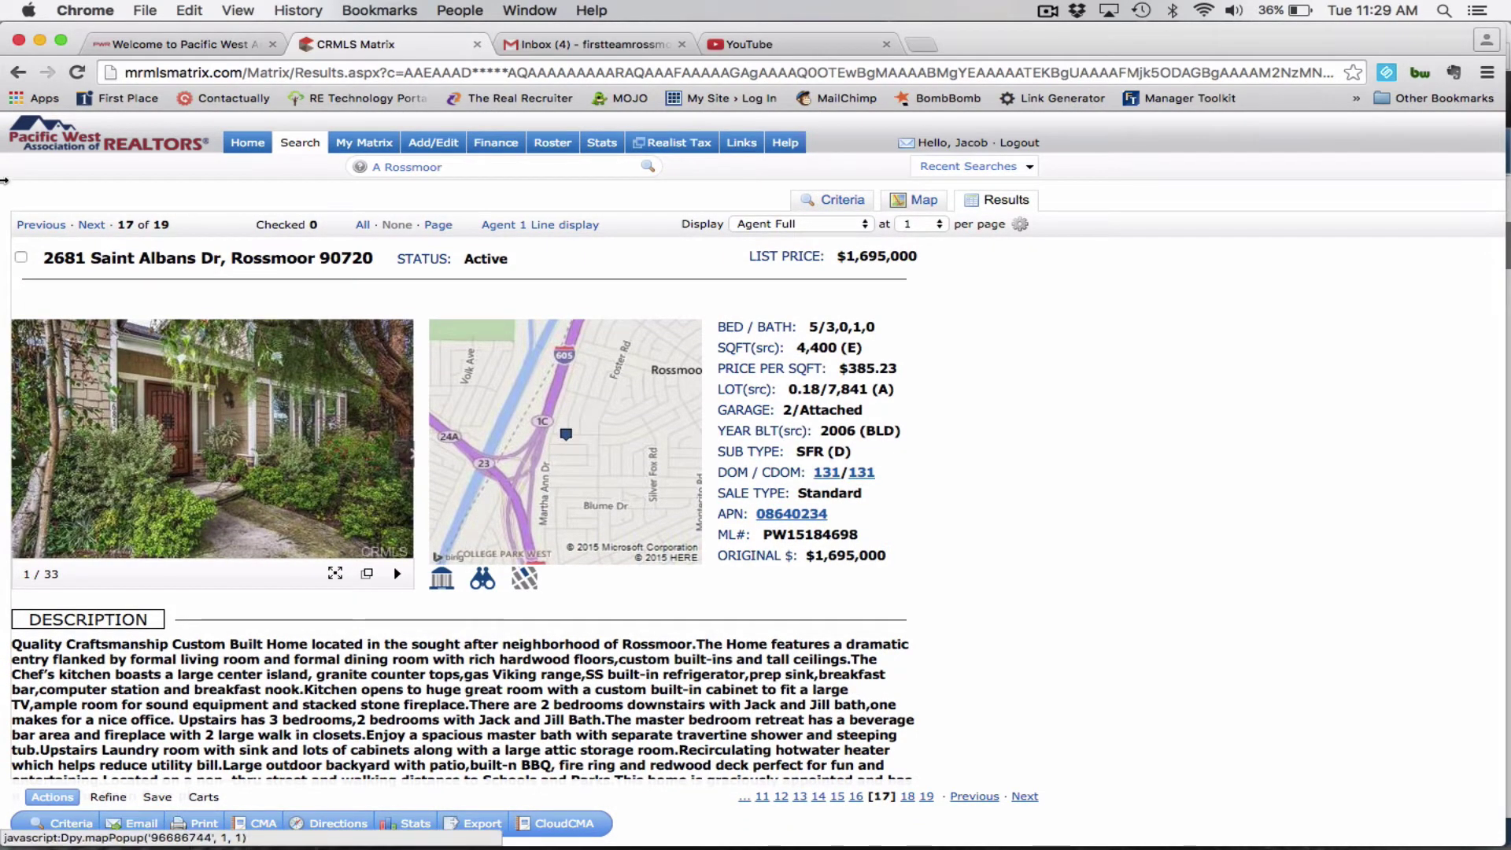
Open the listing's Realist tax record report from its APN link.
click(21, 257)
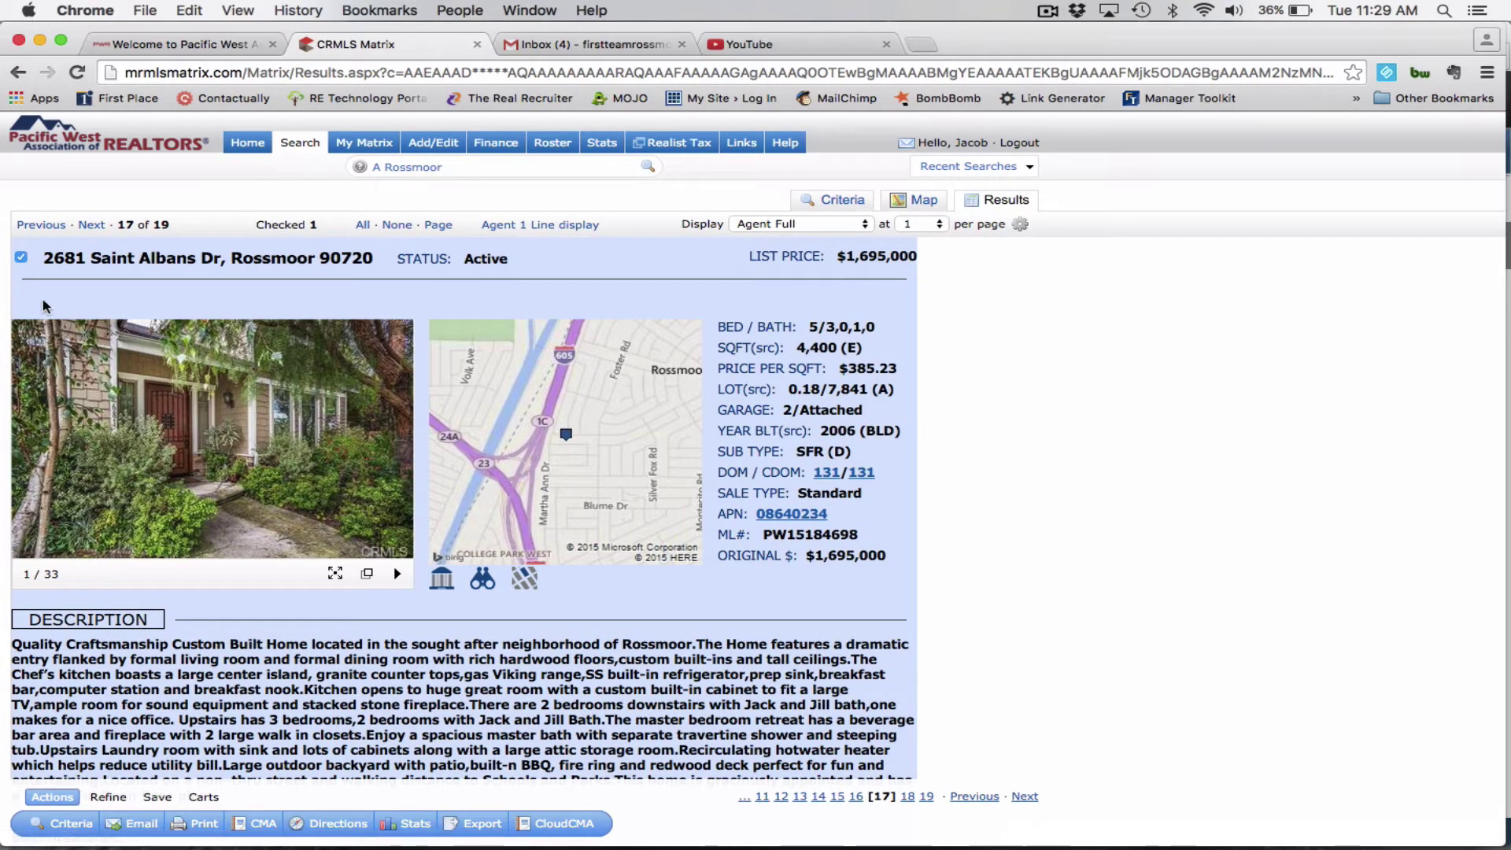
click(21, 258)
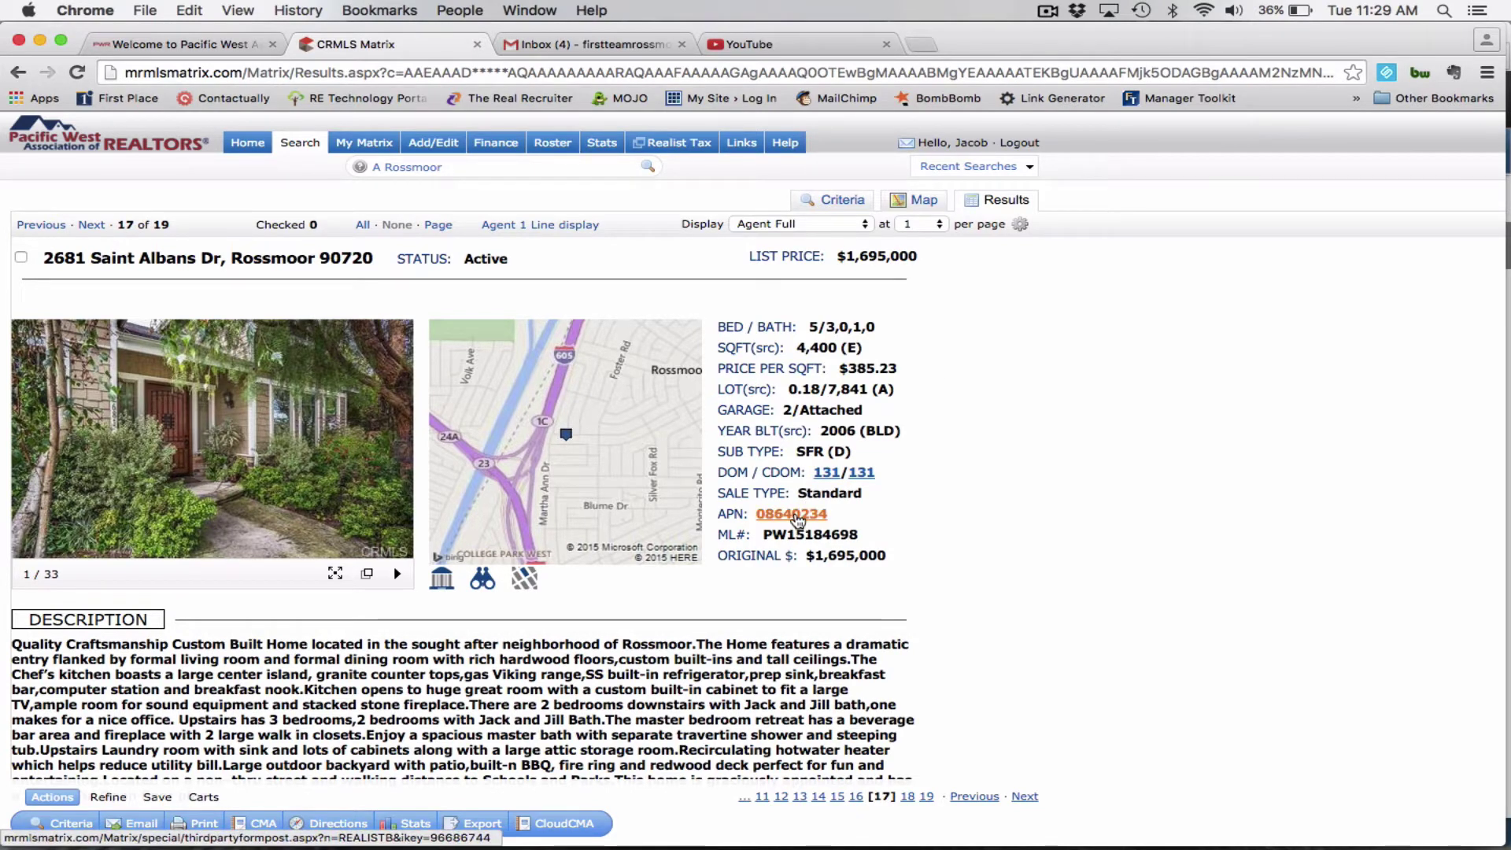
click(794, 515)
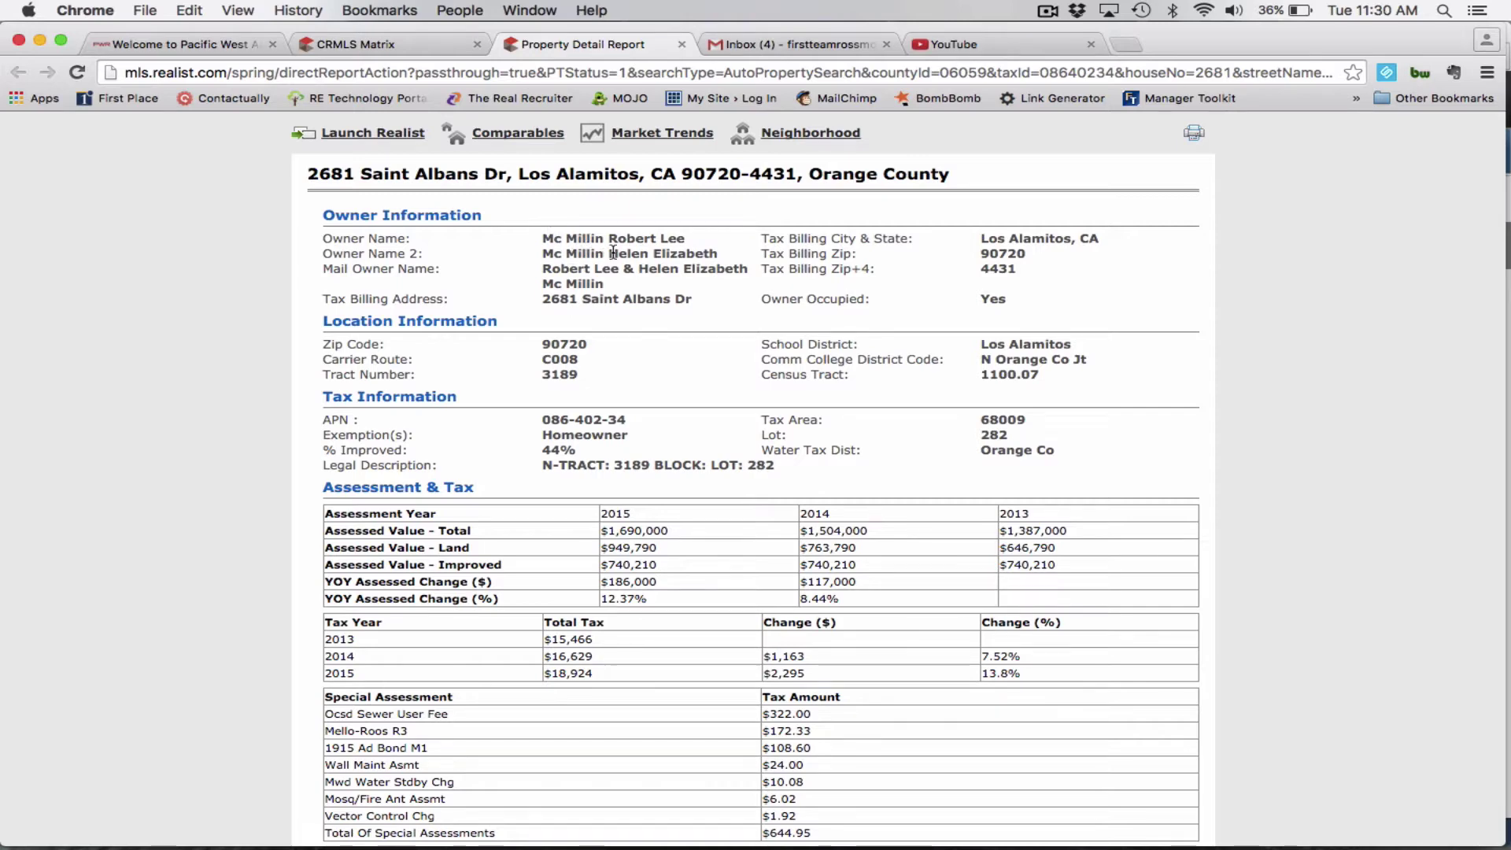
Back on the Matrix listing page, copy the ML# PW15184698.
click(438, 44)
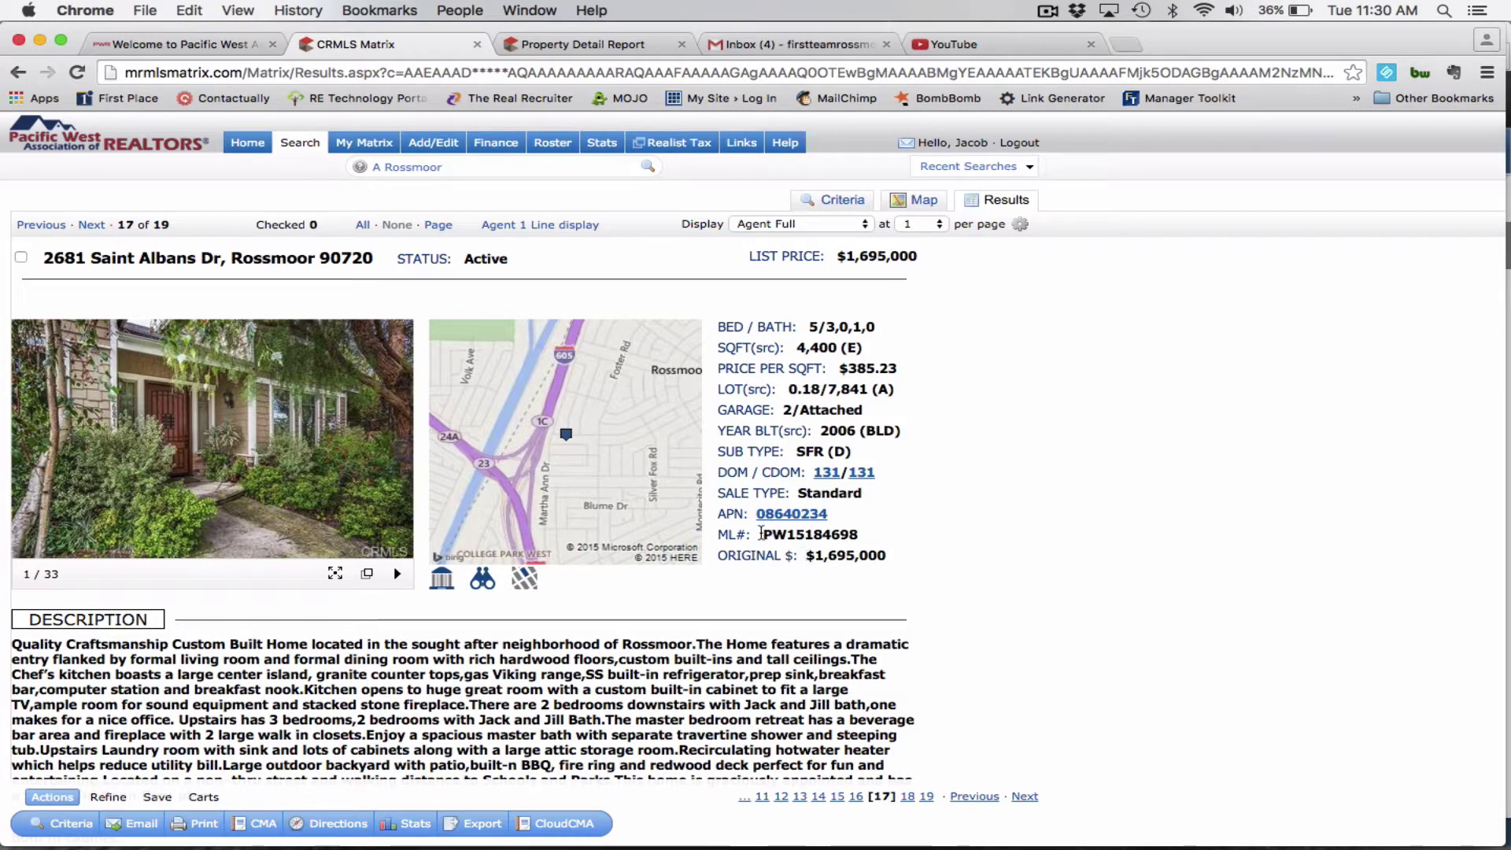
drag(761, 533, 862, 539)
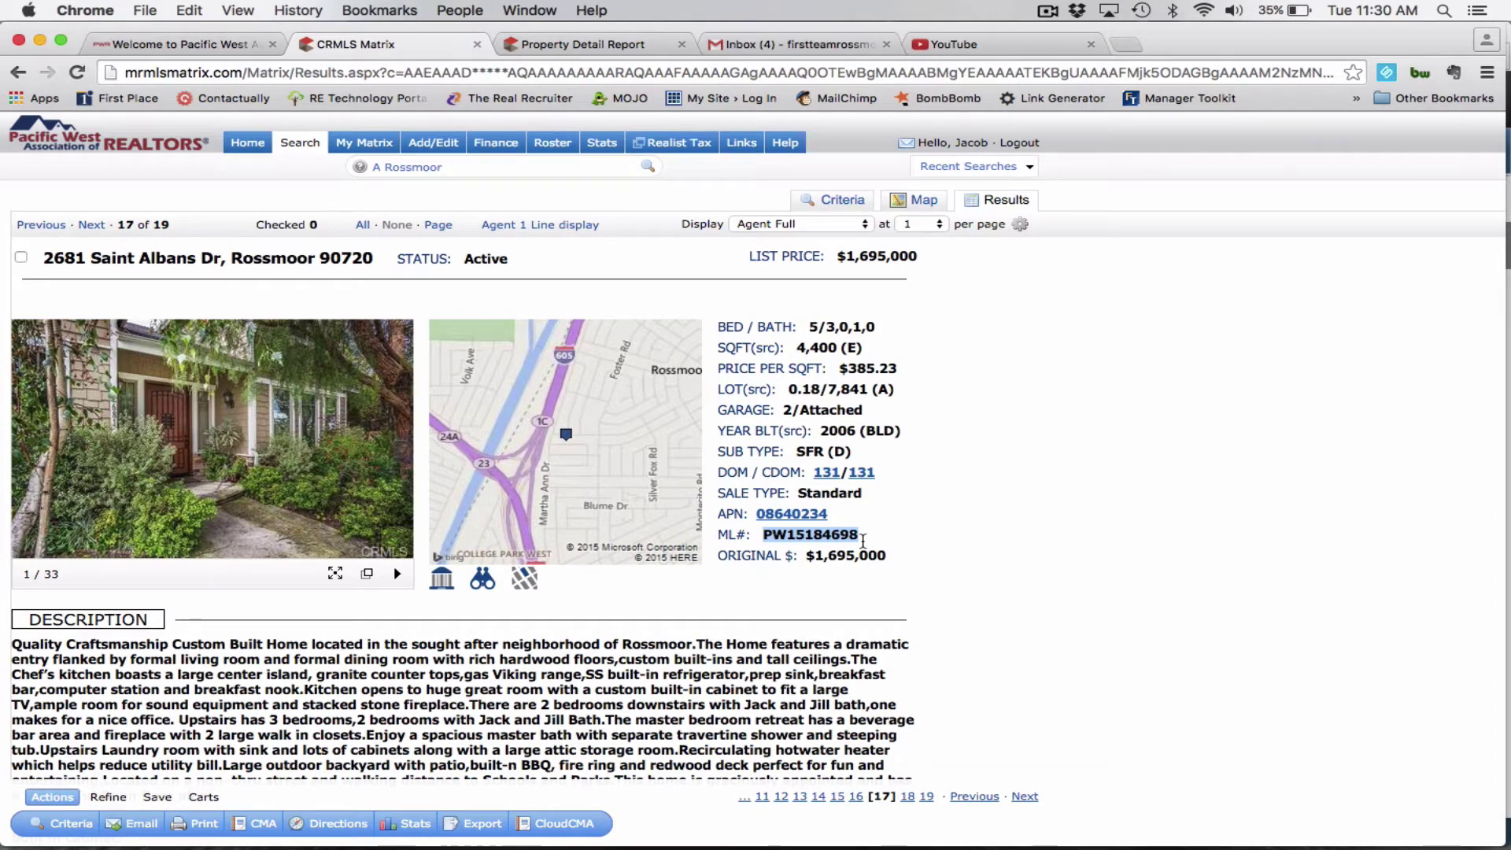
right_click(830, 535)
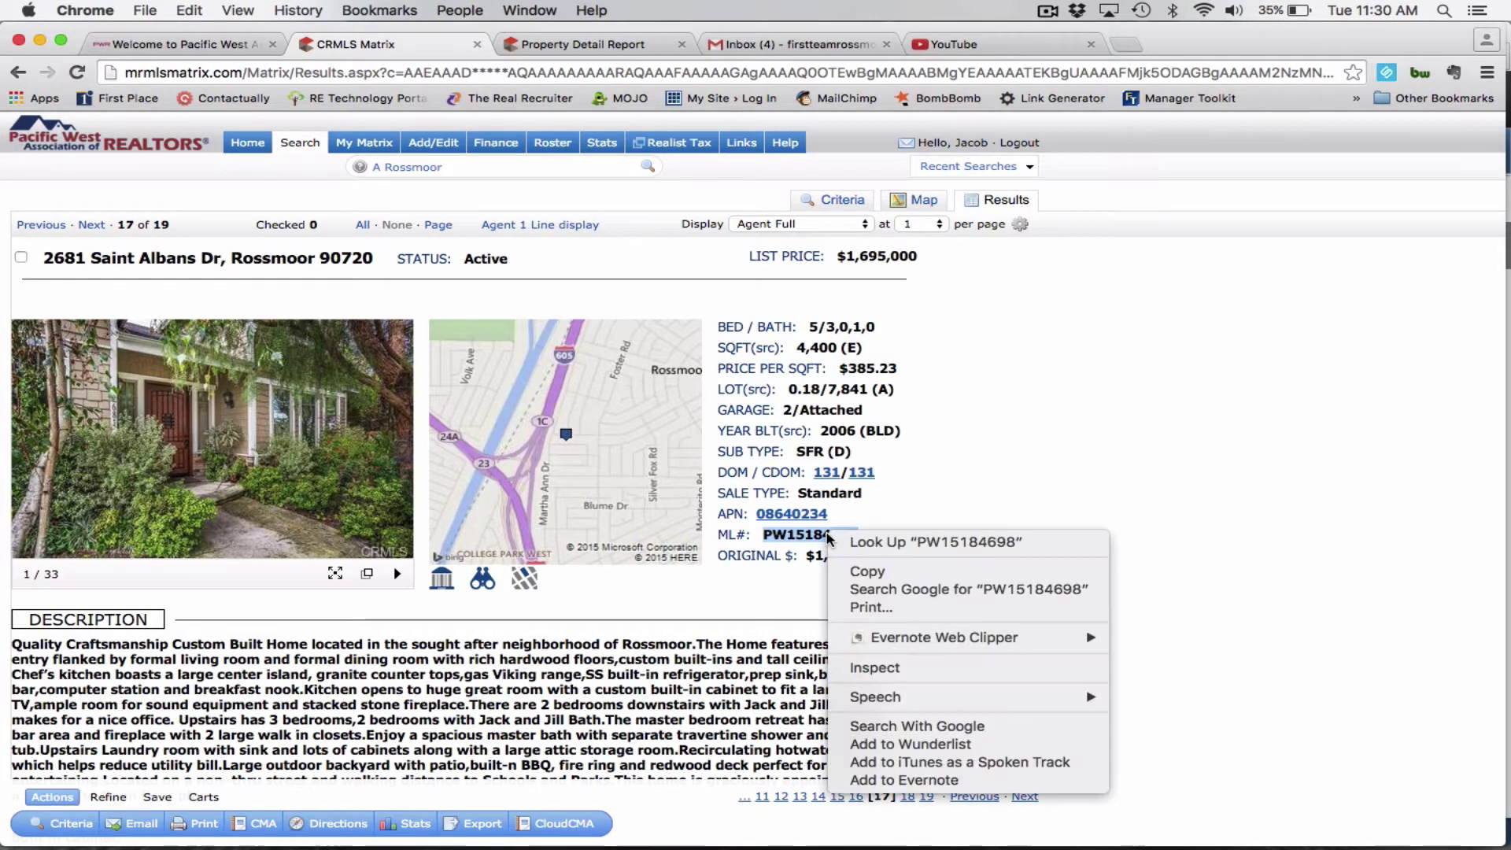
click(868, 572)
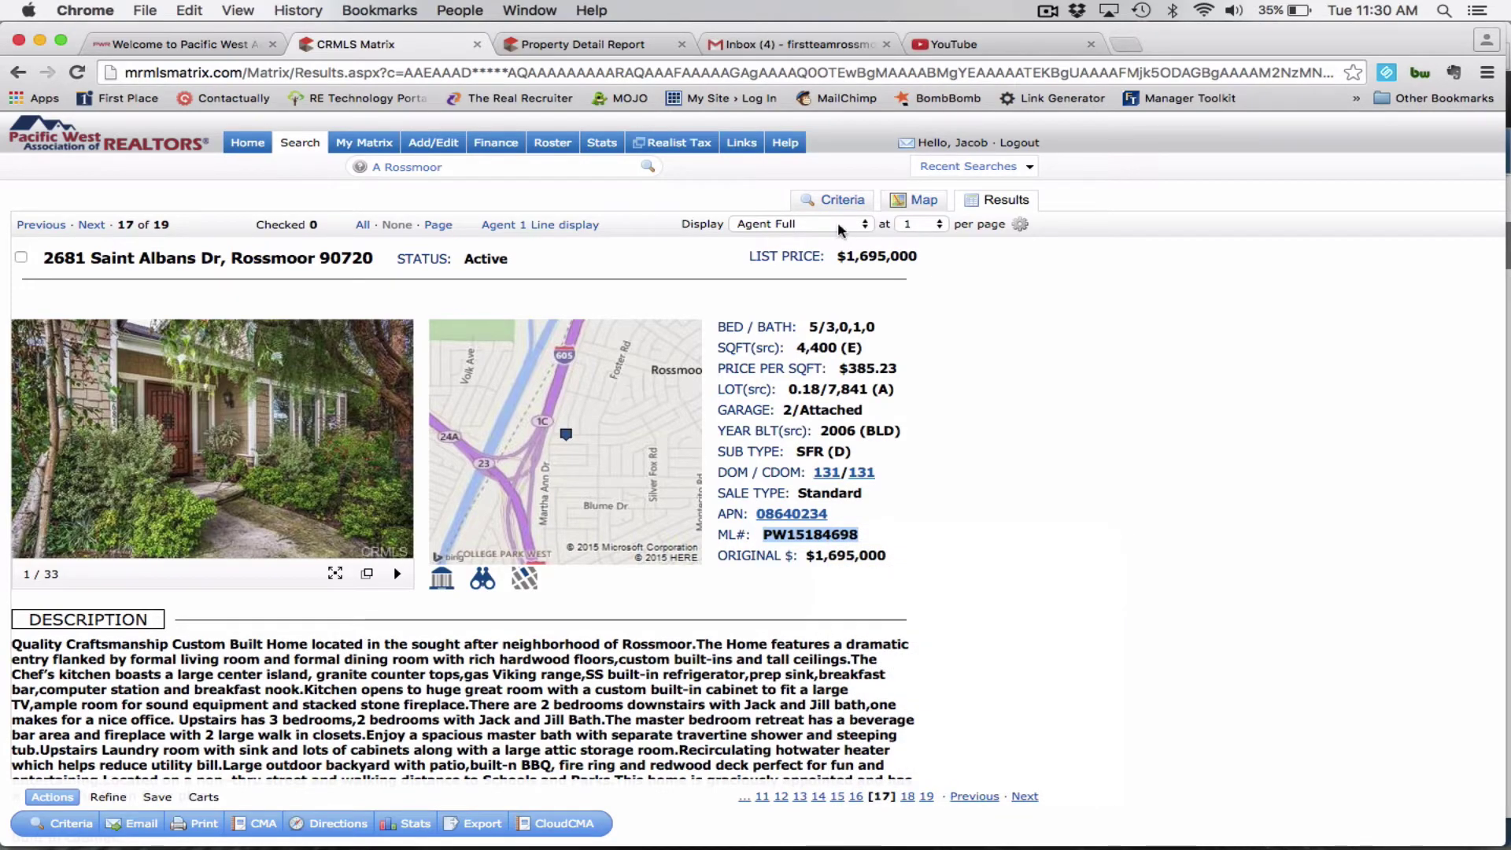
key(ctrl+Up)
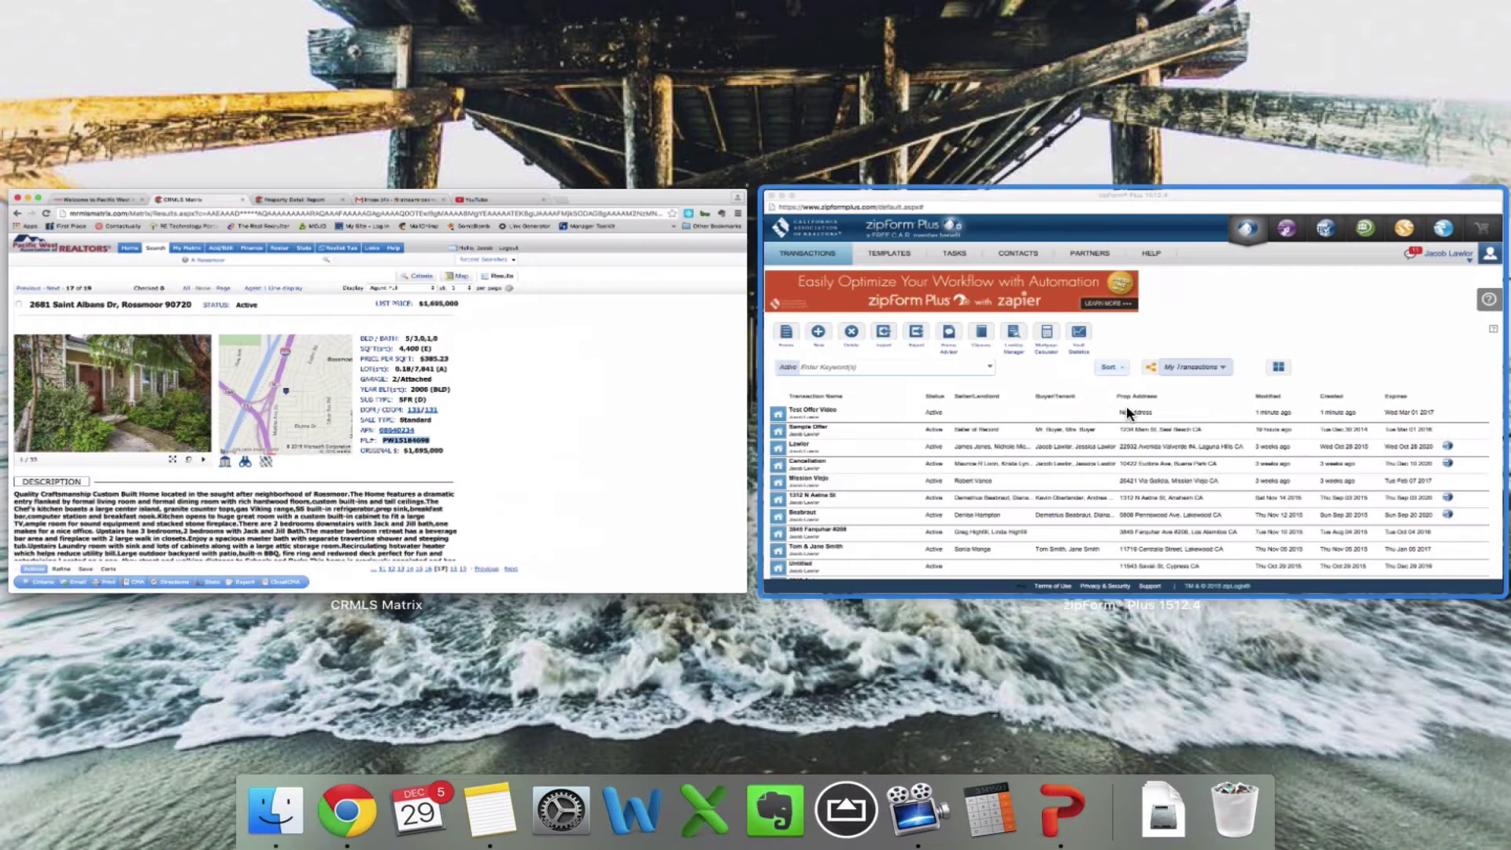
Bring zipForm Plus forward and start a new transaction.
click(1130, 412)
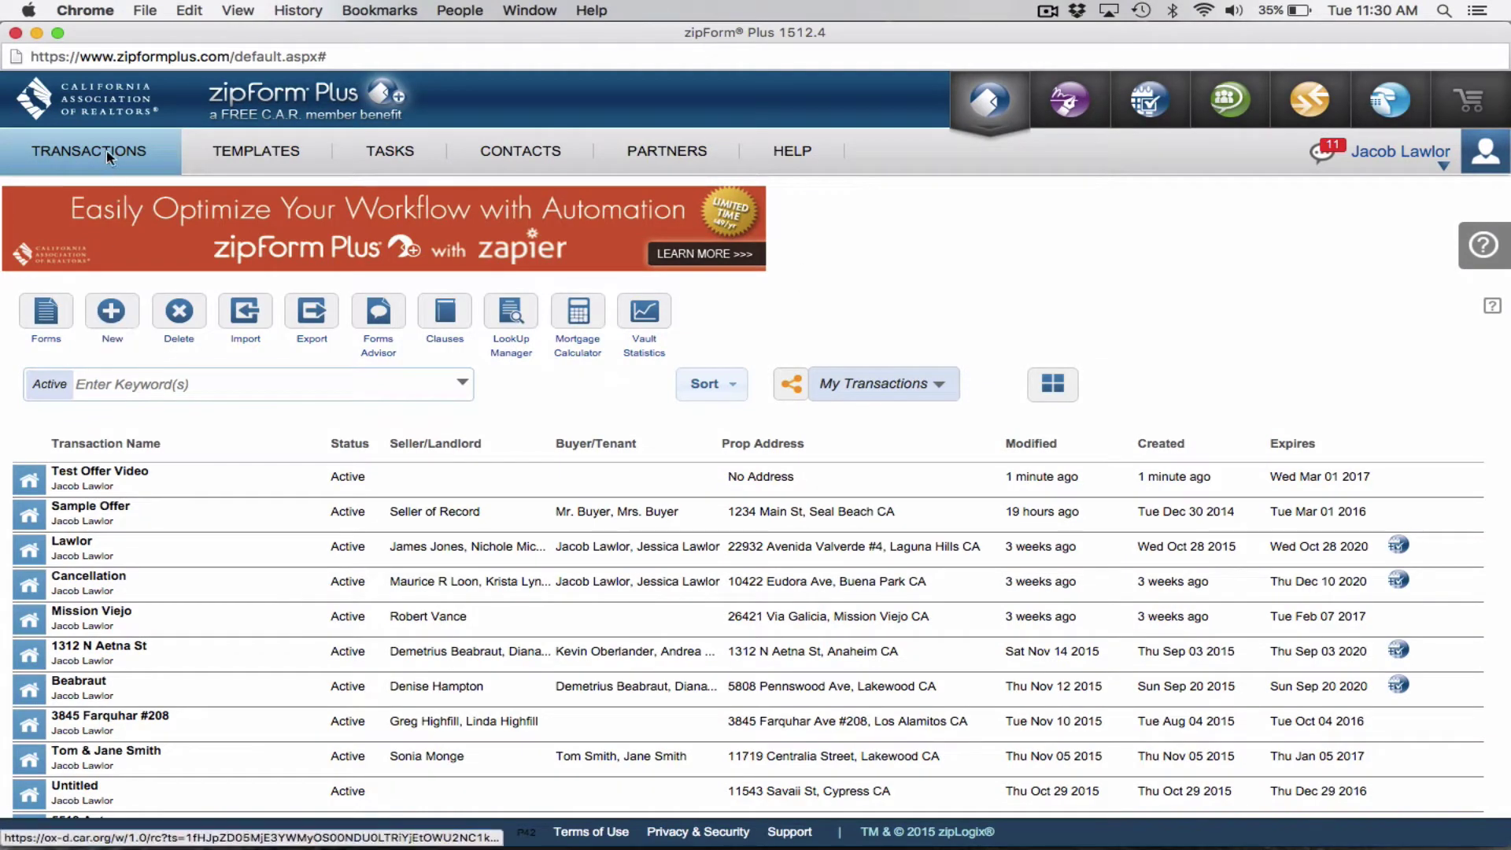
click(110, 311)
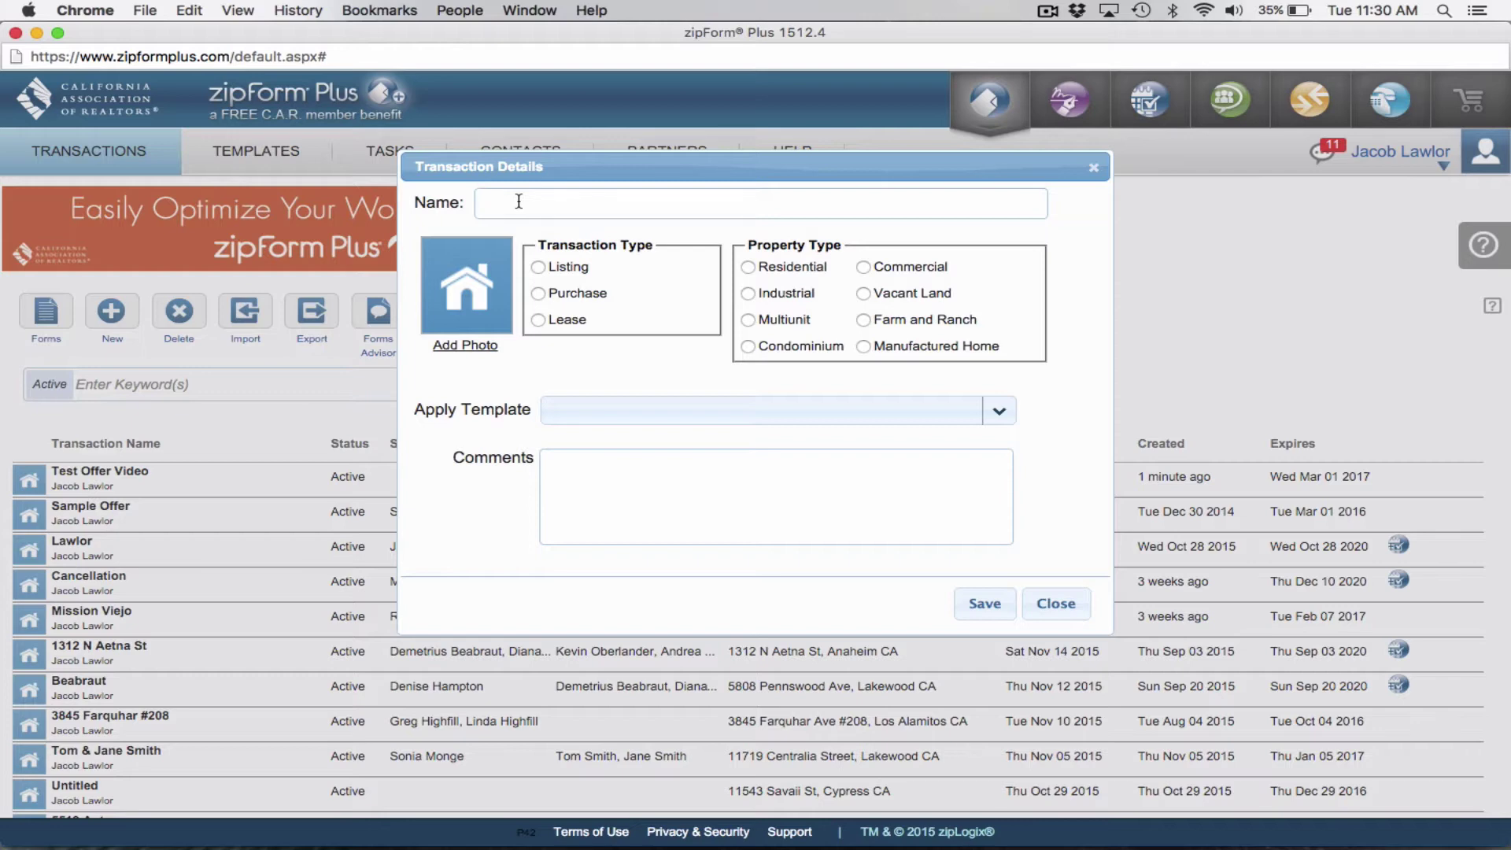
Create a purchase transaction named after the buyer's last name using the [ Agent ] - OFFER template.
text(Buyer Last Name)
key(BackSpace)
key(BackSpace)
key(BackSpace)
key(BackSpace)
key(BackSpace)
key(BackSpace)
key(BackSpace)
key(BackSpace)
key(BackSpace)
key(BackSpace)
key(BackSpace)
key(BackSpace)
key(BackSpace)
key(BackSpace)
key(BackSpace)
text(Smith (Video Teast))
click(538, 293)
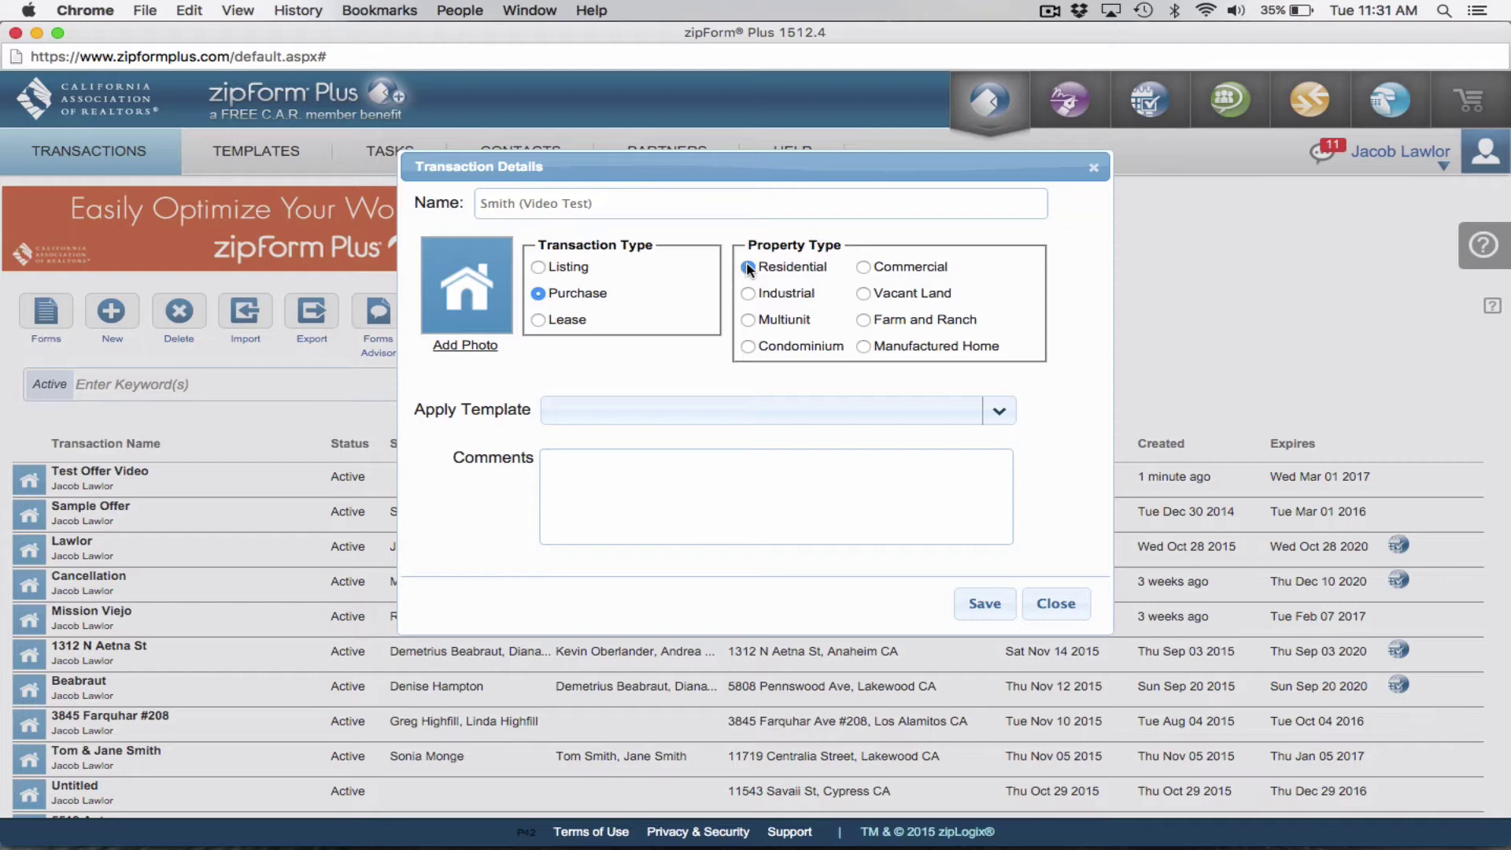
click(728, 411)
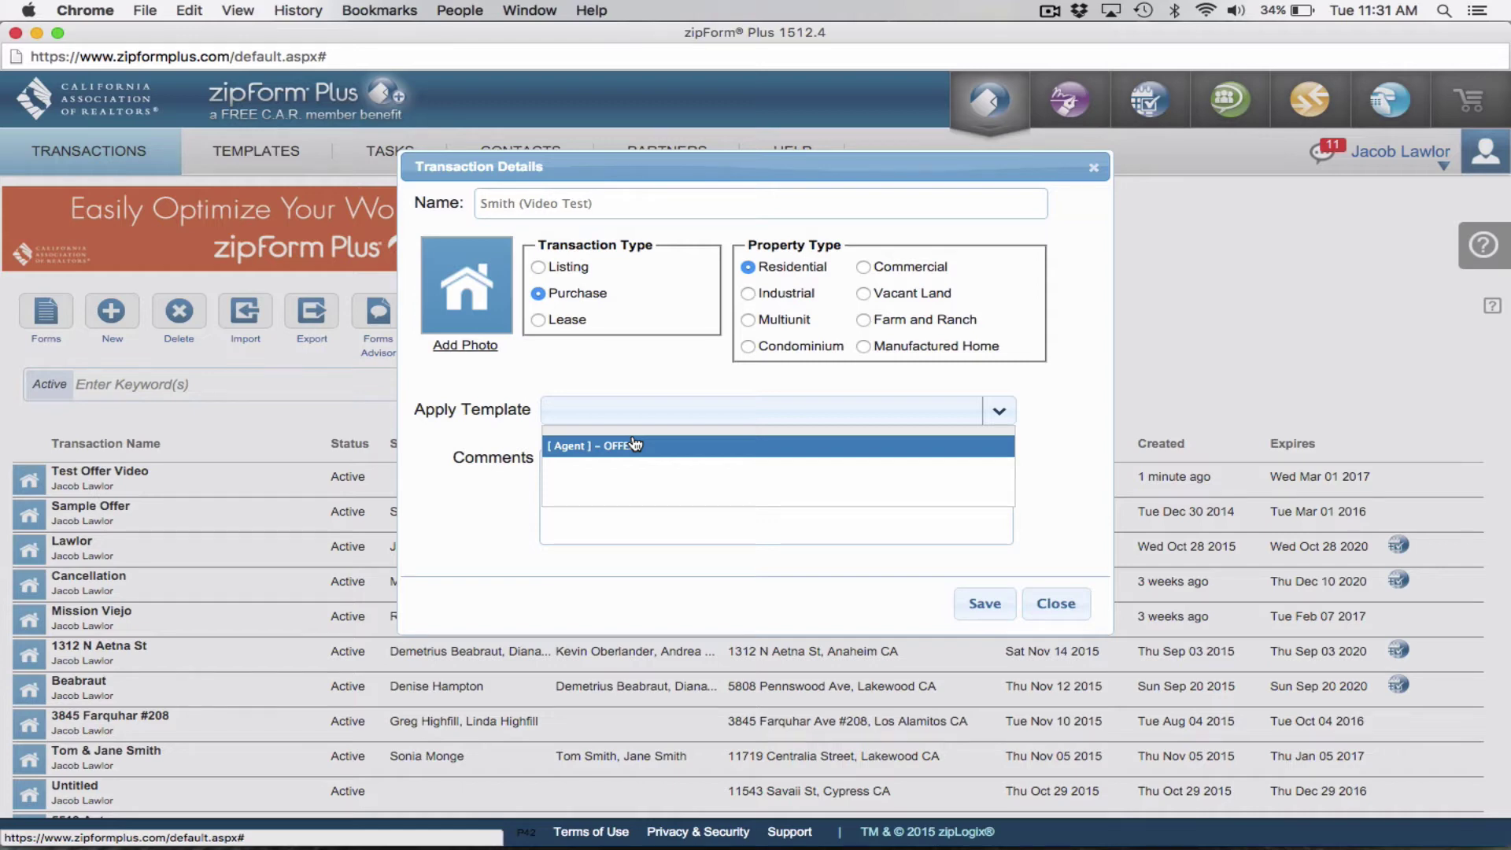
click(634, 446)
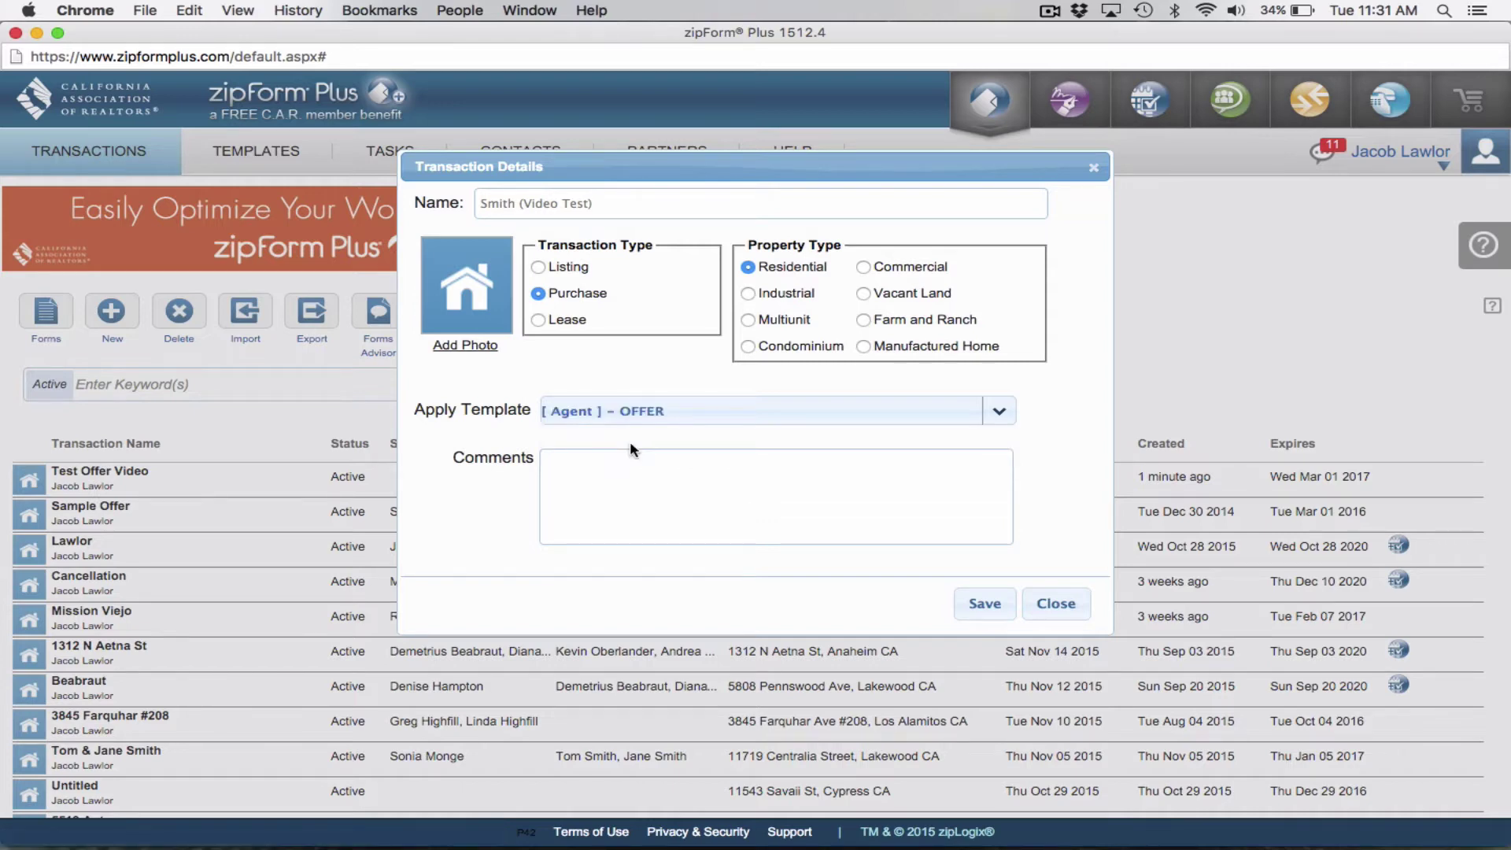
click(987, 605)
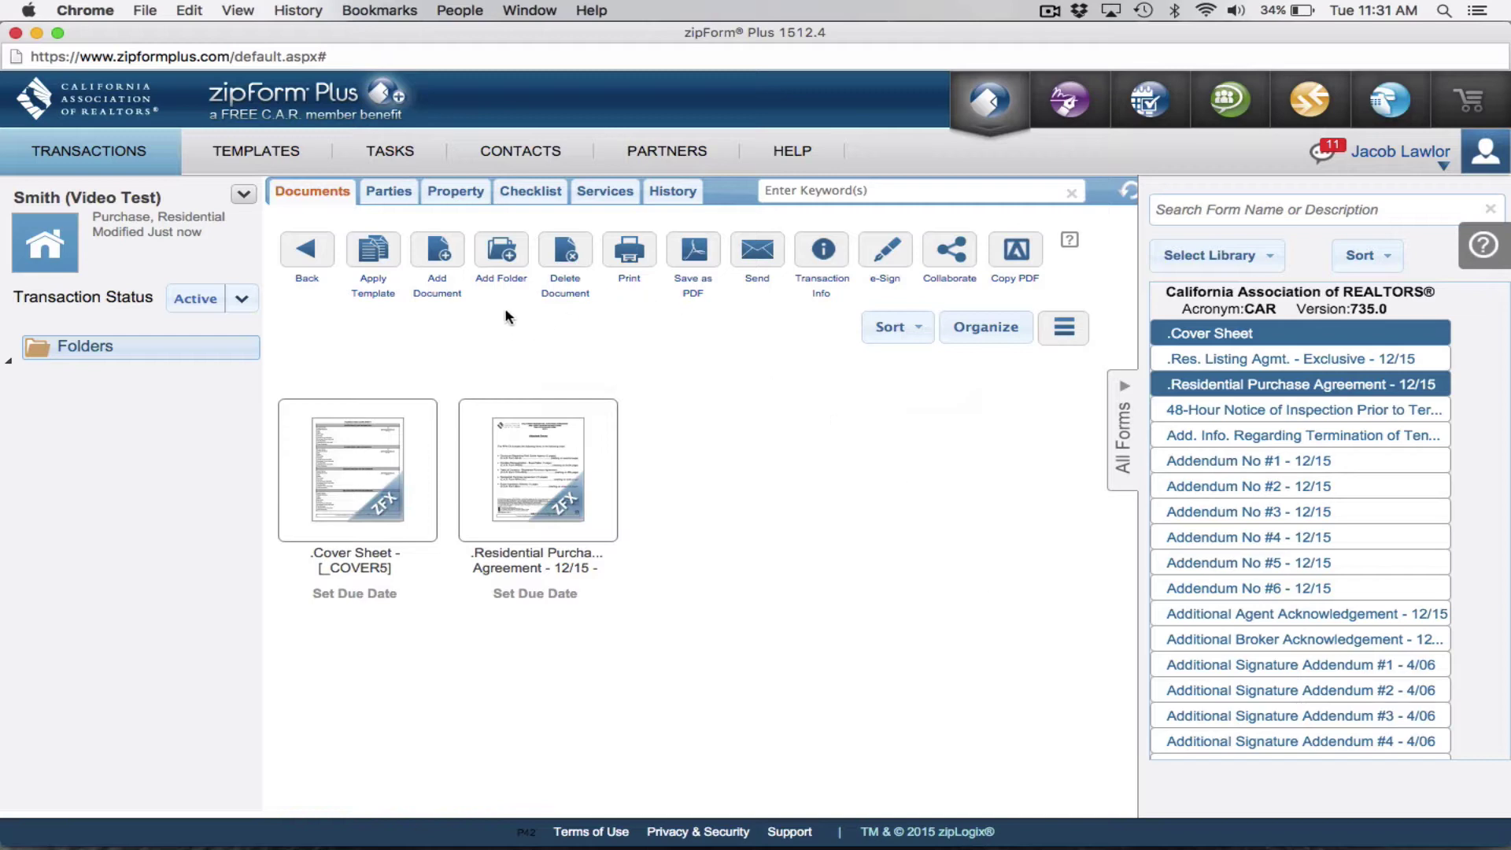
Open the Residential Purchase Agreement and bring up MLS Connect's Update From MLS window.
click(415, 408)
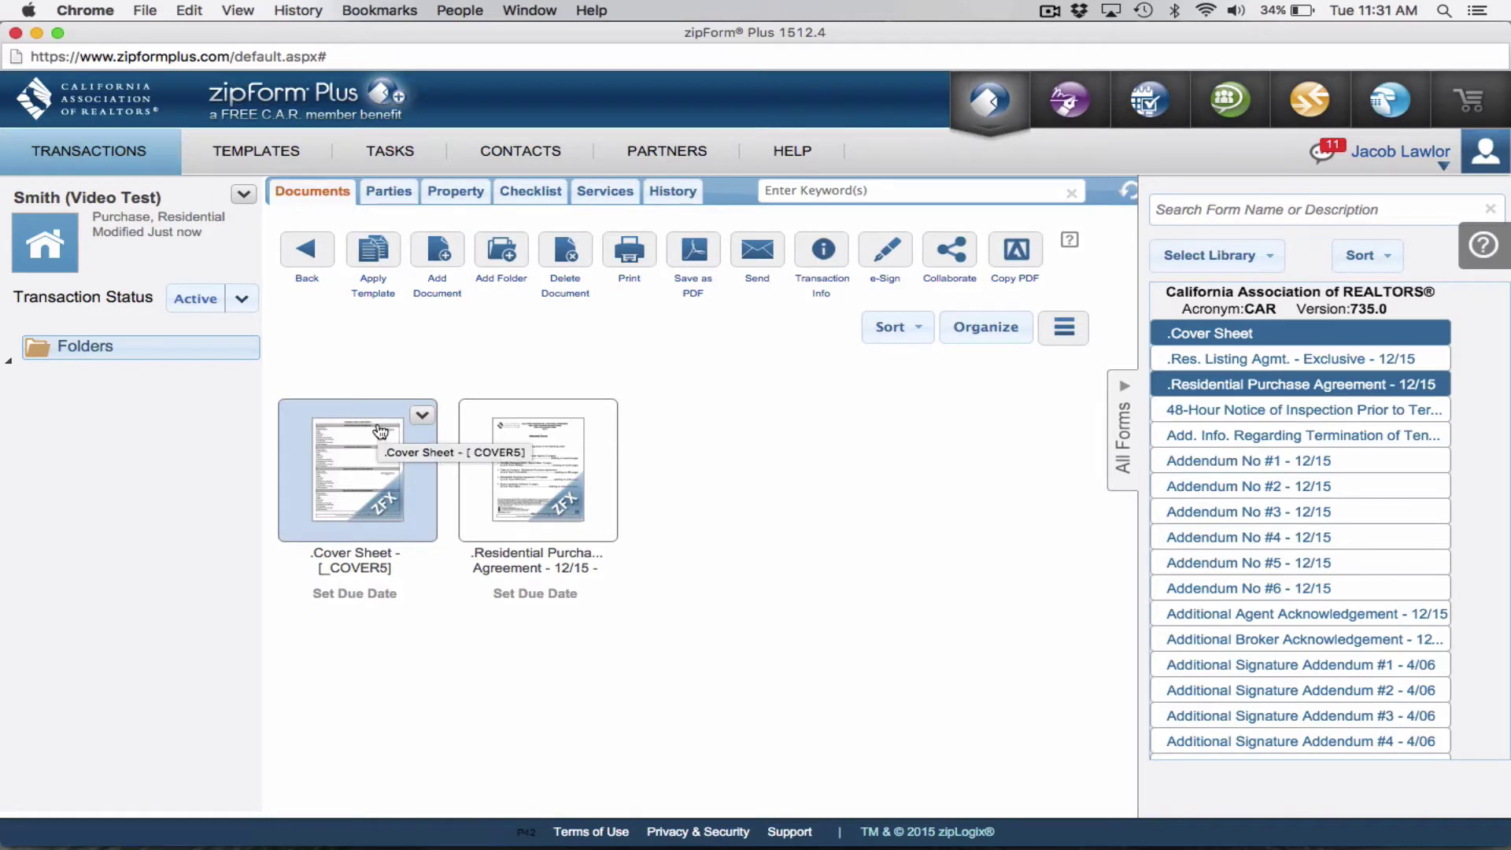
double_click(531, 443)
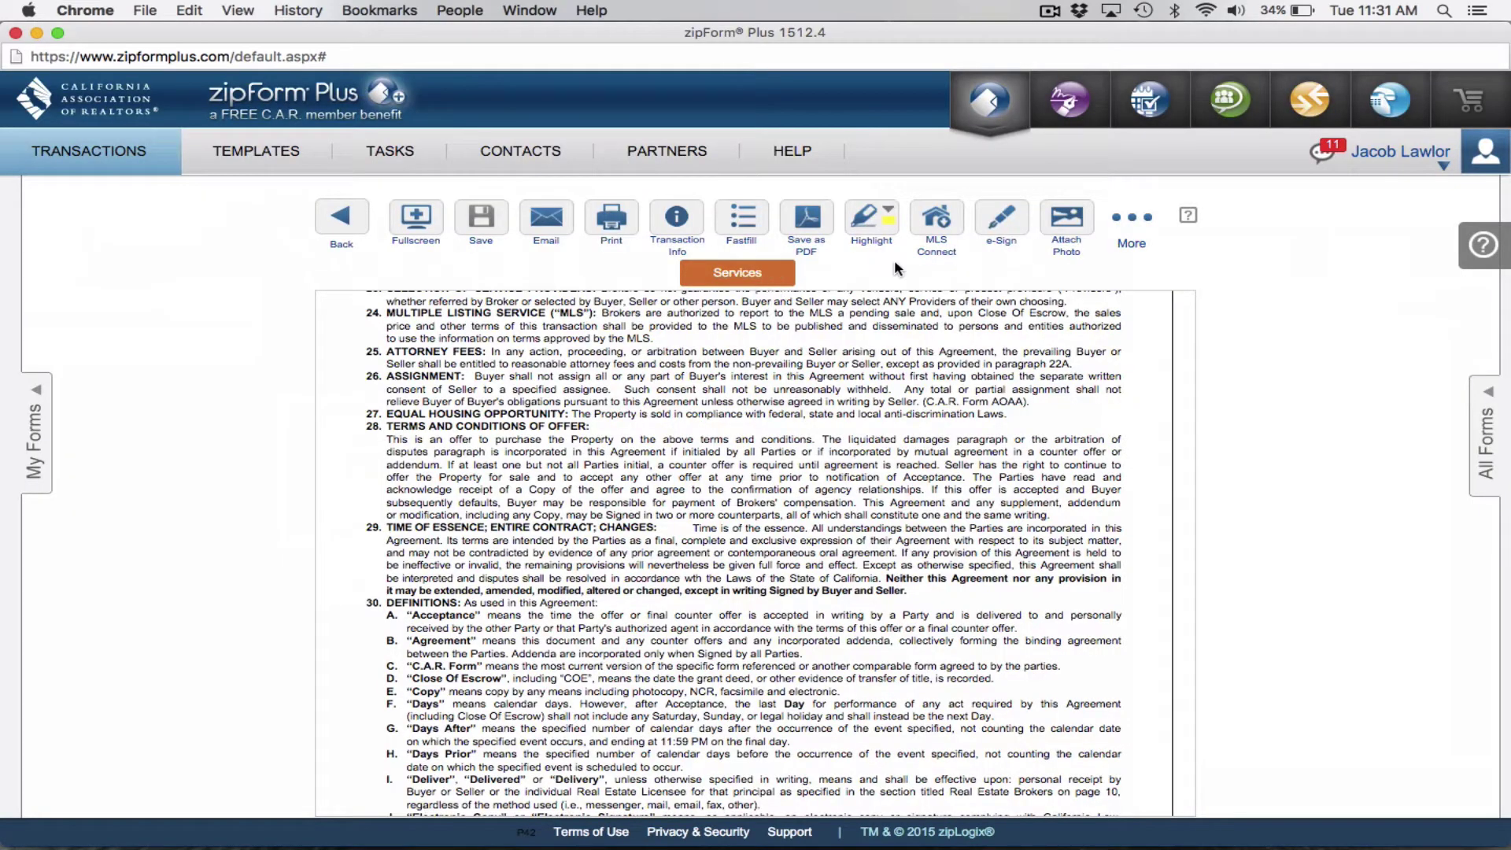
click(936, 221)
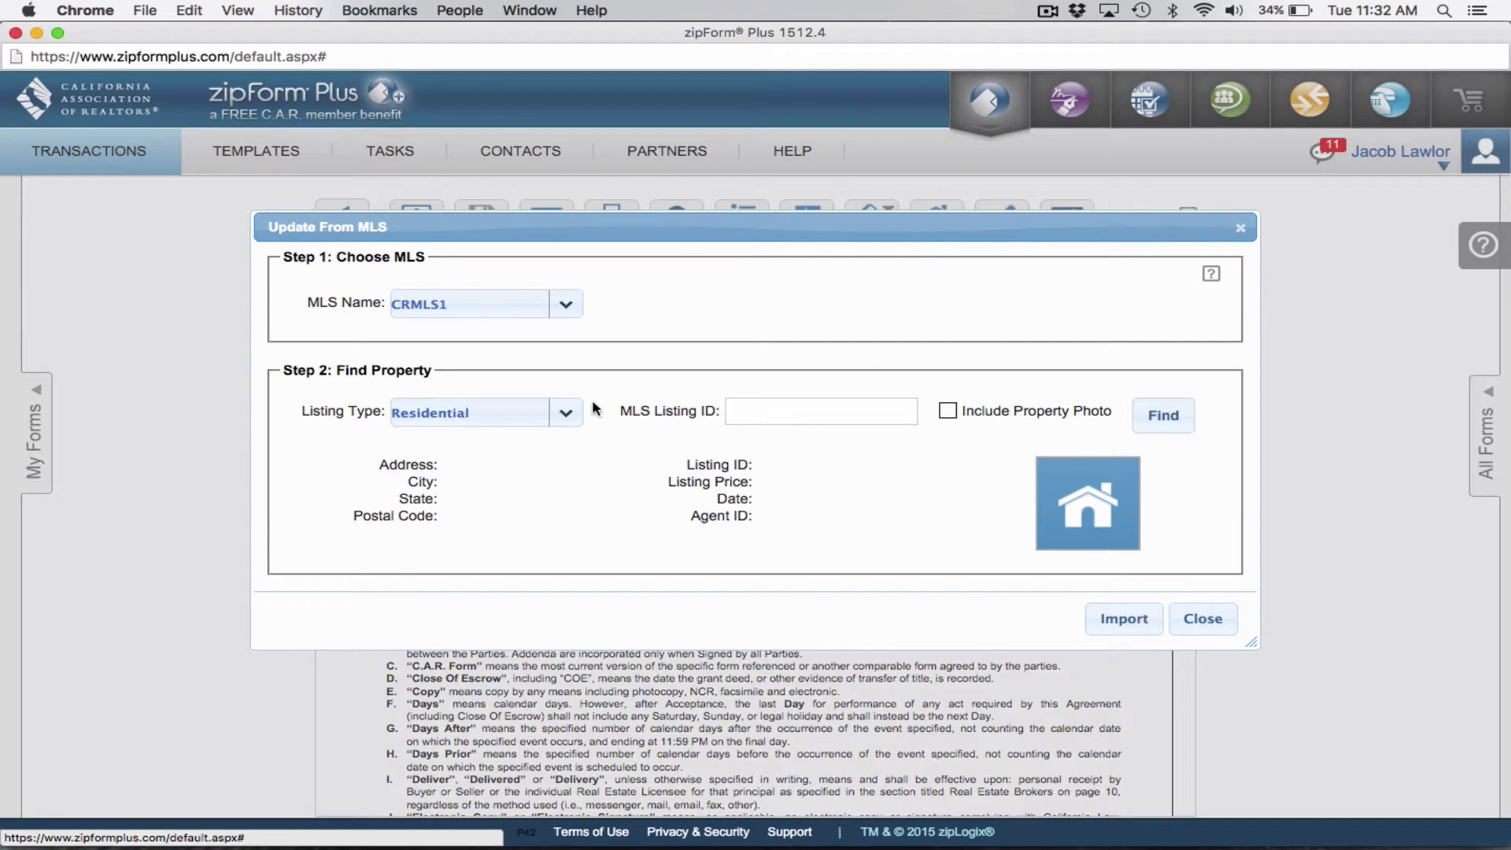
Import listing PW15184698's MLS data into the agreement, replacing the existing entries.
click(750, 412)
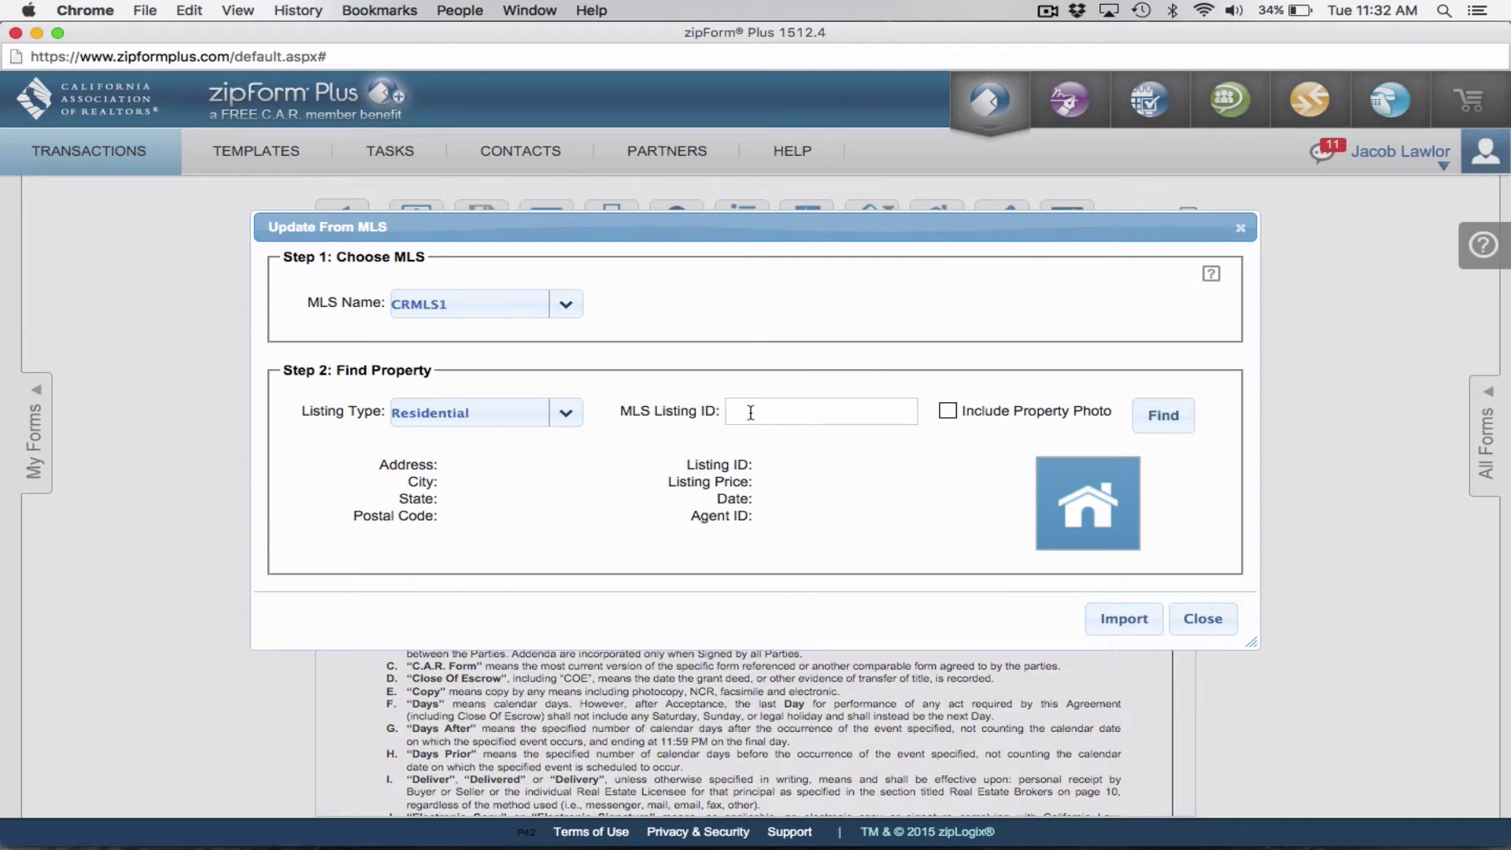
right_click(751, 414)
click(790, 504)
click(1169, 422)
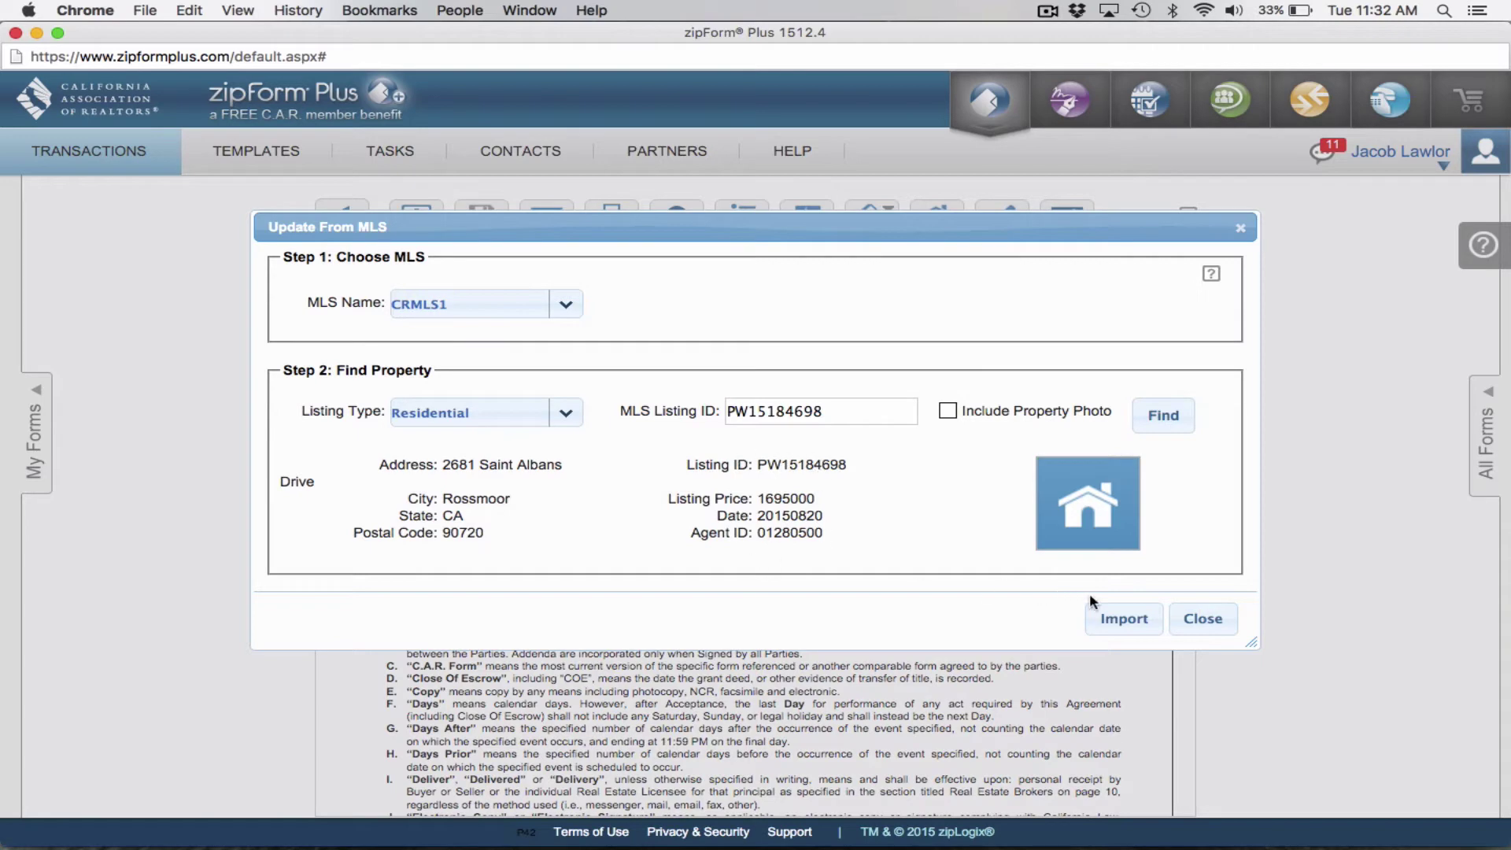
click(1141, 618)
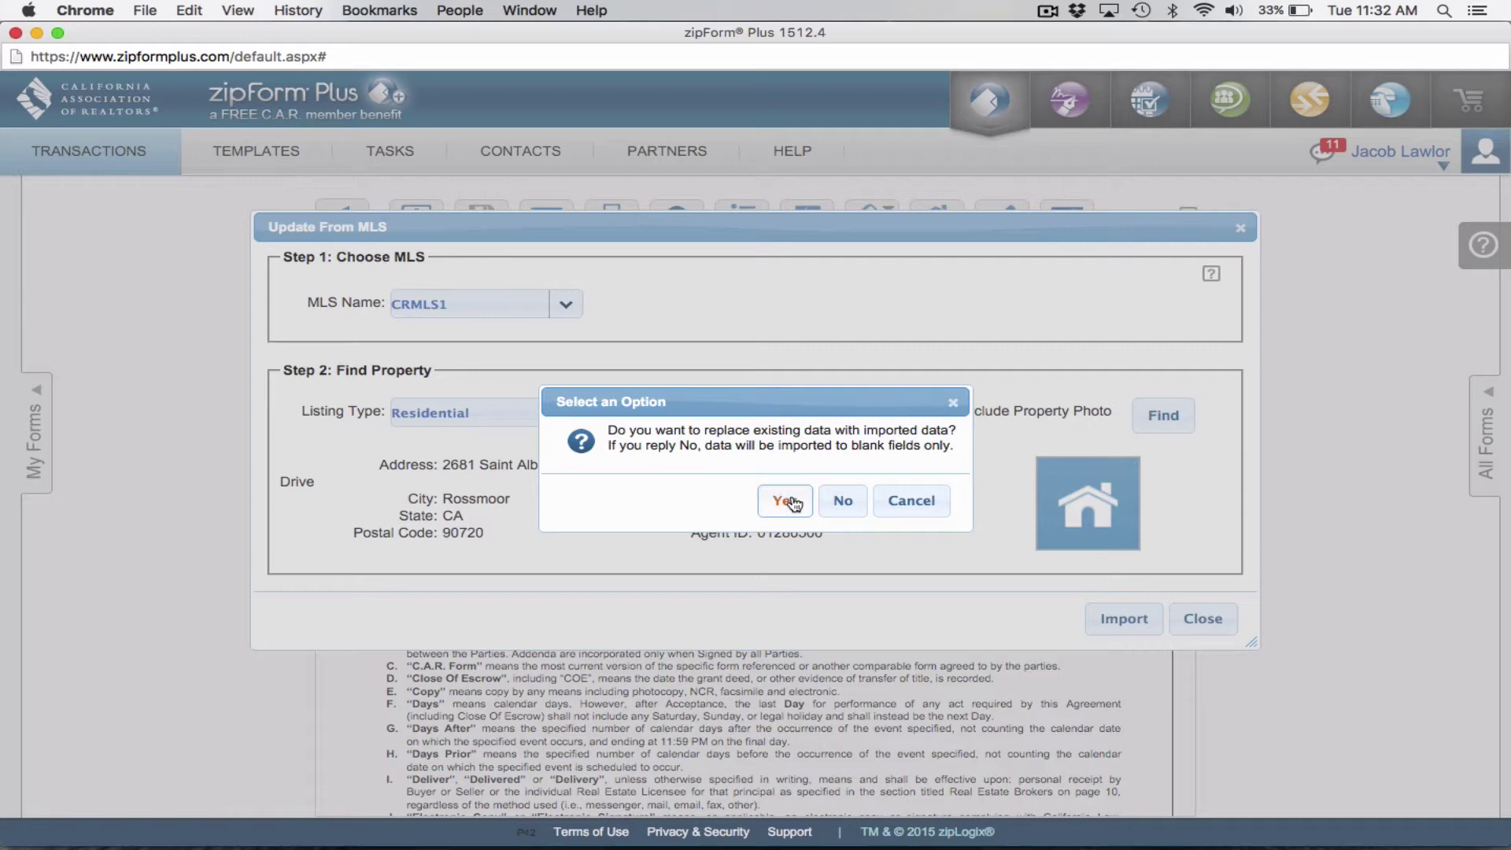
click(787, 501)
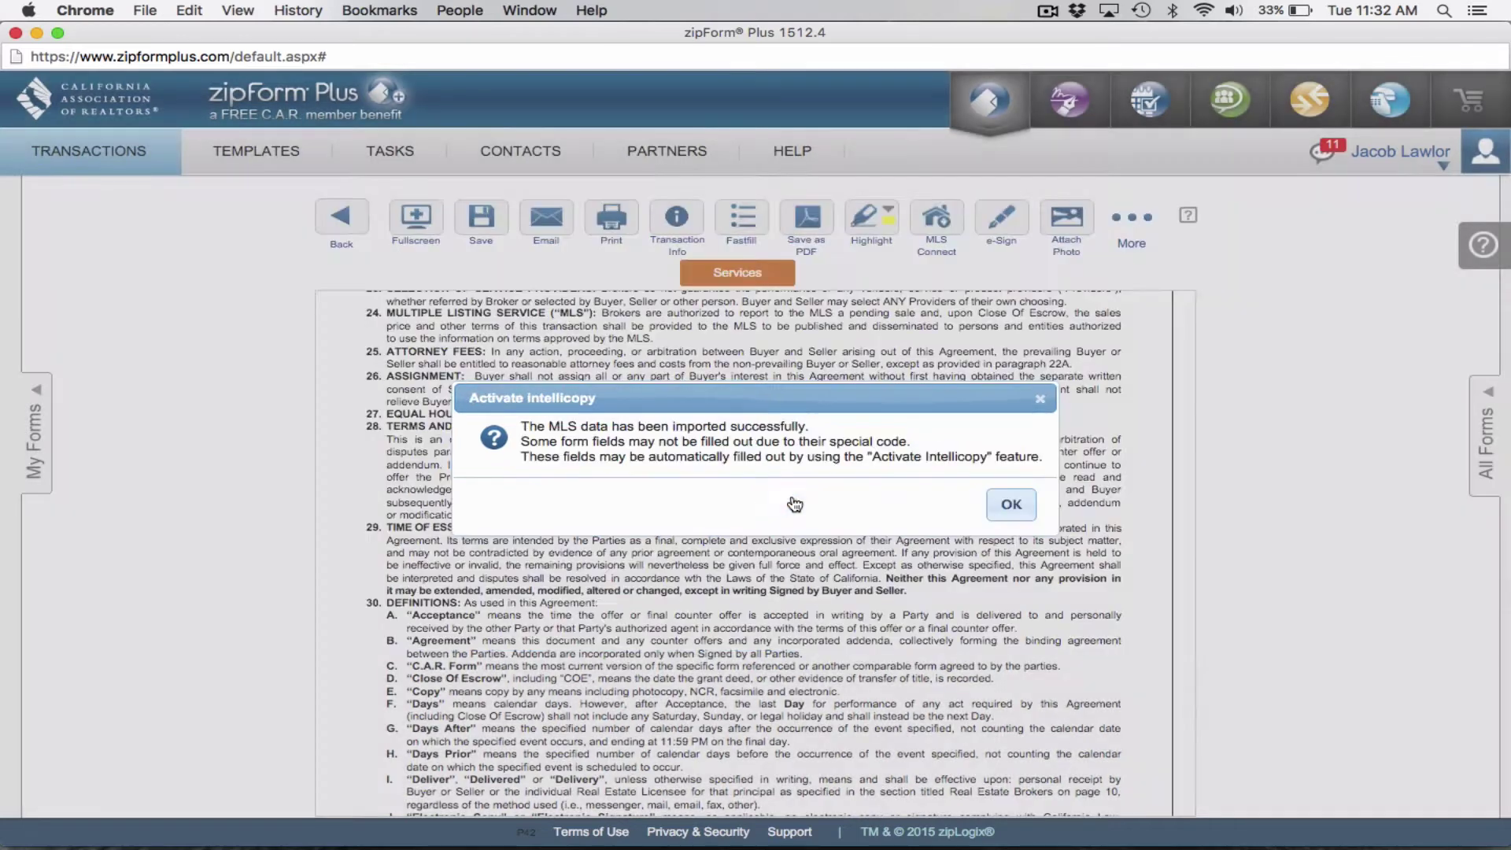
click(1009, 510)
Mark the listing agent as representing the seller exclusively.
scroll(517, 494, up, 10)
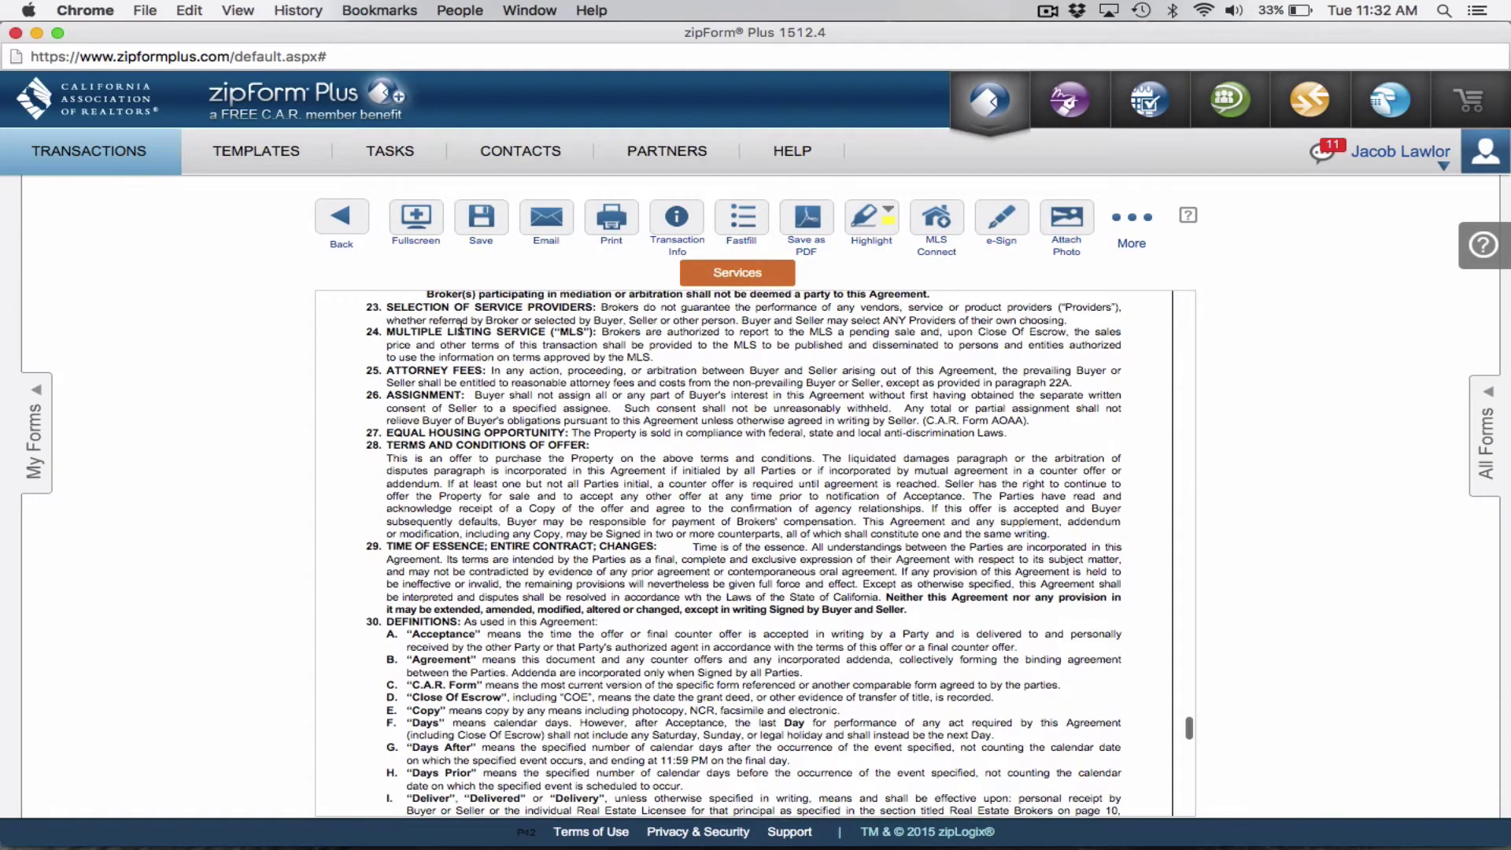
scroll(516, 494, up, 20)
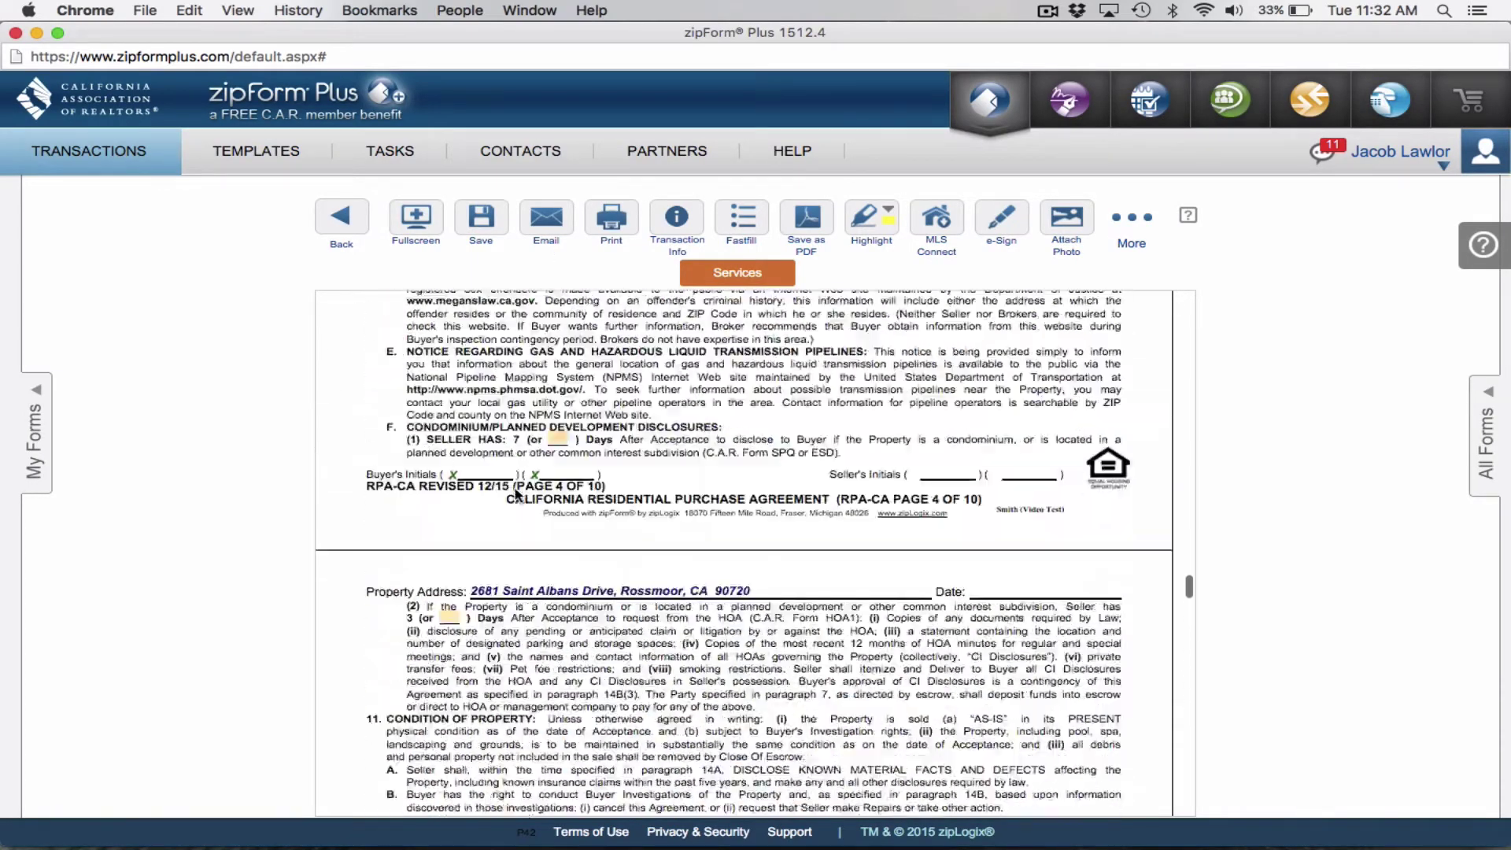
scroll(531, 311, up, 20)
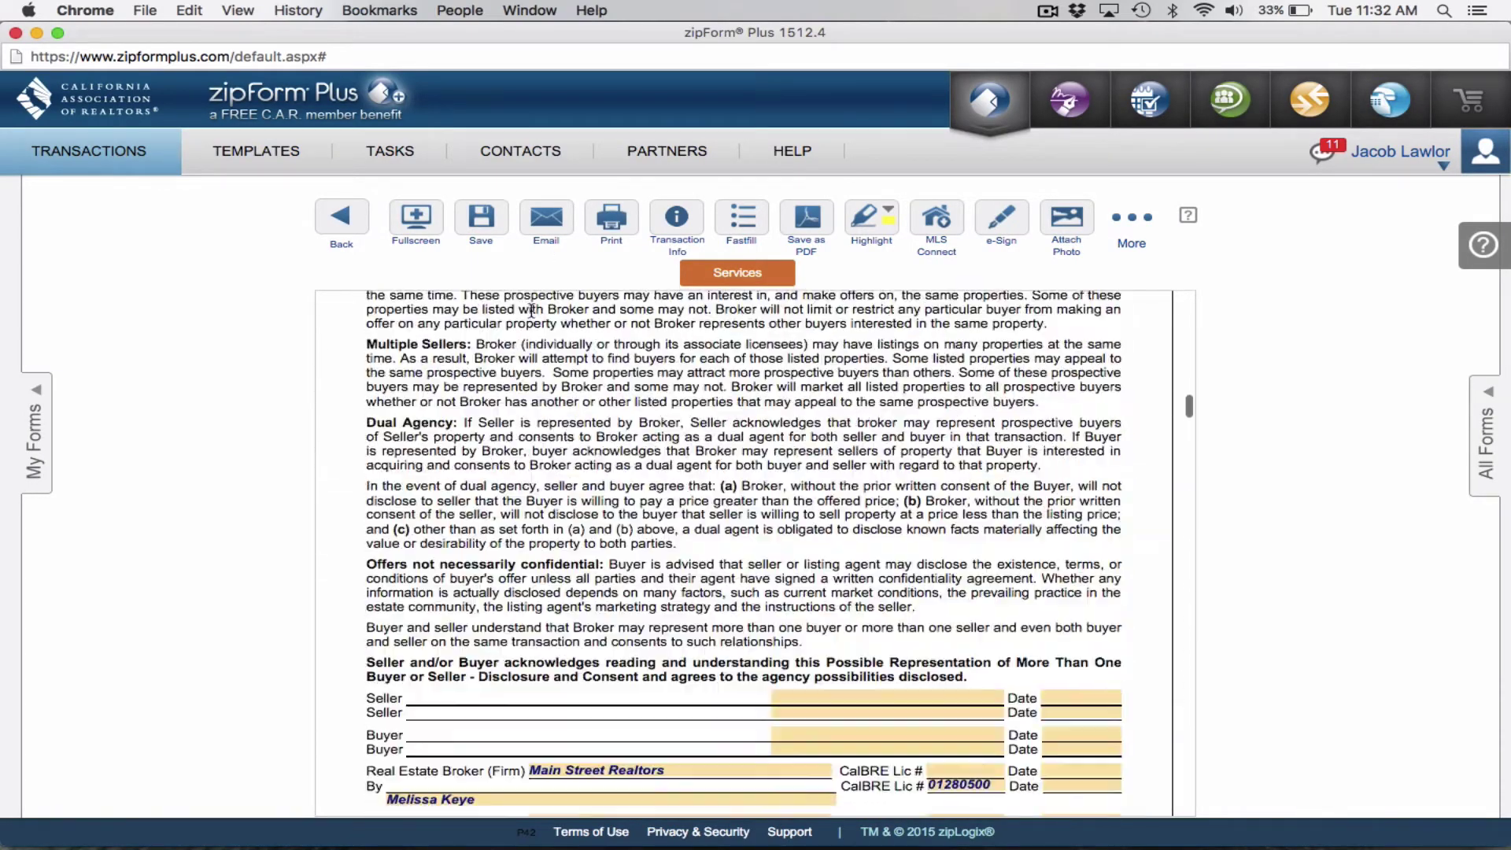
scroll(571, 612, down, 15)
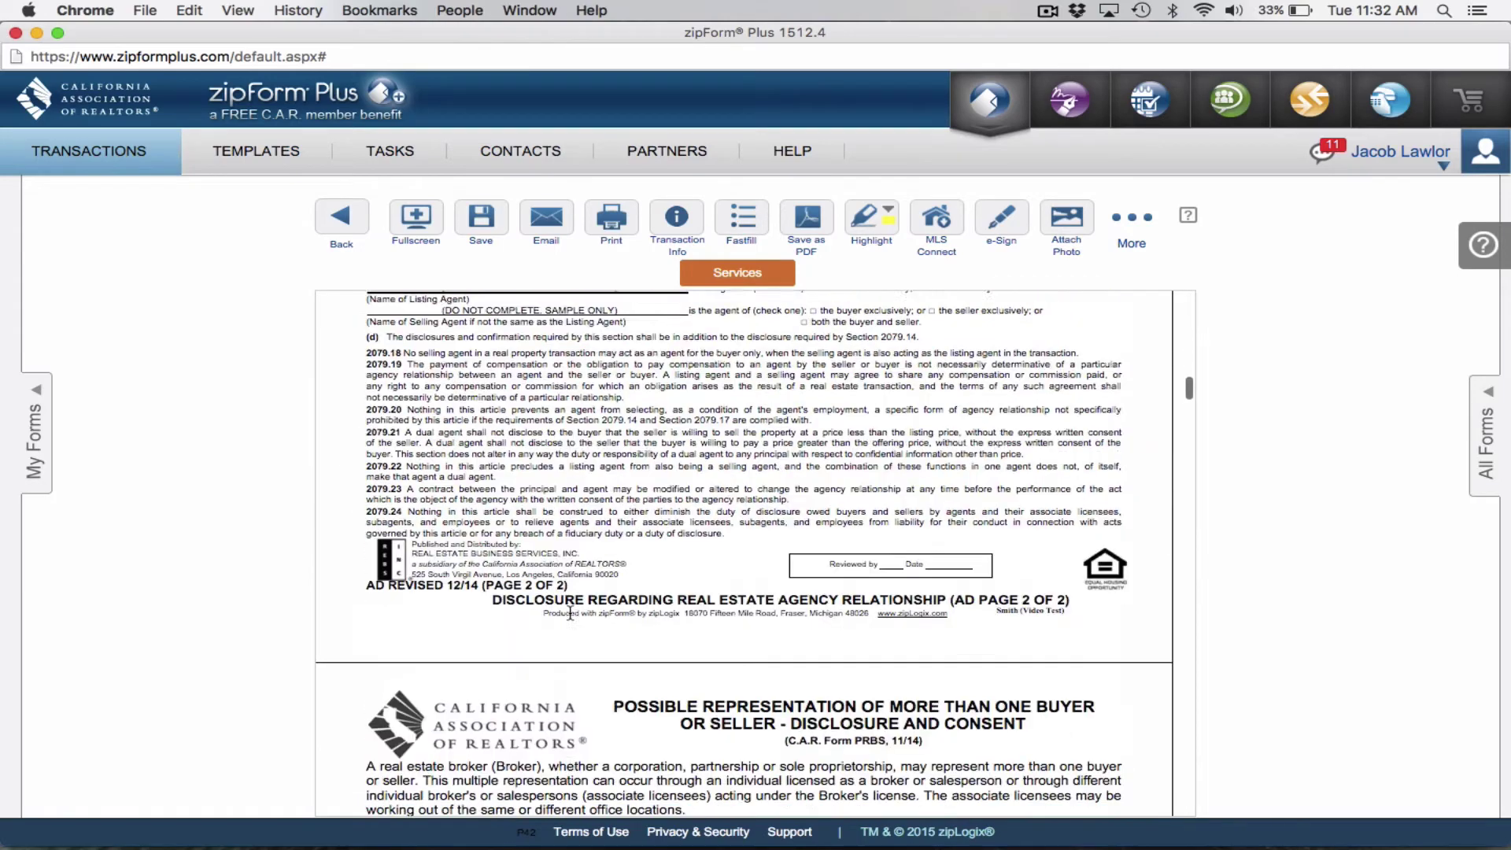
scroll(571, 613, down, 3)
scroll(650, 538, up, 8)
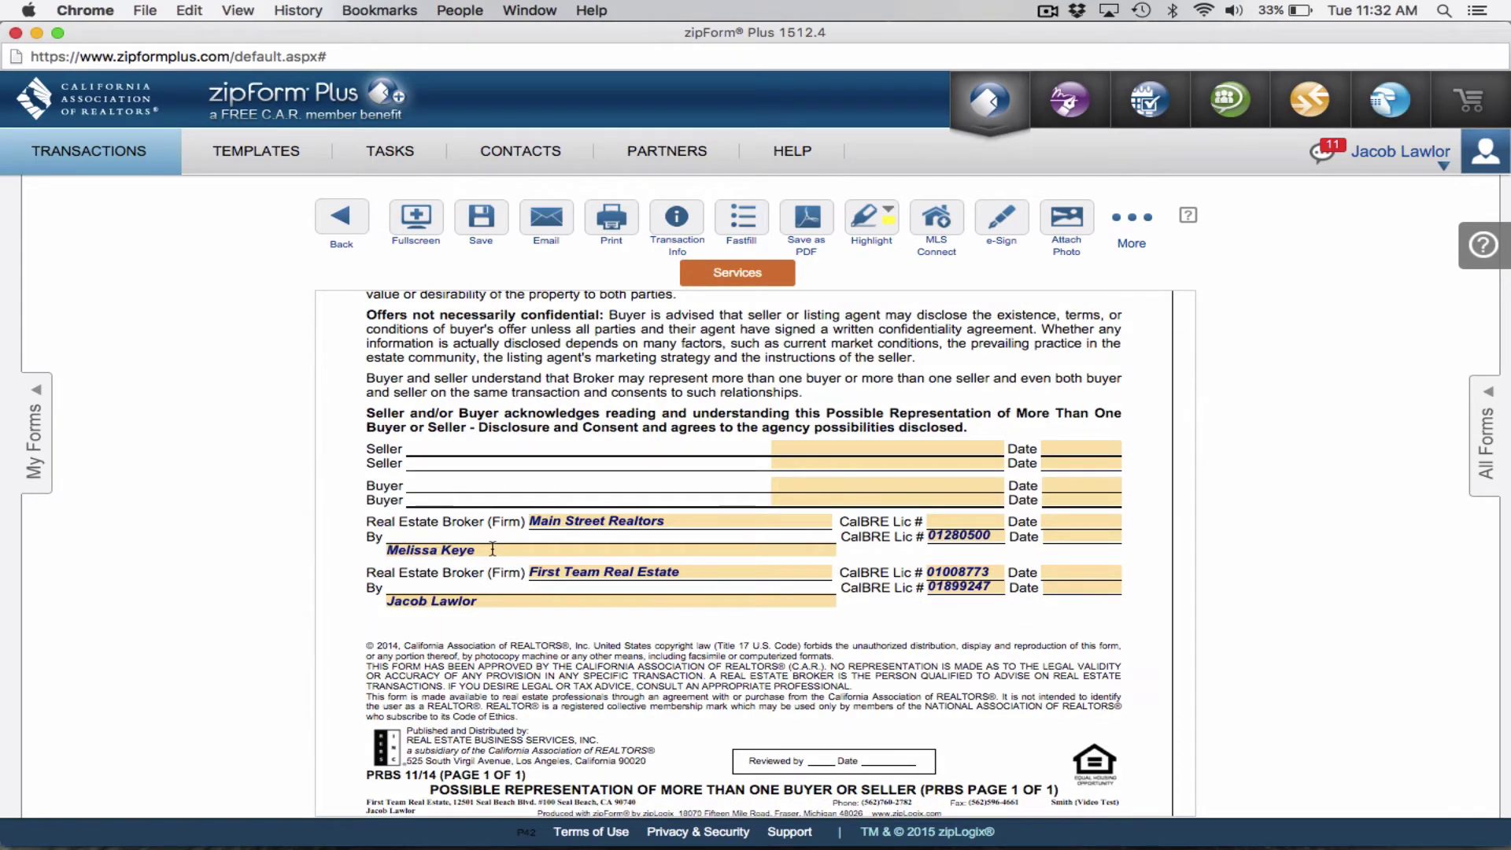
scroll(550, 549, down, 3)
scroll(550, 548, down, 10)
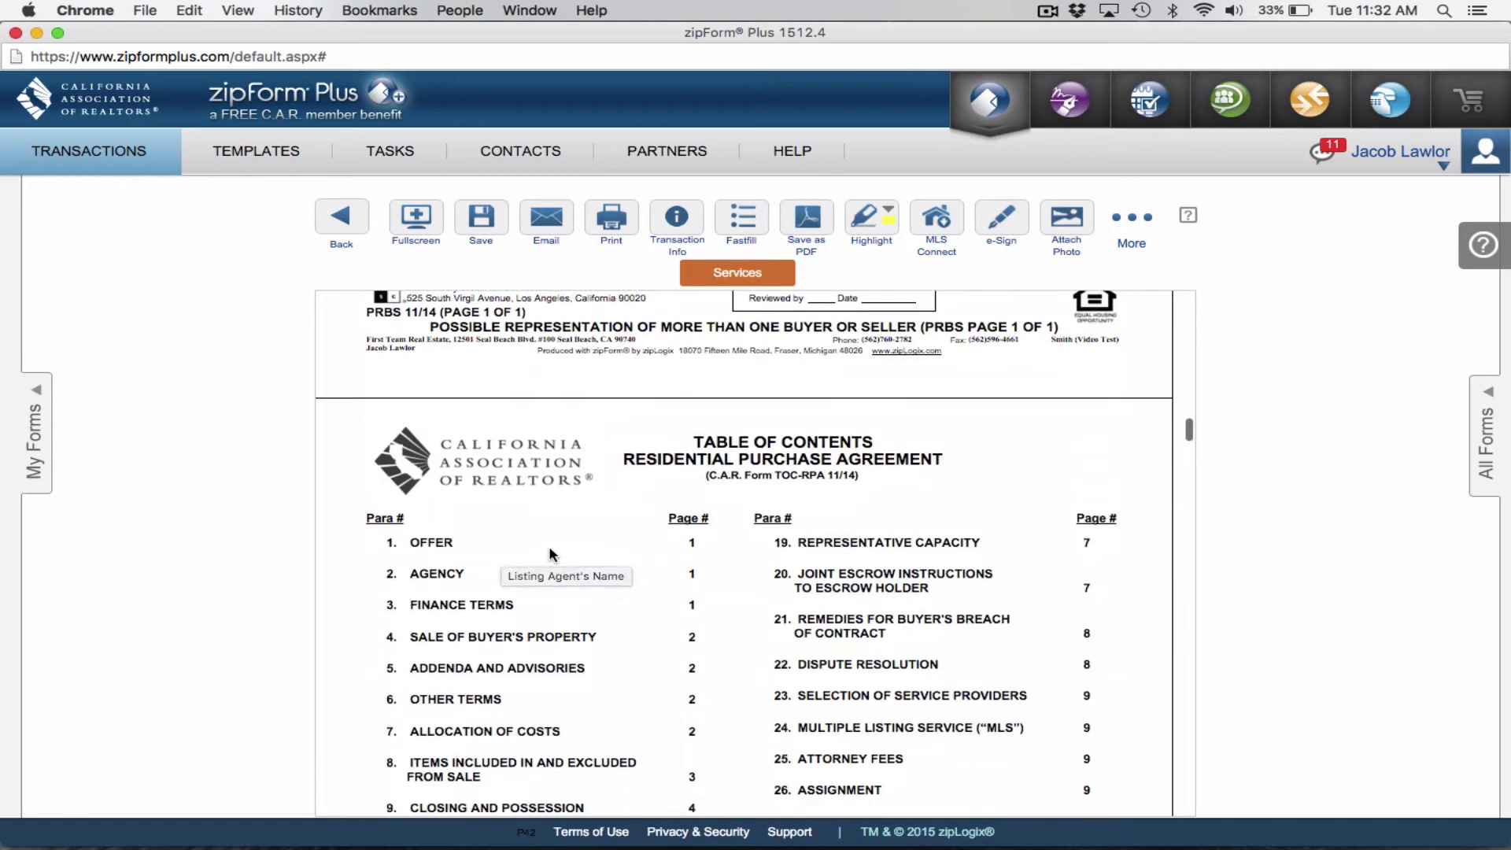
scroll(550, 555, down, 6)
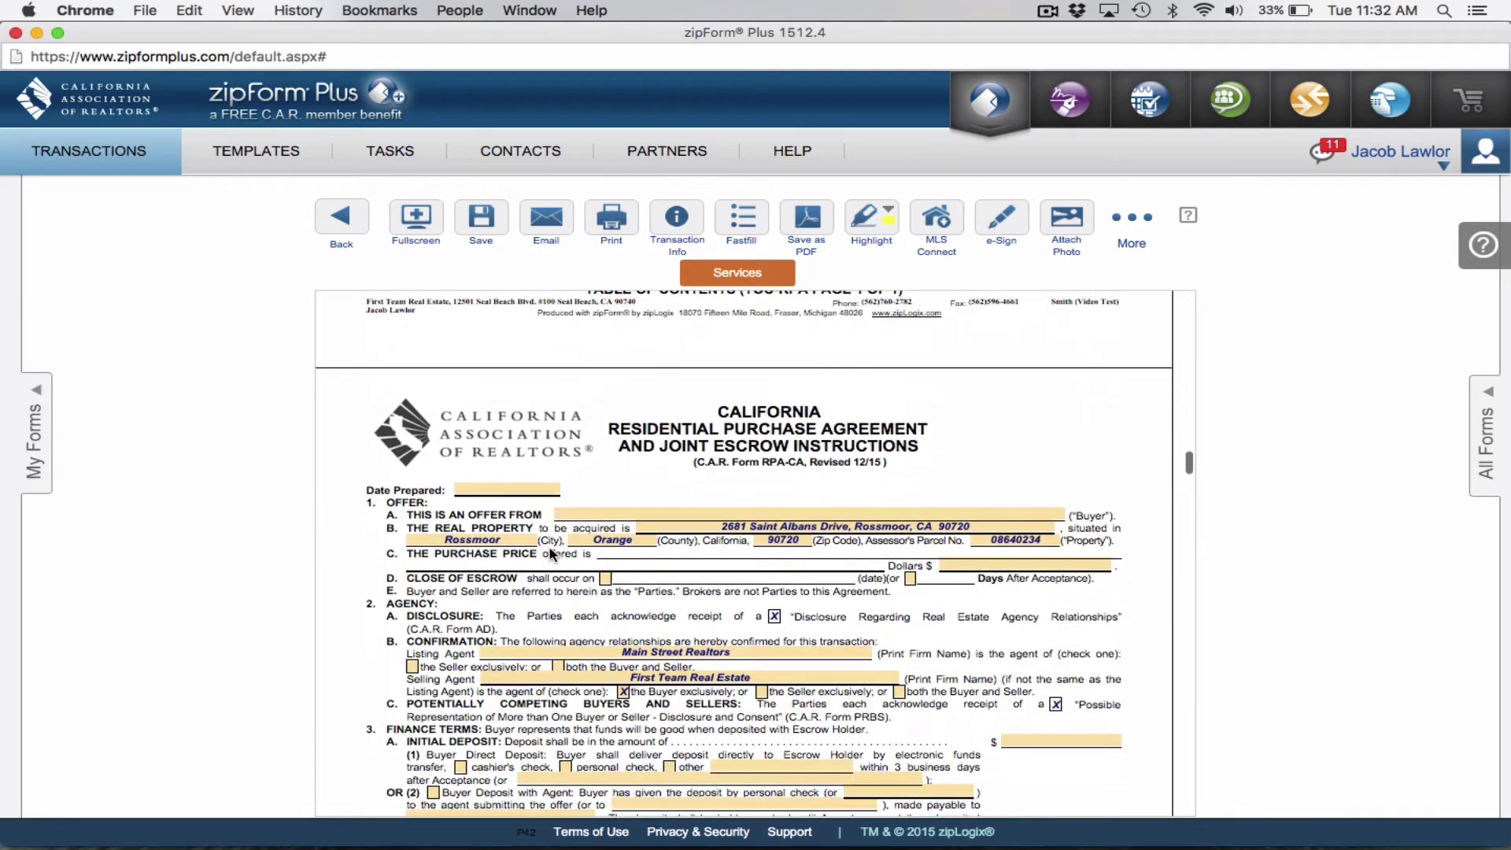
scroll(658, 536, down, 2)
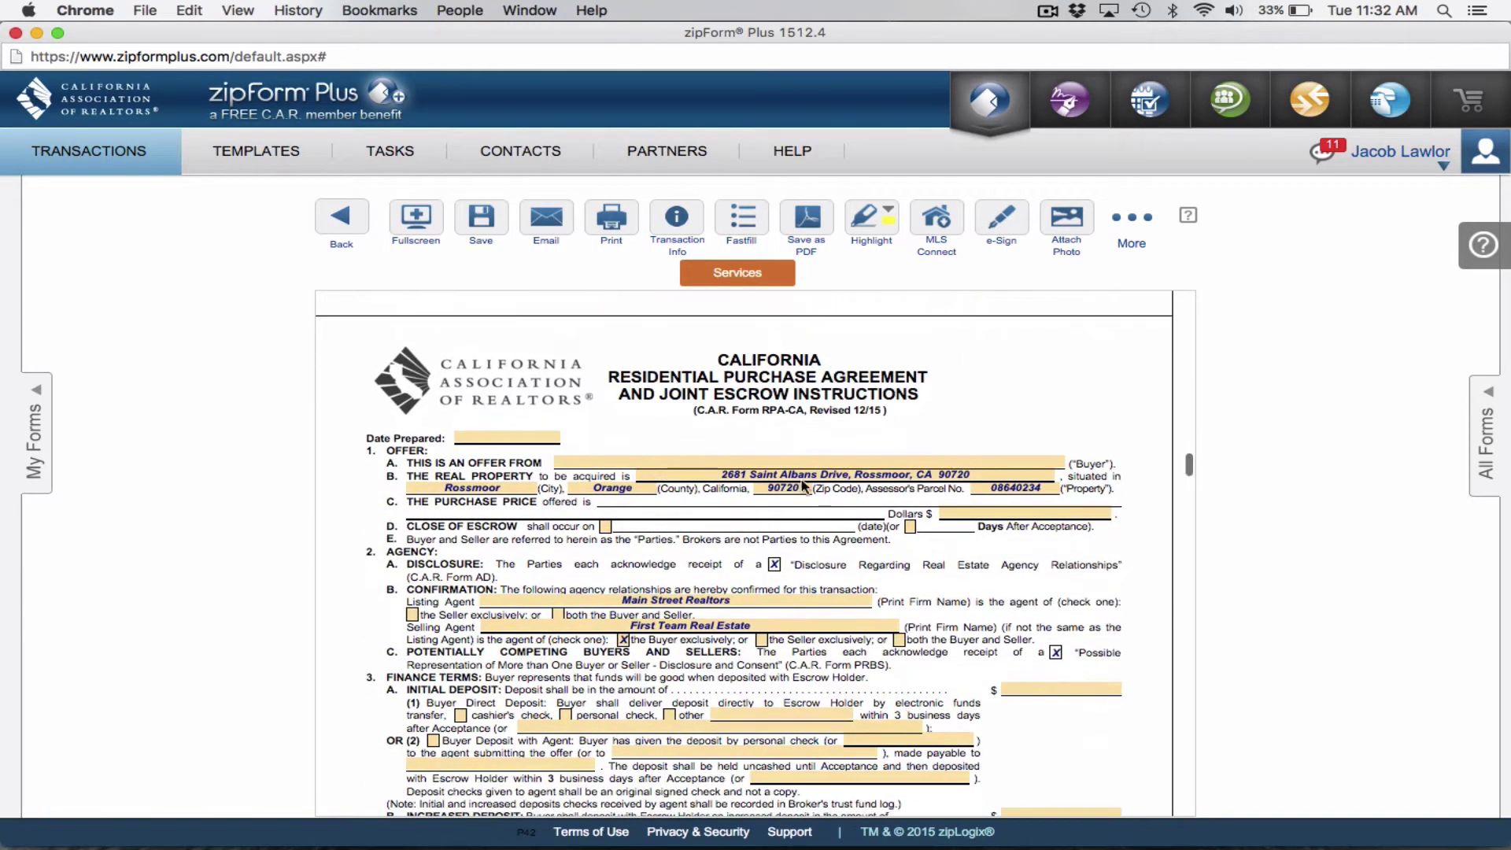
scroll(770, 442, up, 1)
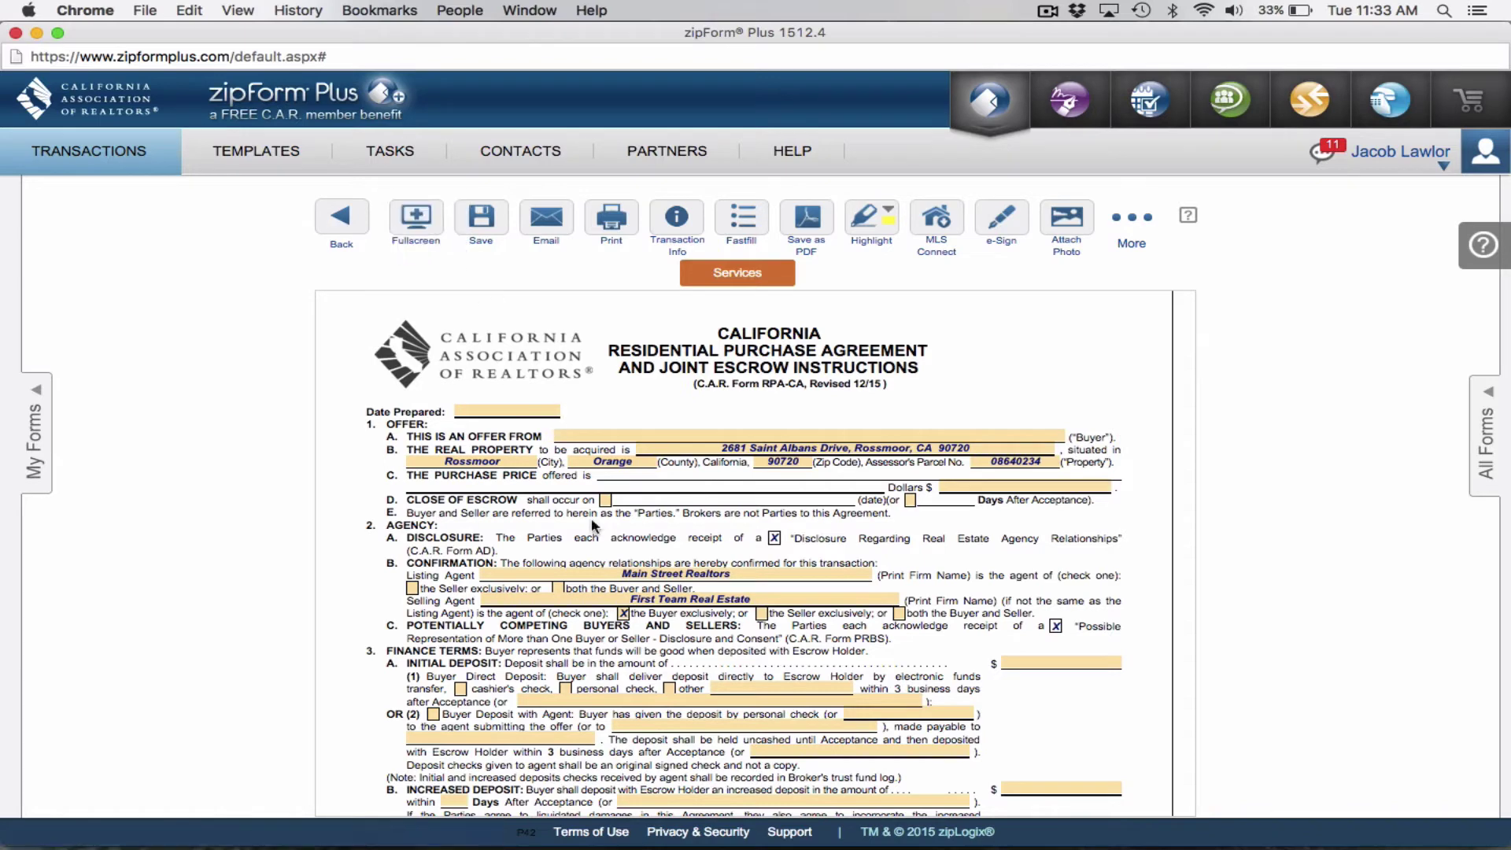
scroll(592, 518, down, 3)
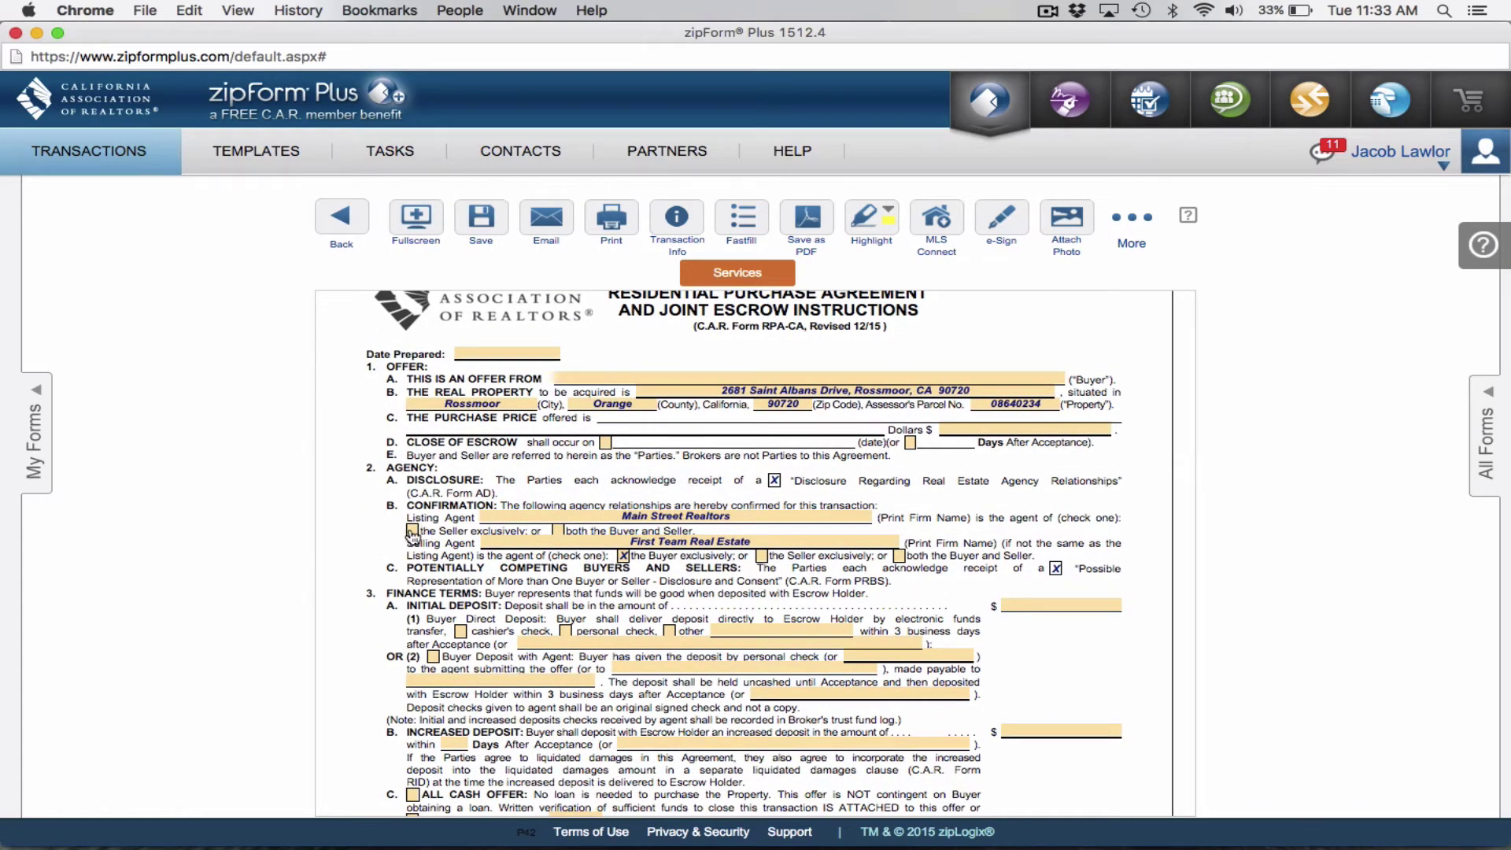
click(412, 532)
Set Date Prepared to today, 12/29/2015, save the agreement and return to the document list.
click(488, 352)
double_click(489, 352)
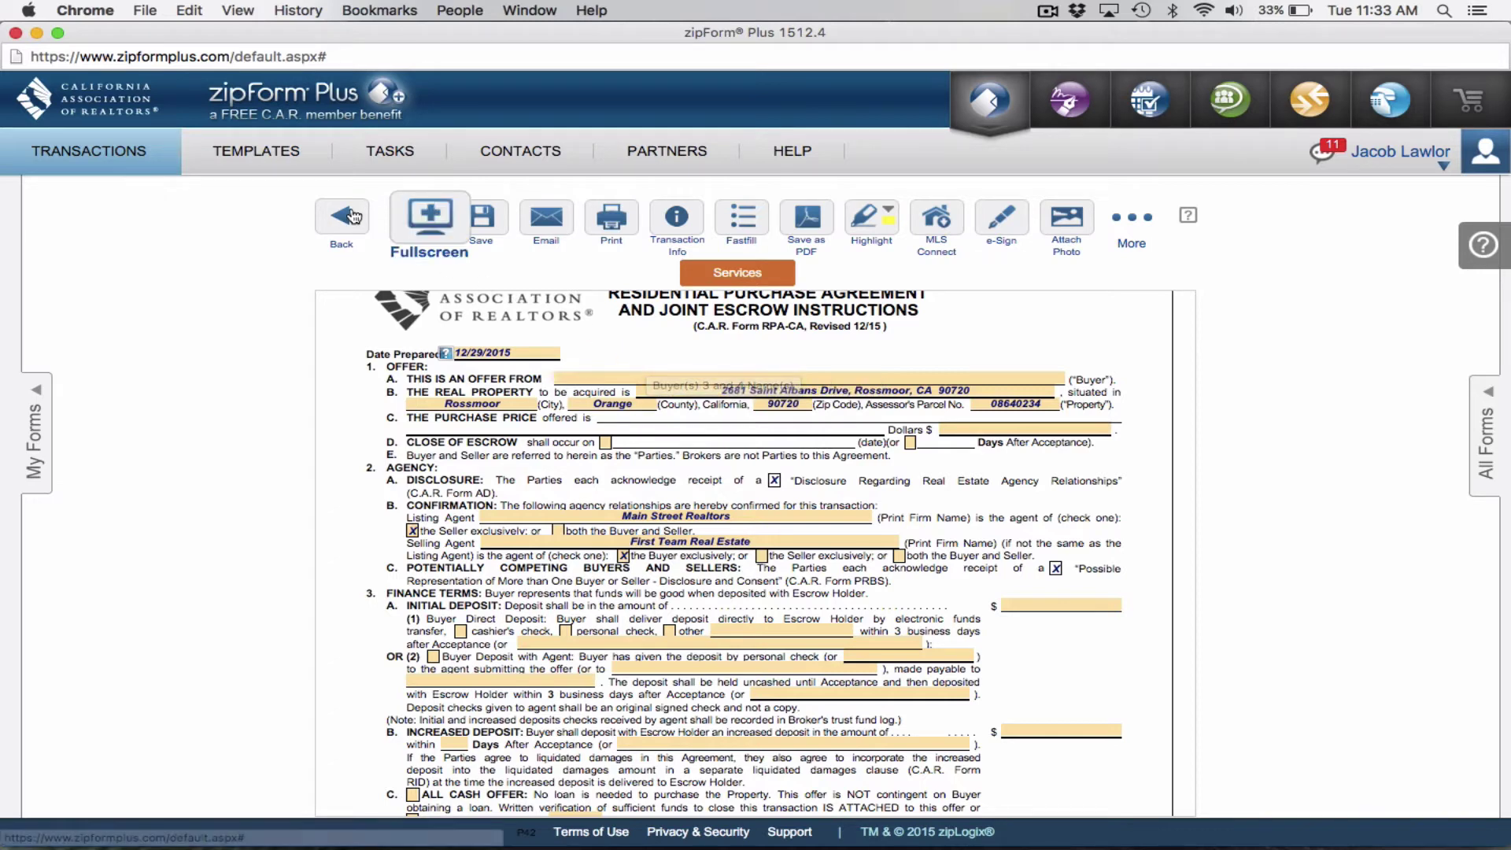
click(486, 223)
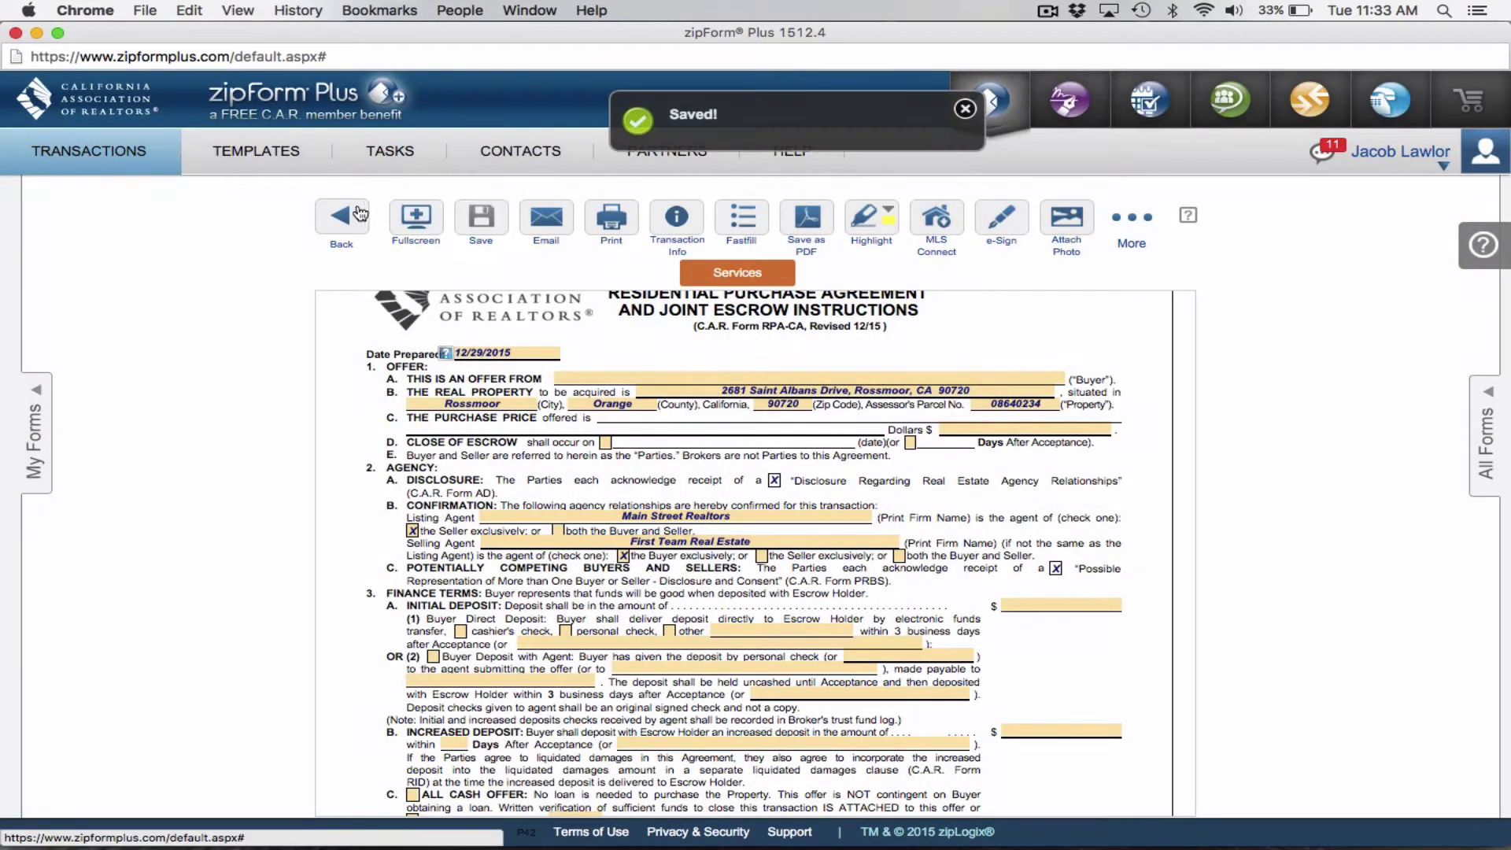
click(352, 216)
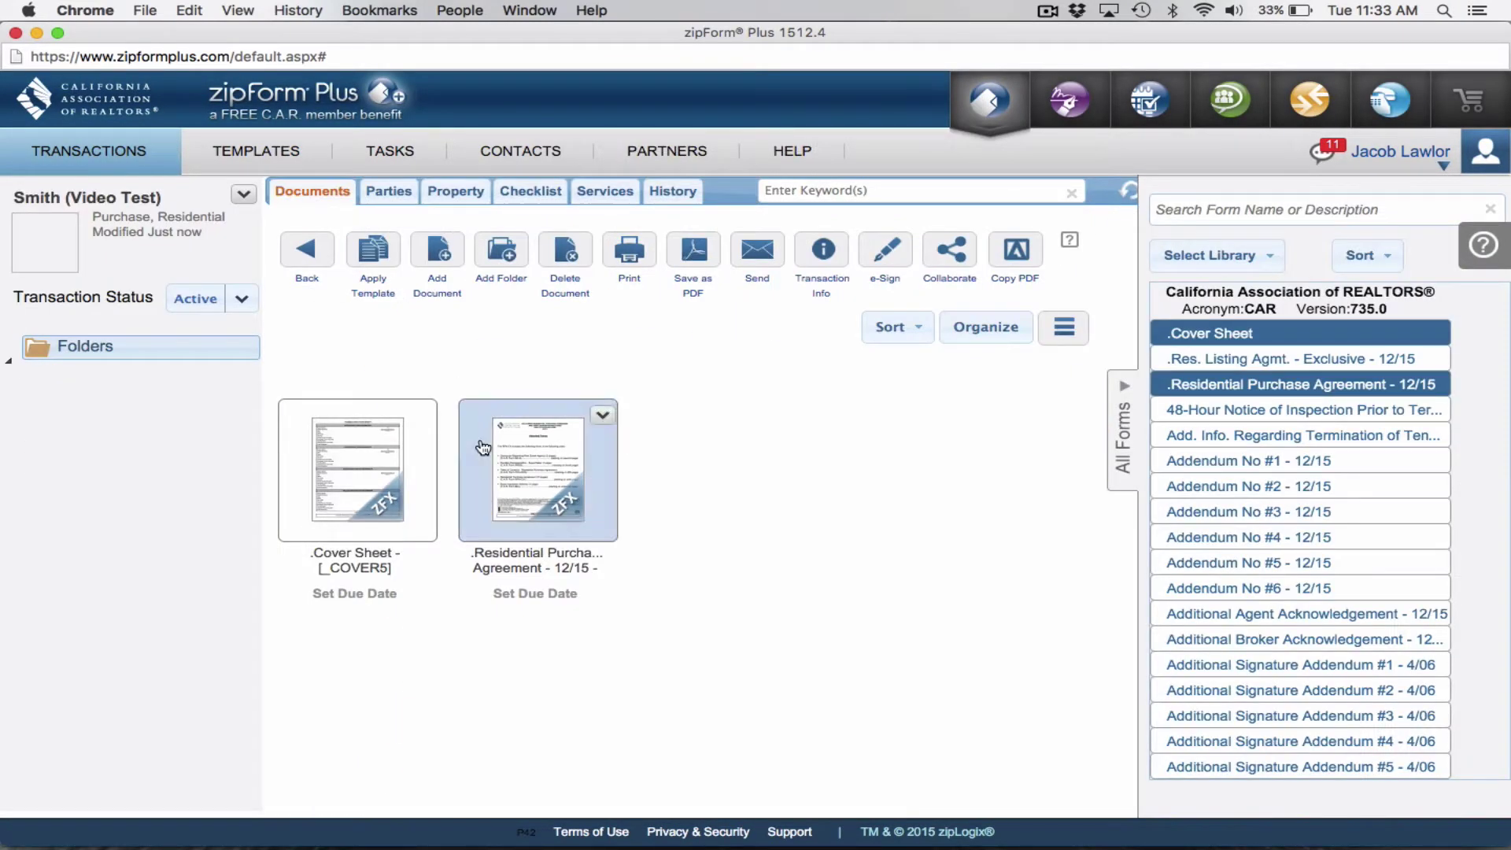
Open the cover sheet and enter Mr. Buyer and Mrs. Buyer as the two buyers.
double_click(388, 463)
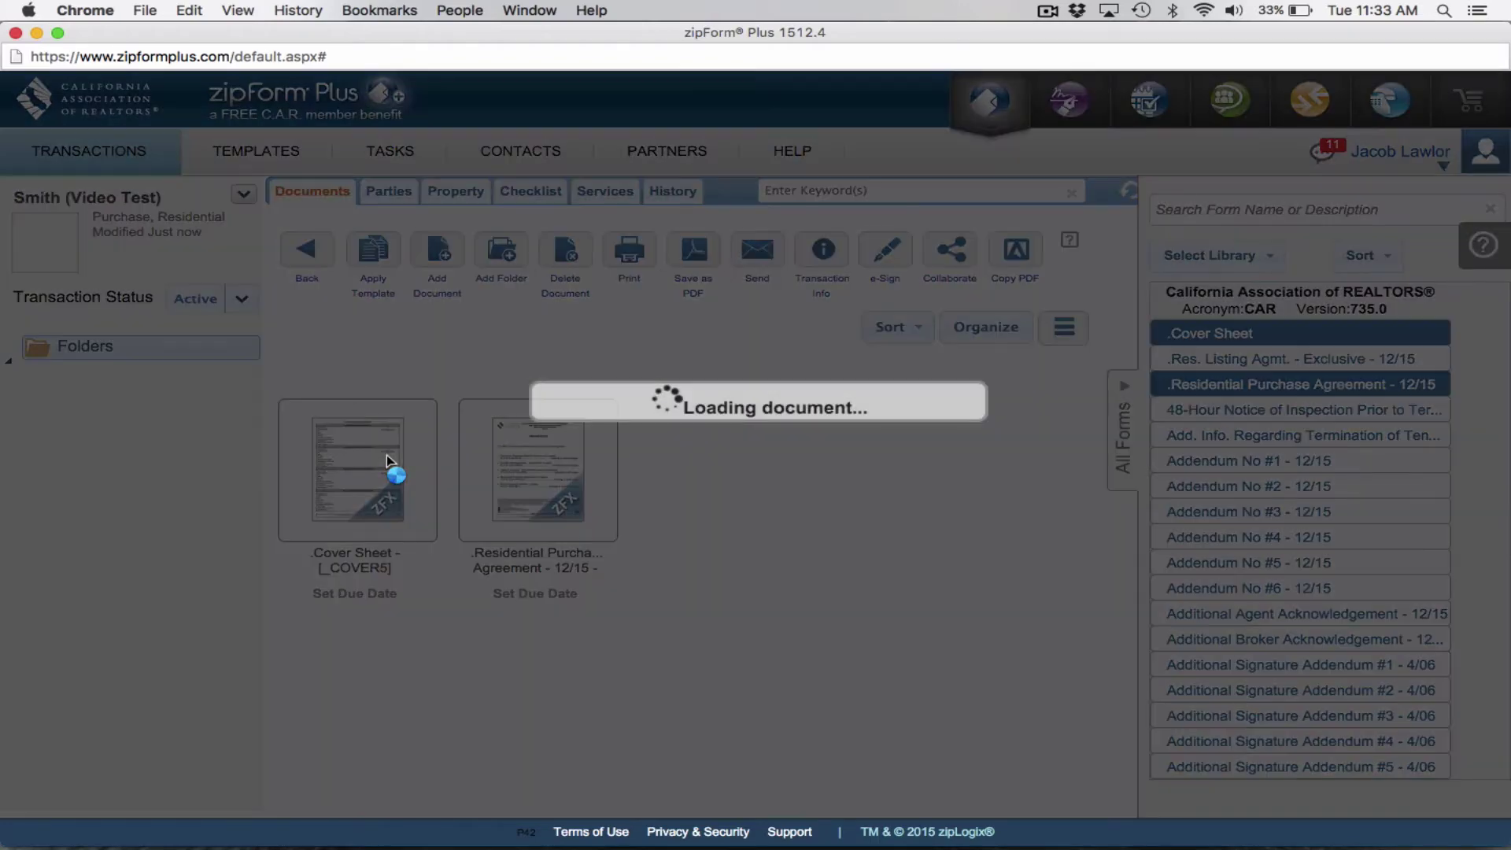
scroll(621, 412, up, 10)
scroll(621, 411, up, 5)
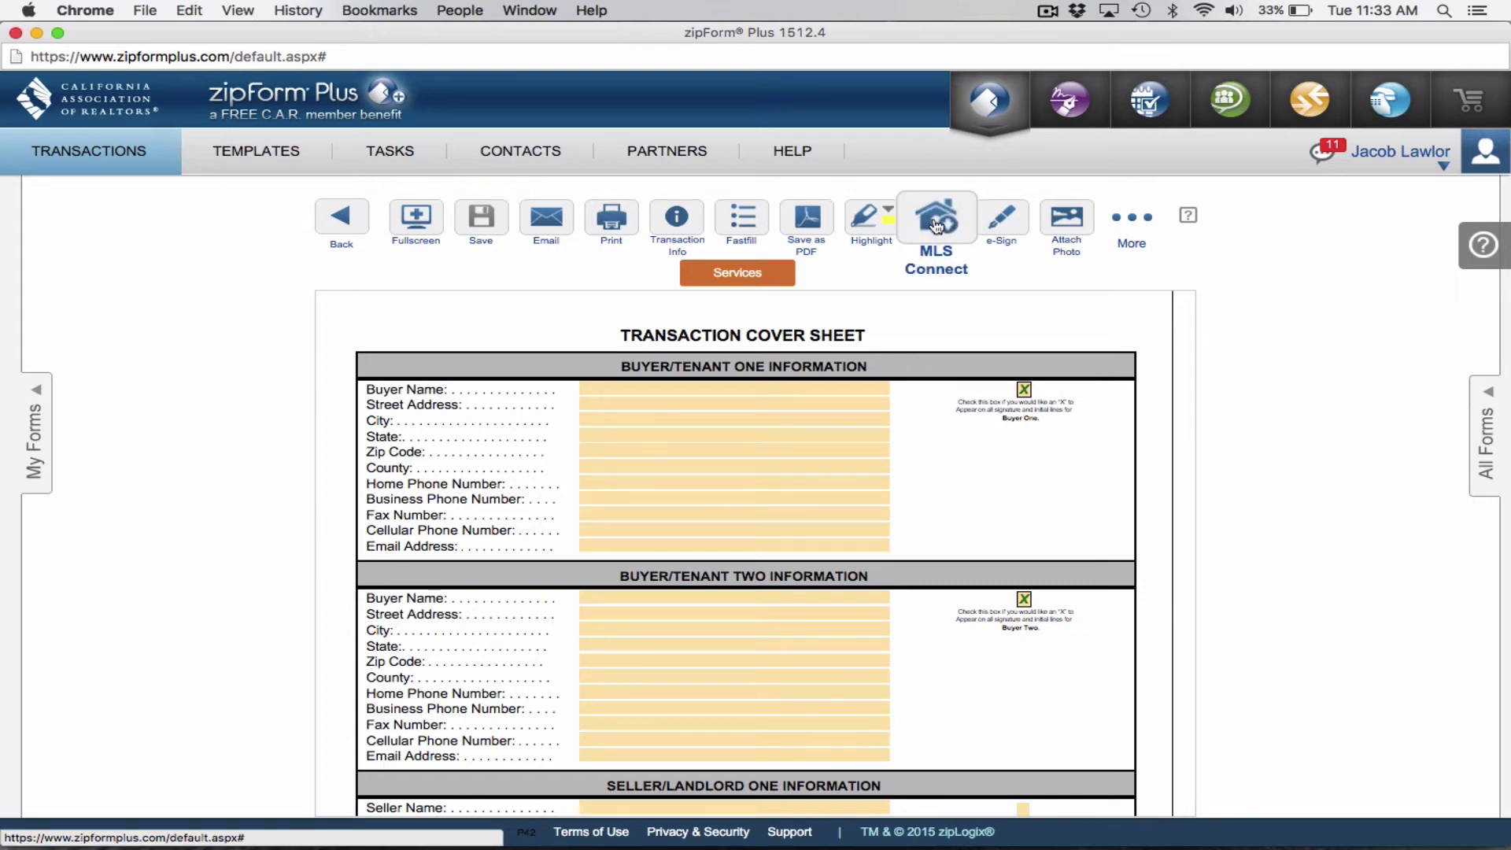
click(590, 387)
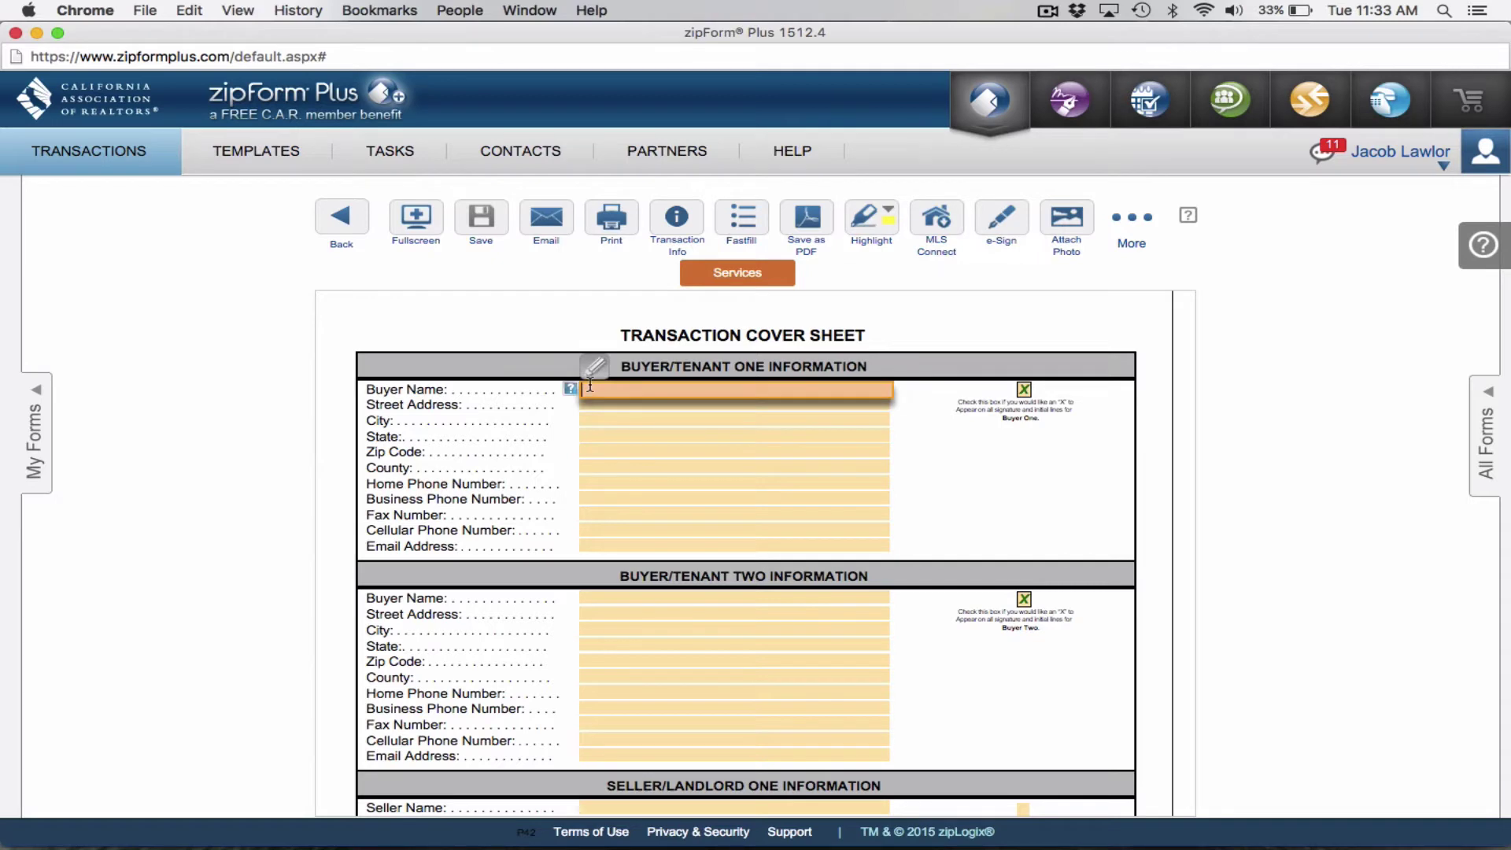
text(Mr. Buyer)
click(599, 598)
text(M)
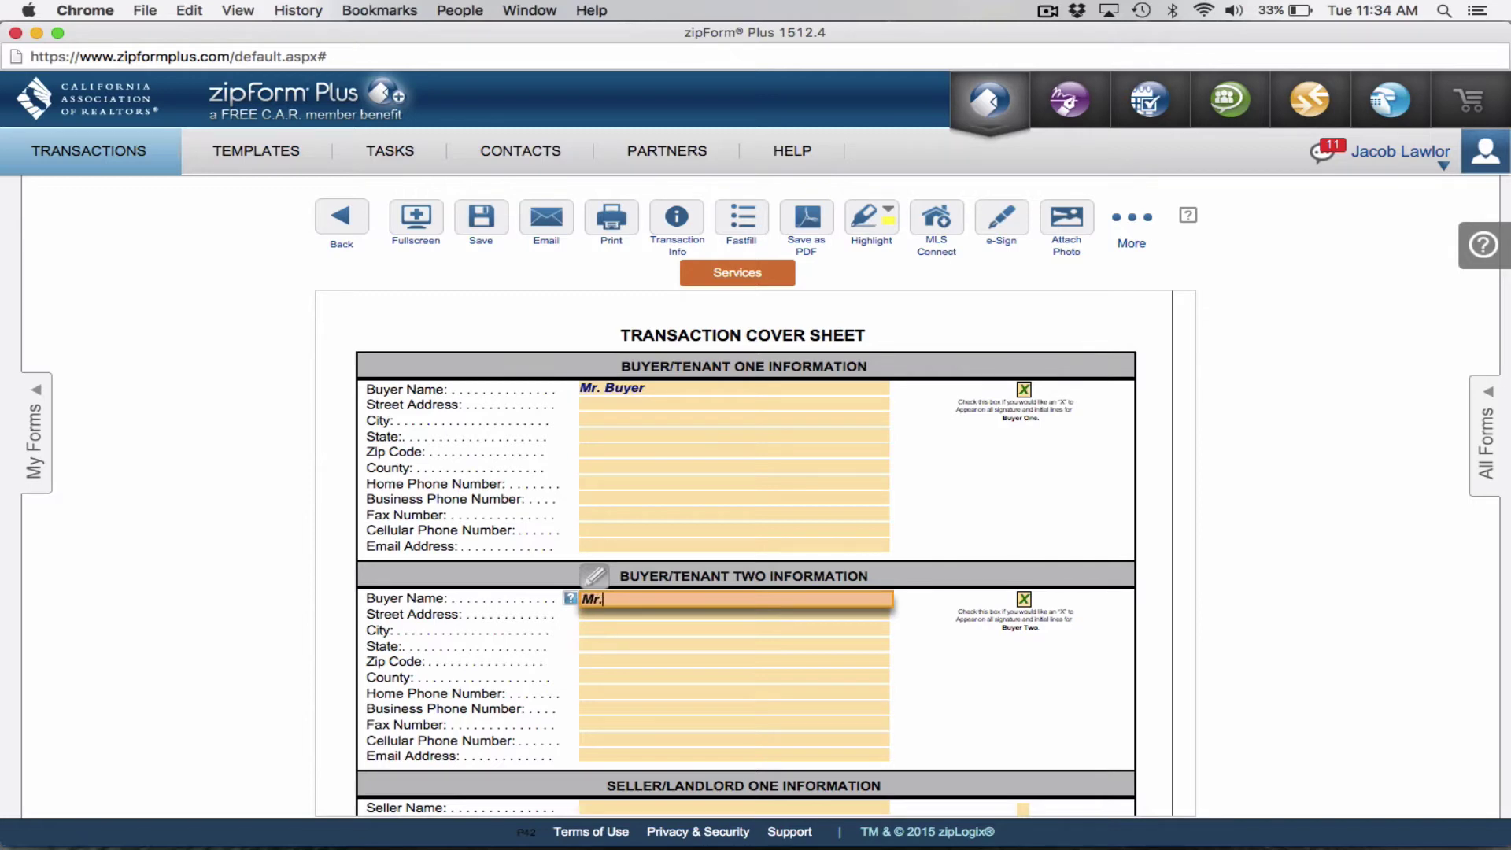
text(rs. Buyer)
Fill in the agent's e-mail address for both buyers.
scroll(654, 691, down, 5)
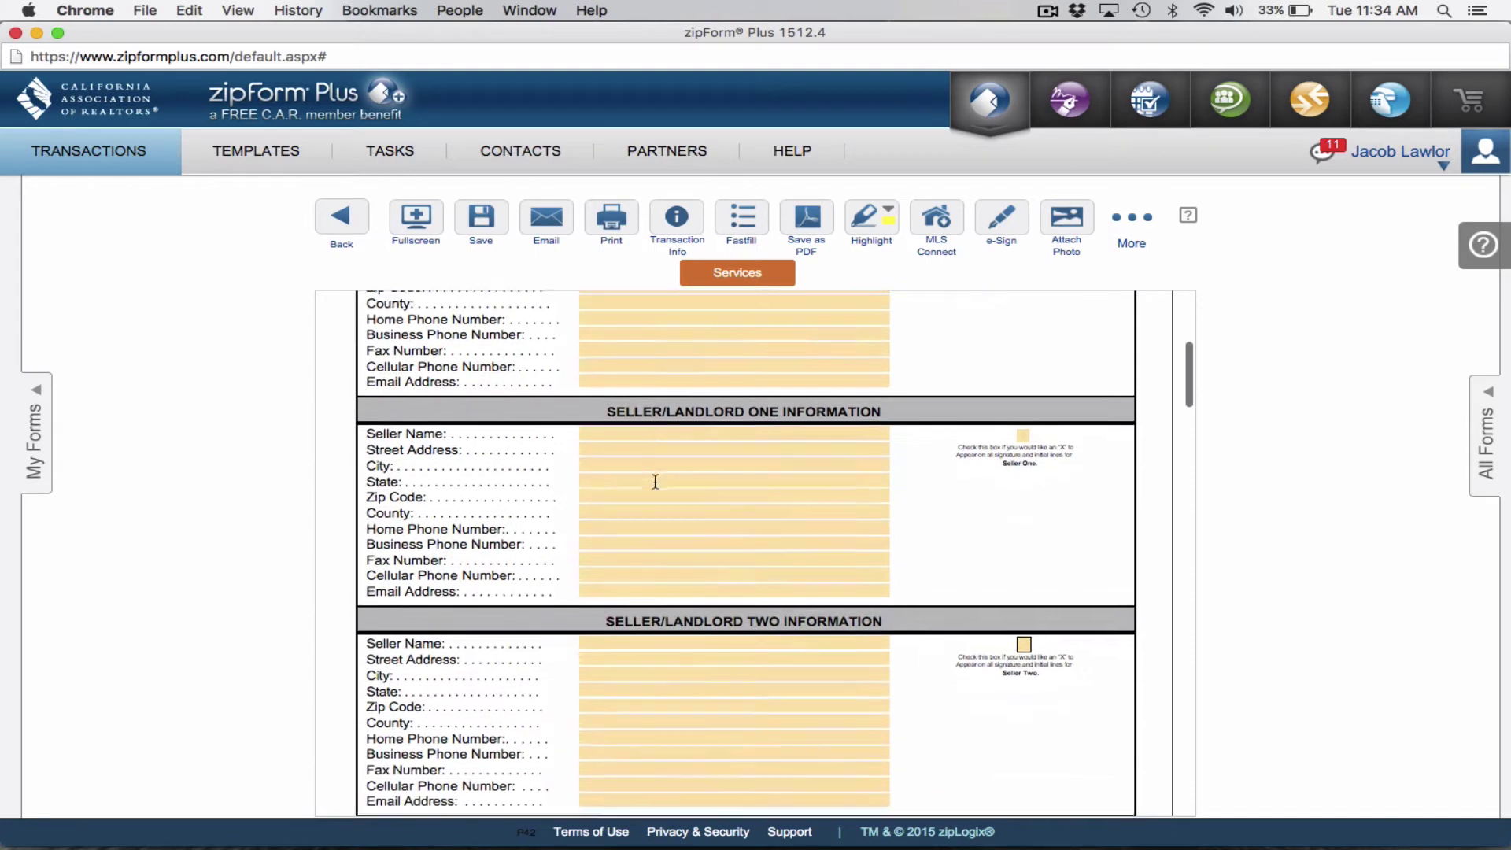
scroll(647, 431, up, 5)
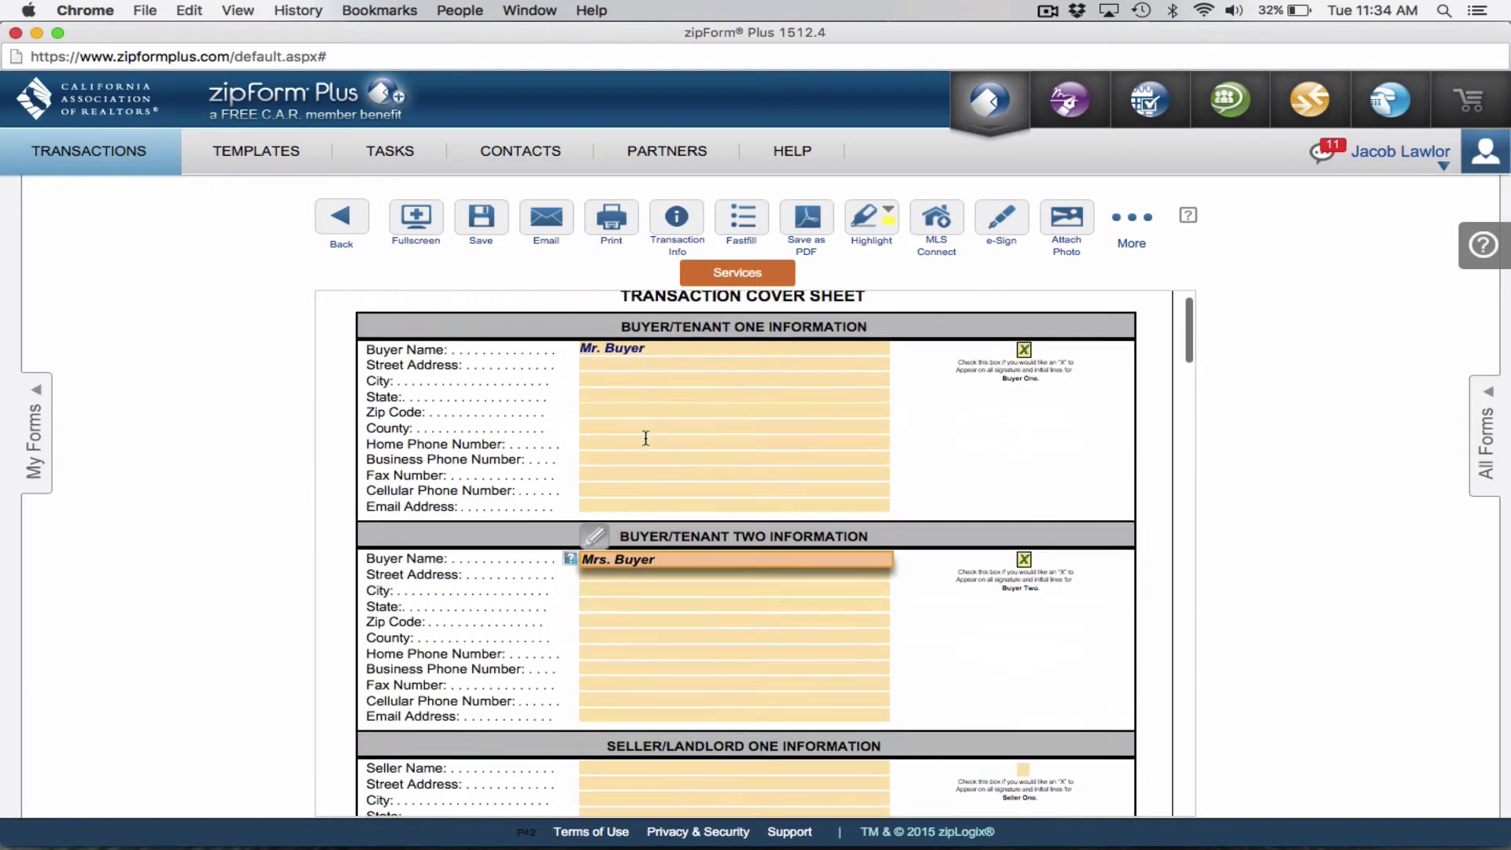
click(605, 505)
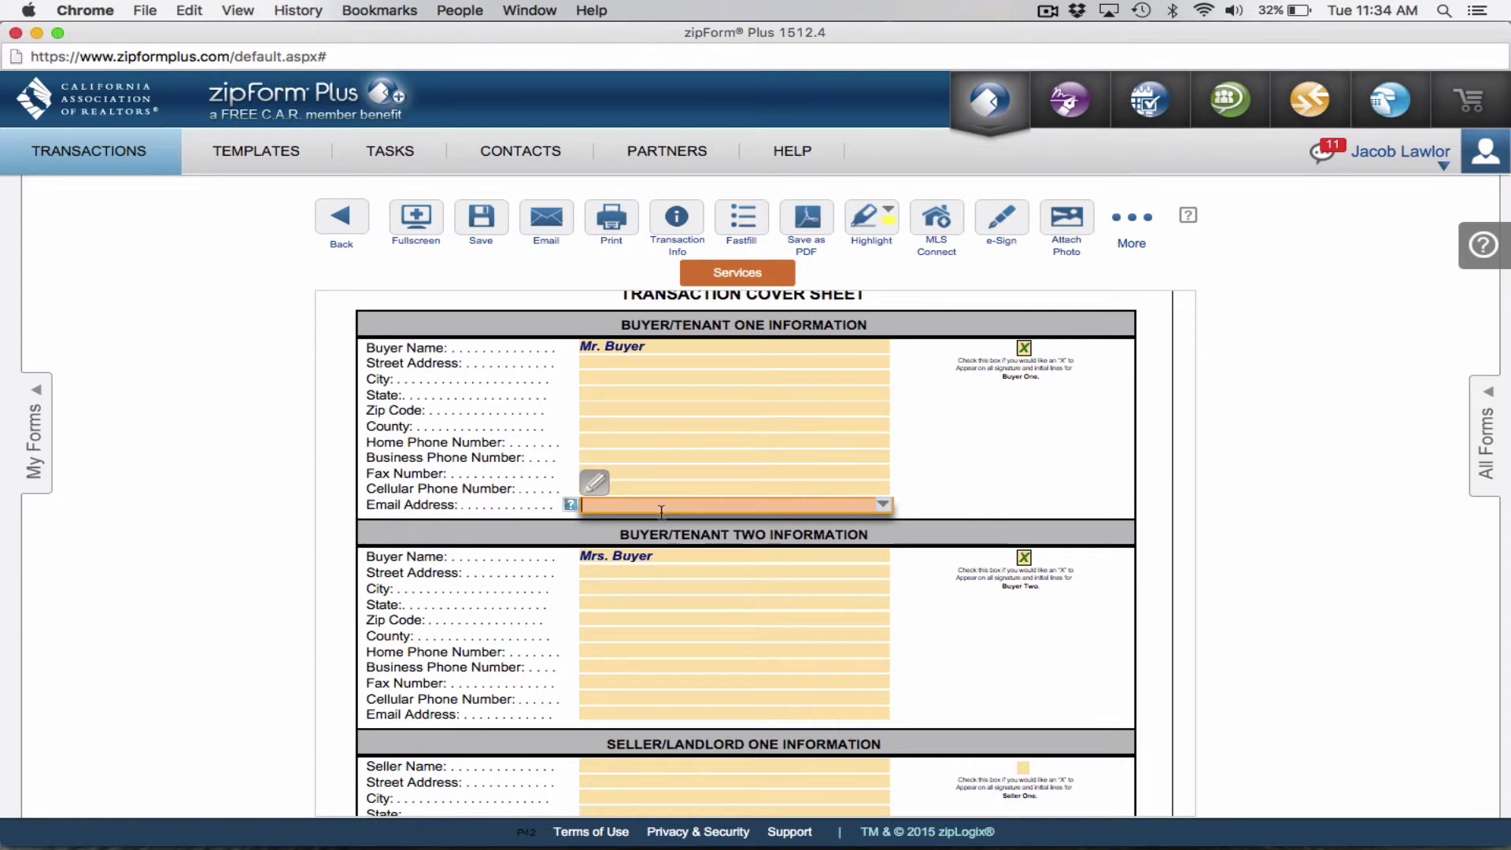
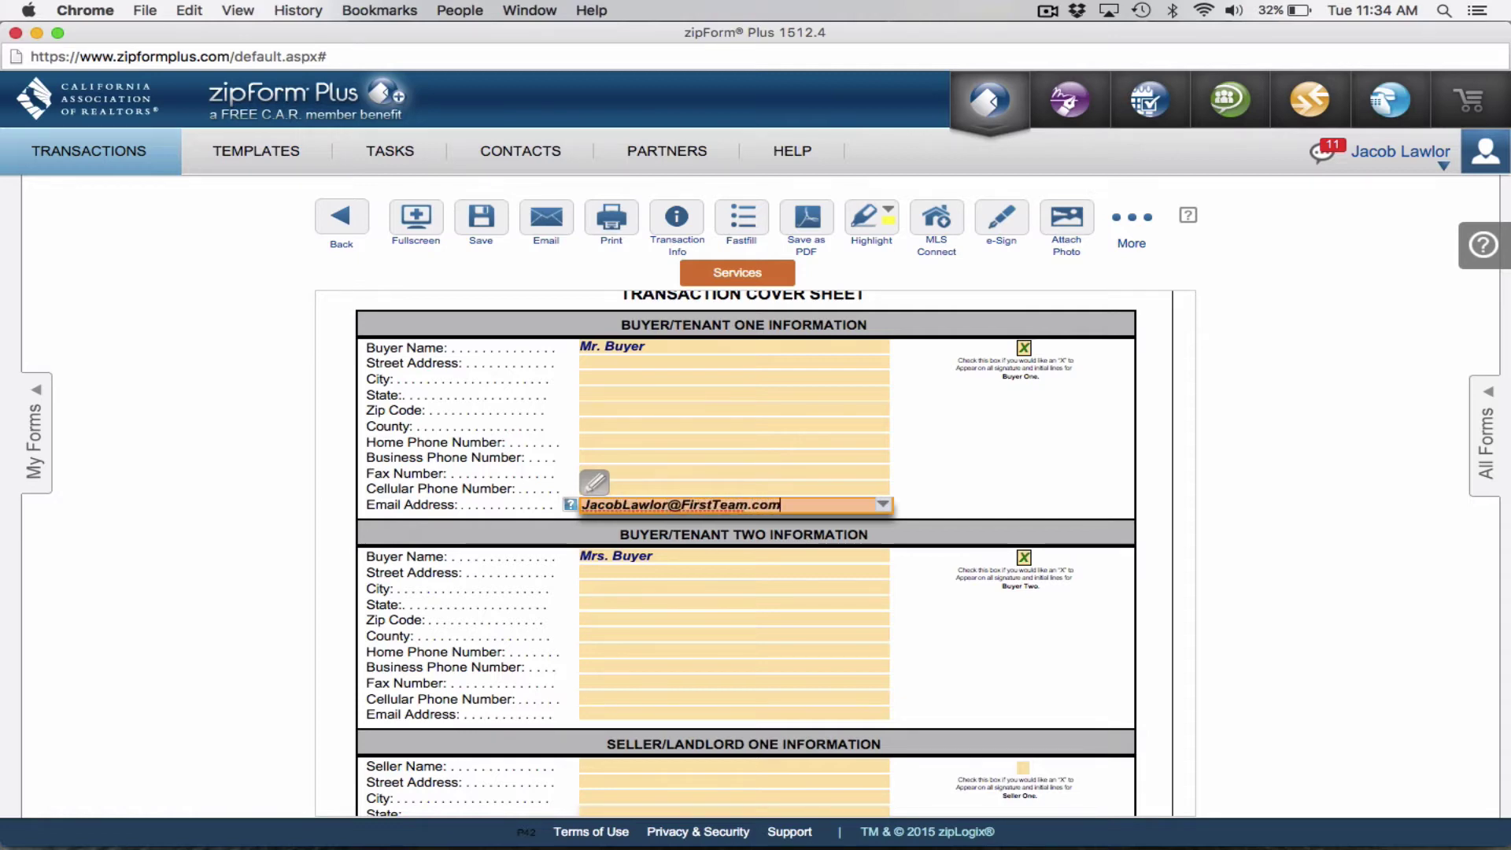
click(608, 716)
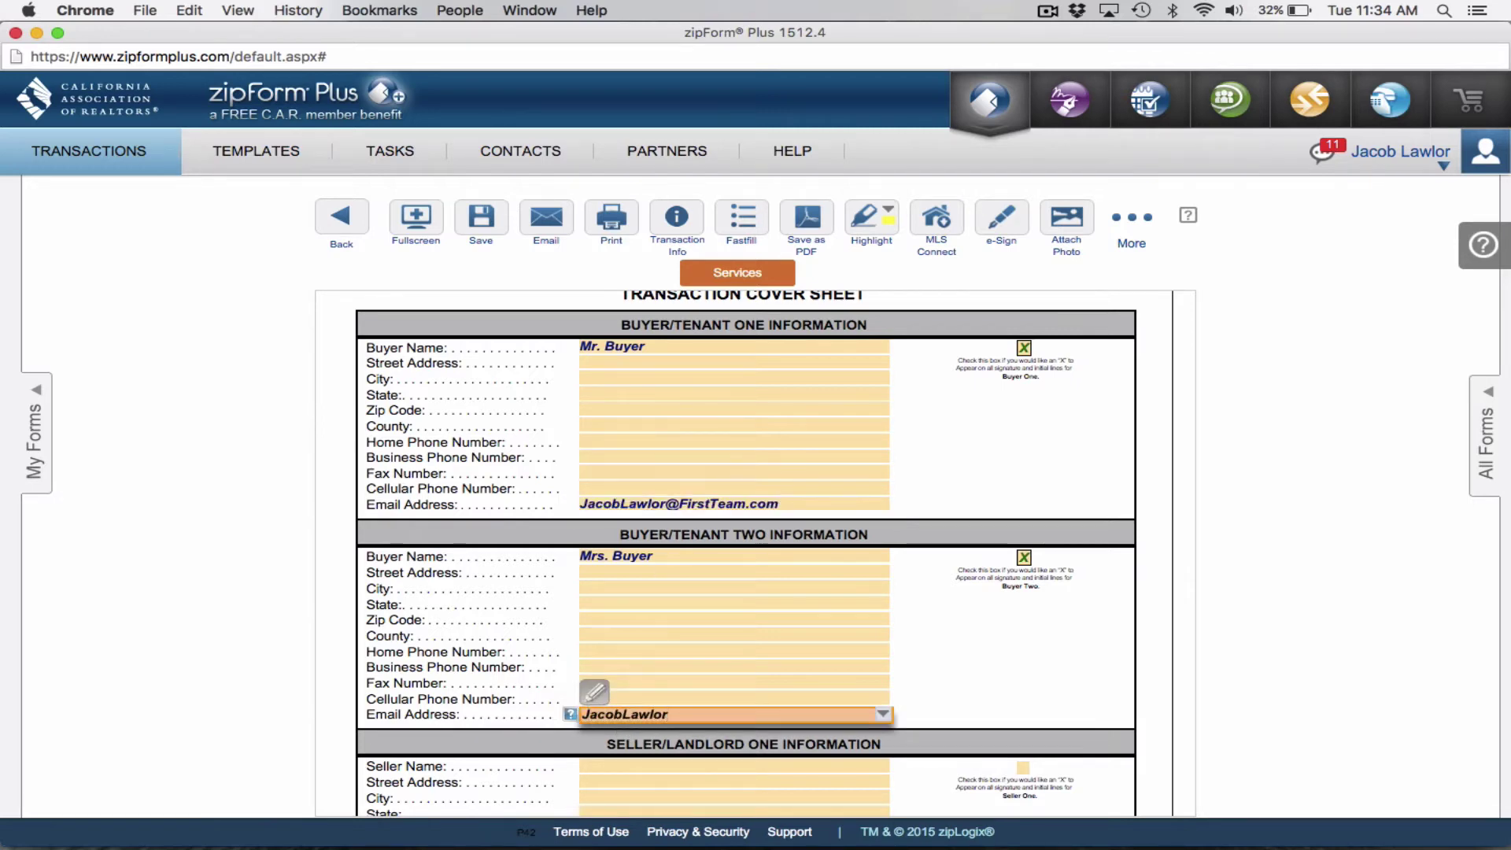
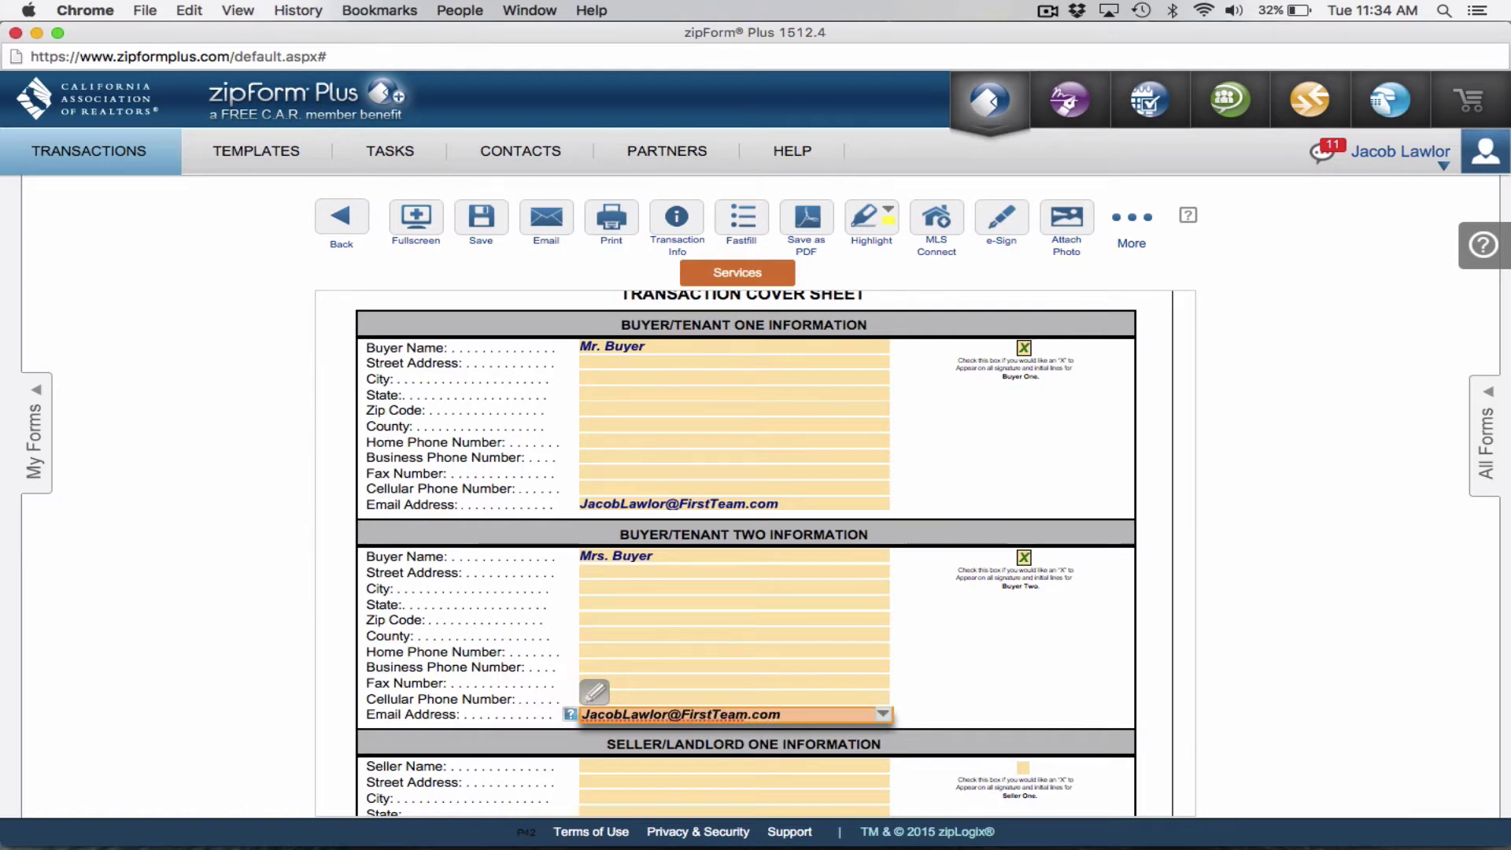
scroll(654, 545, down, 5)
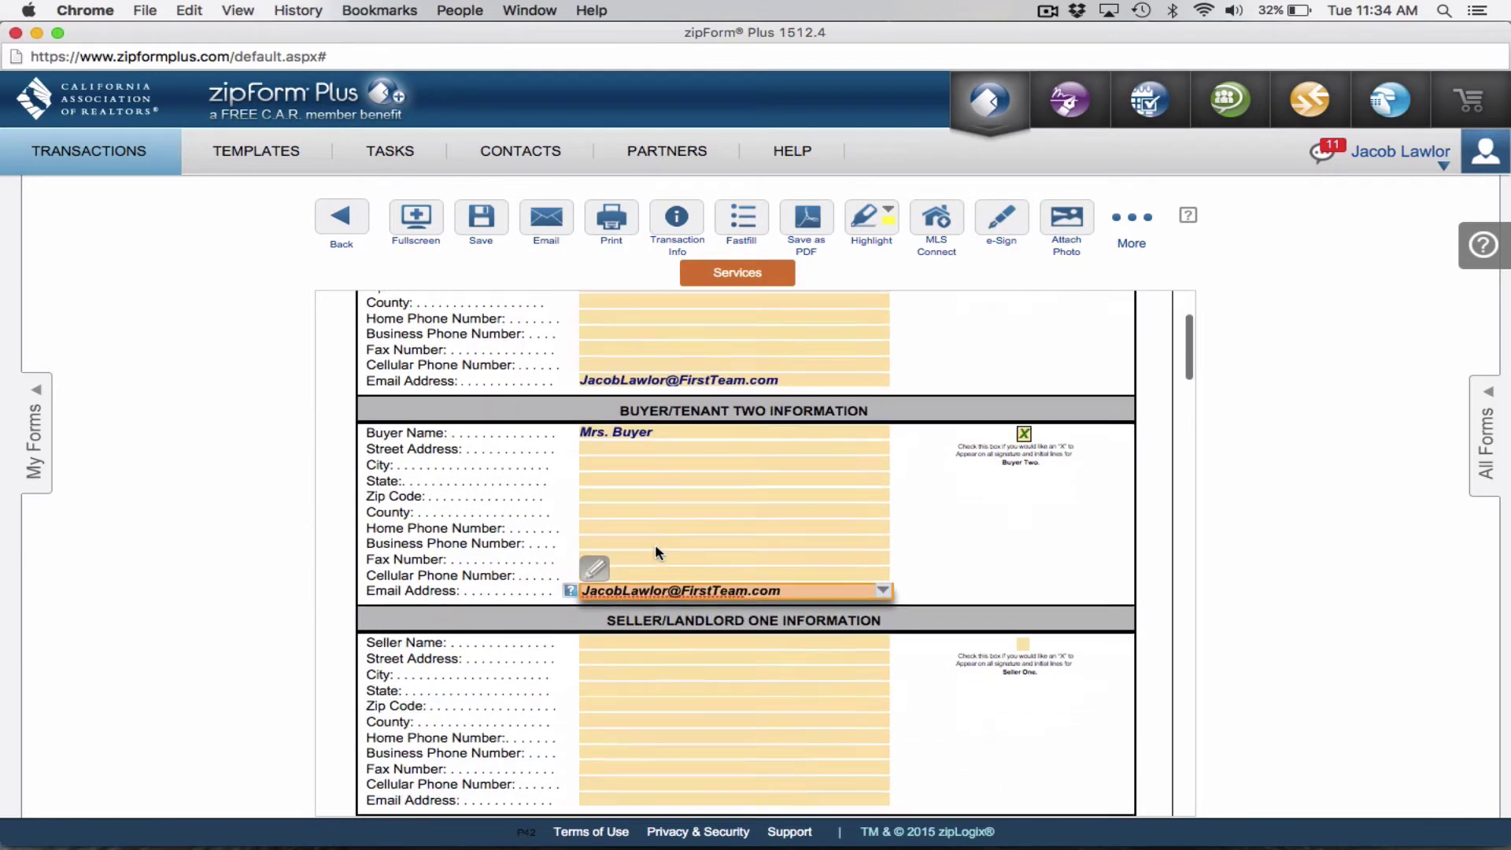
click(641, 470)
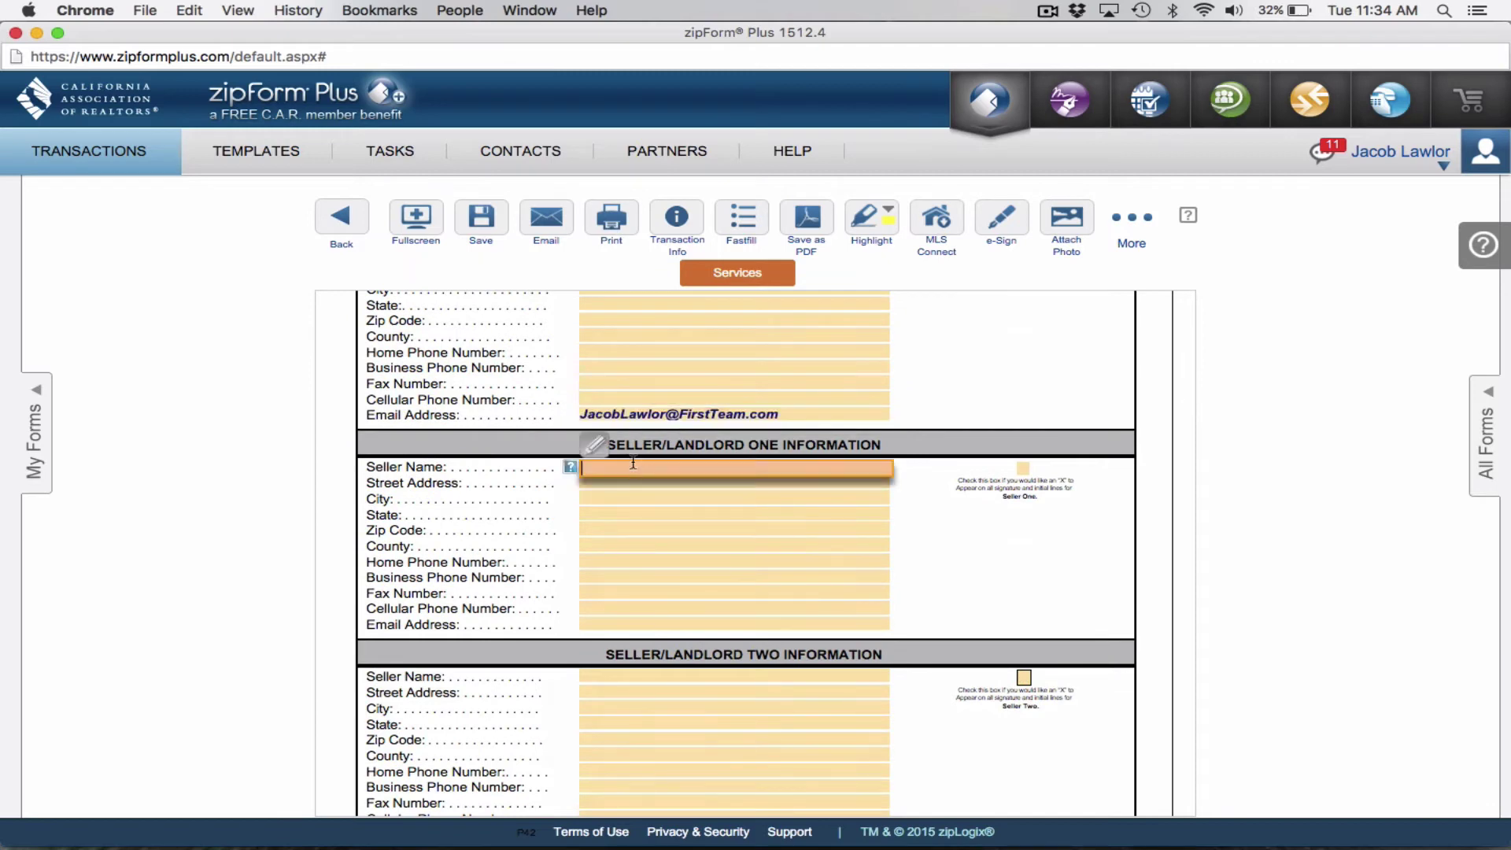
scroll(637, 464, down, 1)
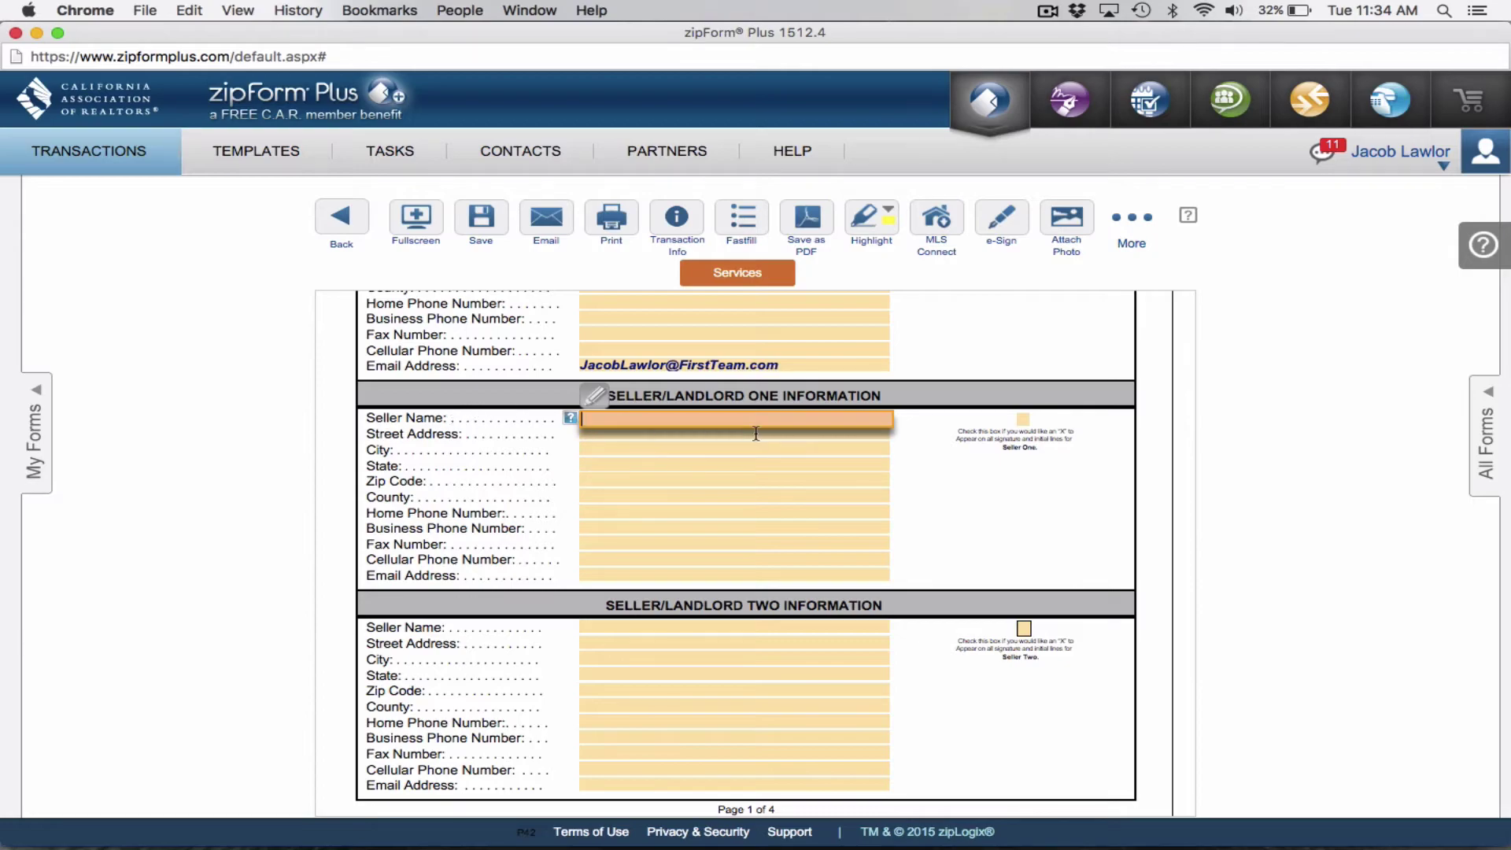
key(ctrl+Up)
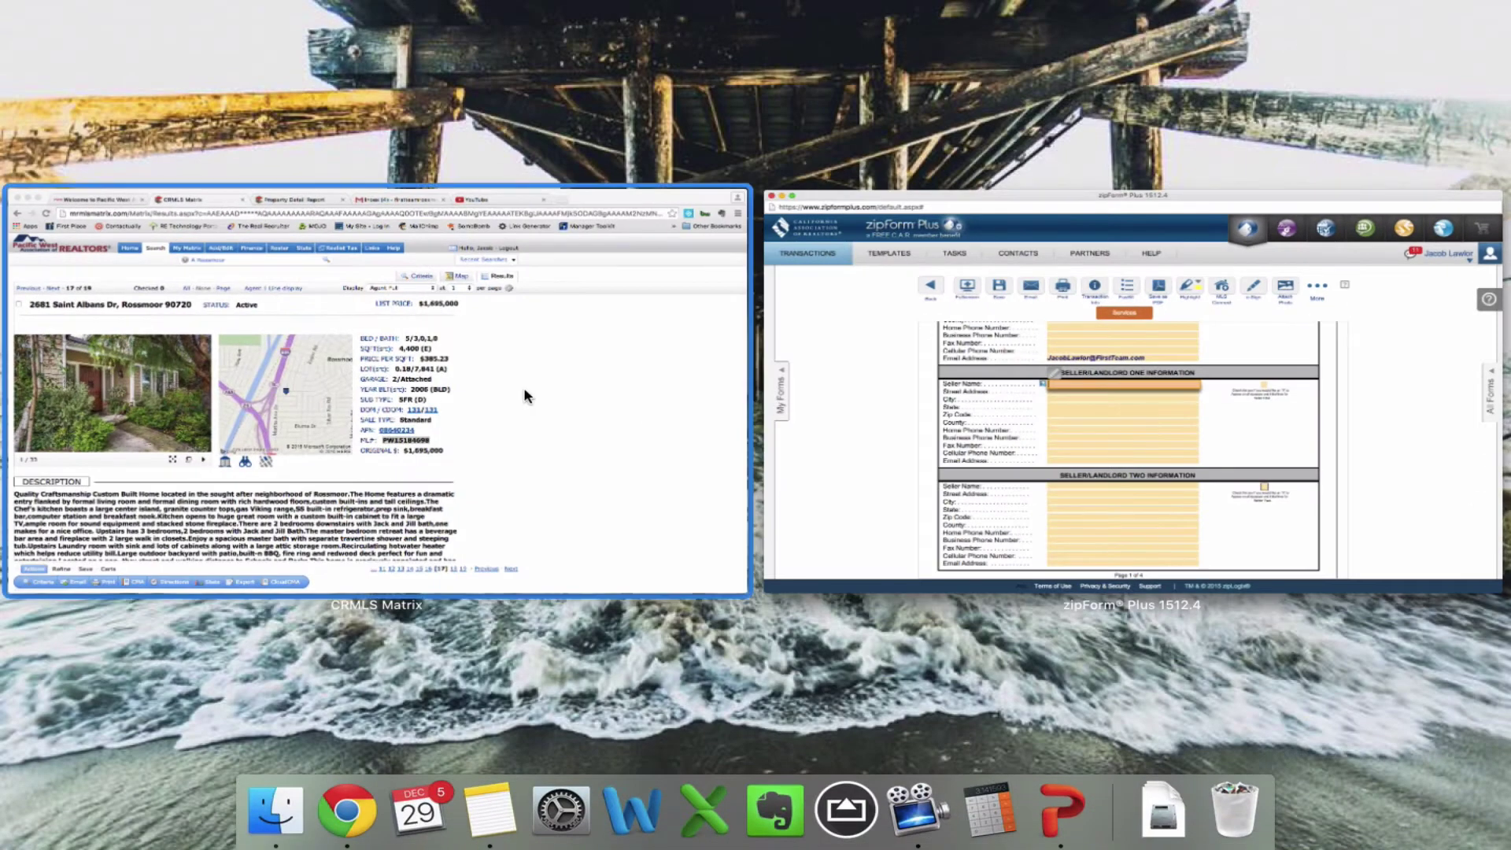
Copy the first owner's first and last names from the Realist report into Seller One's name.
click(524, 395)
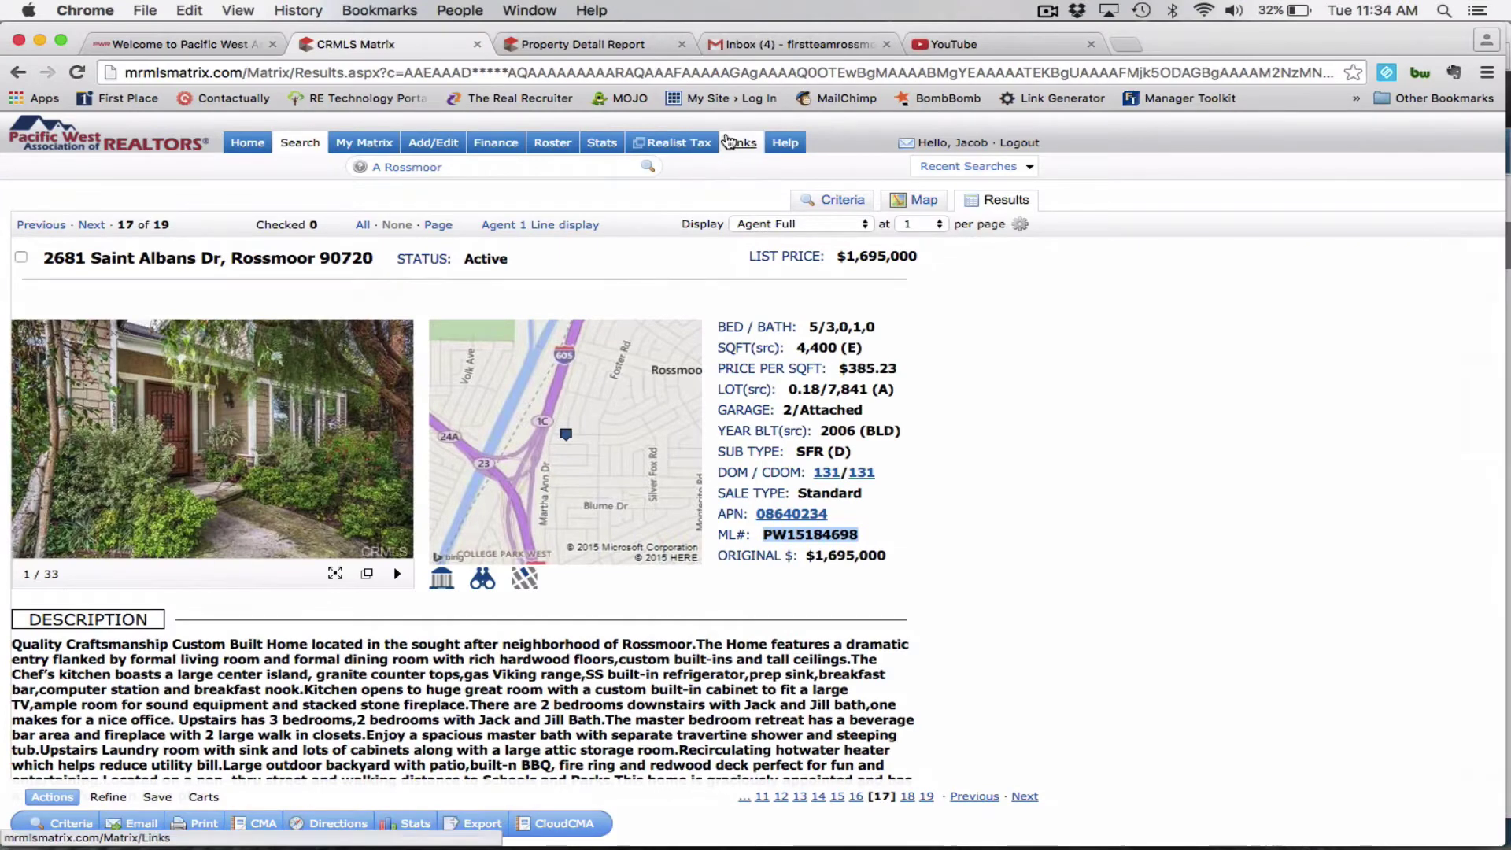
click(586, 45)
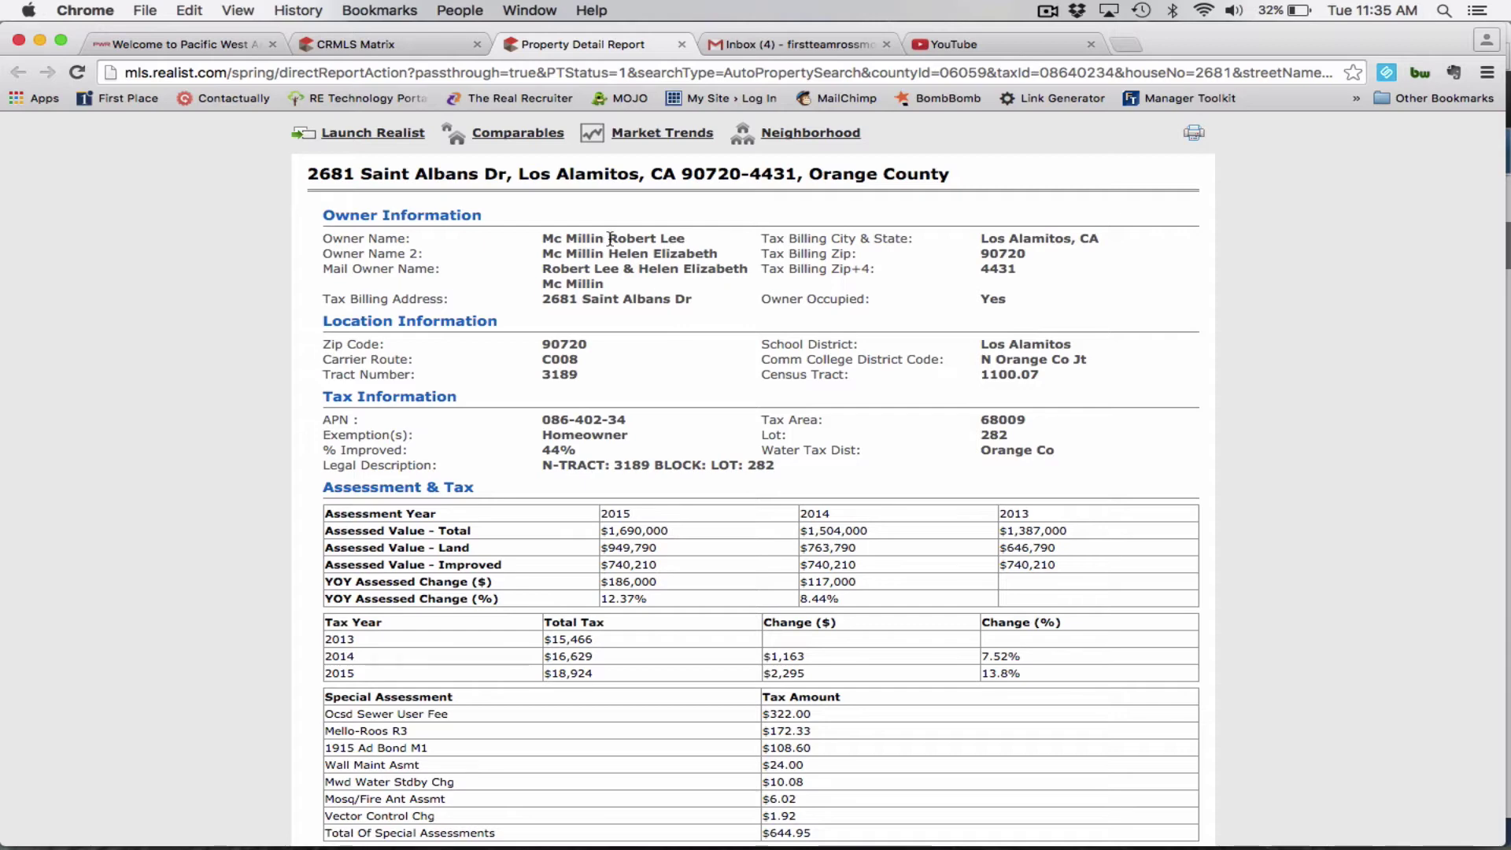
drag(610, 238, 690, 241)
key(super+c)
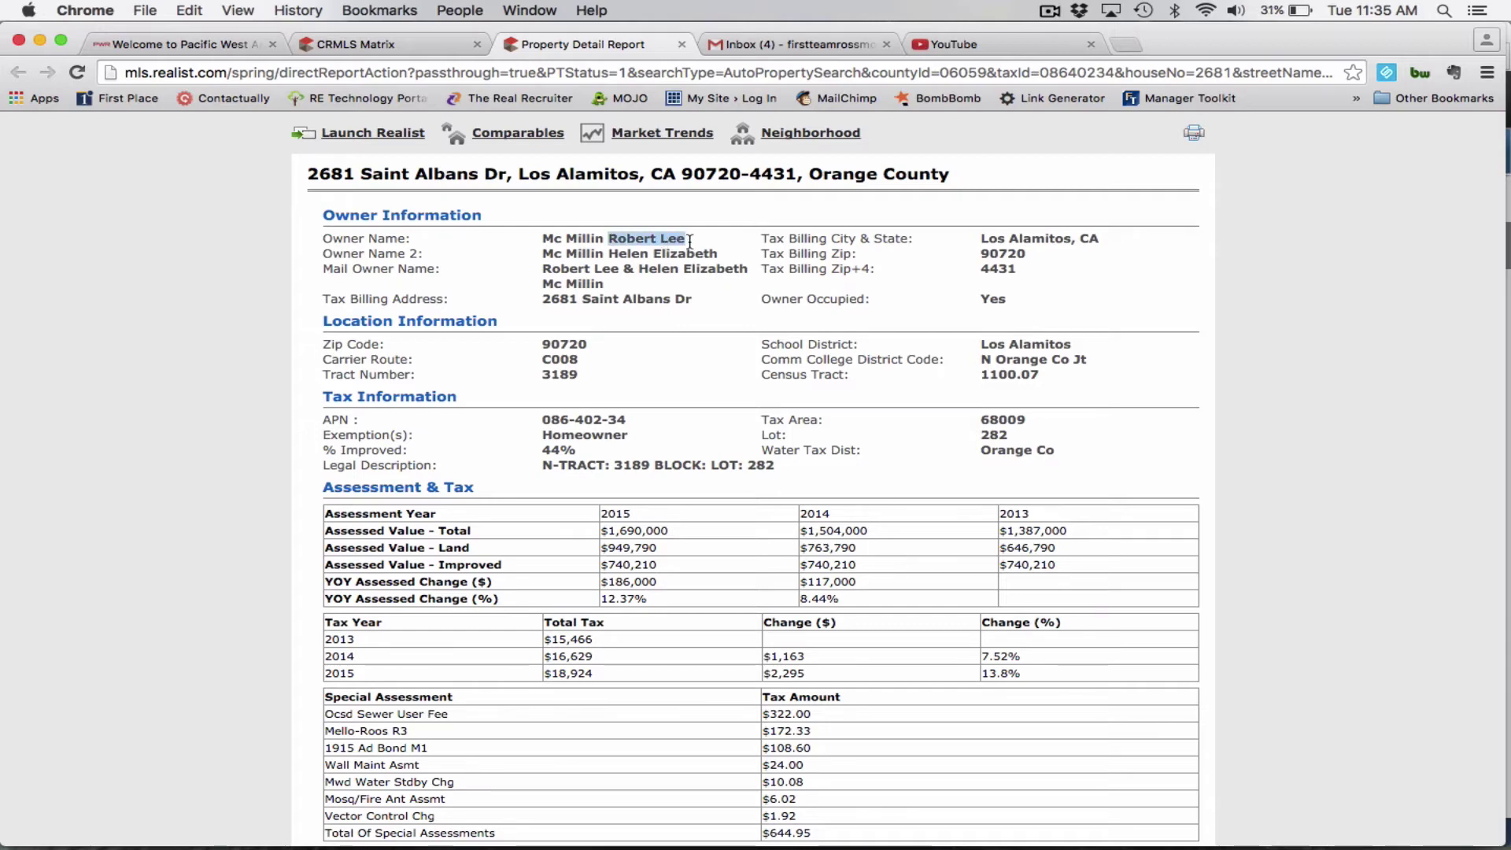
key(ctrl+Up)
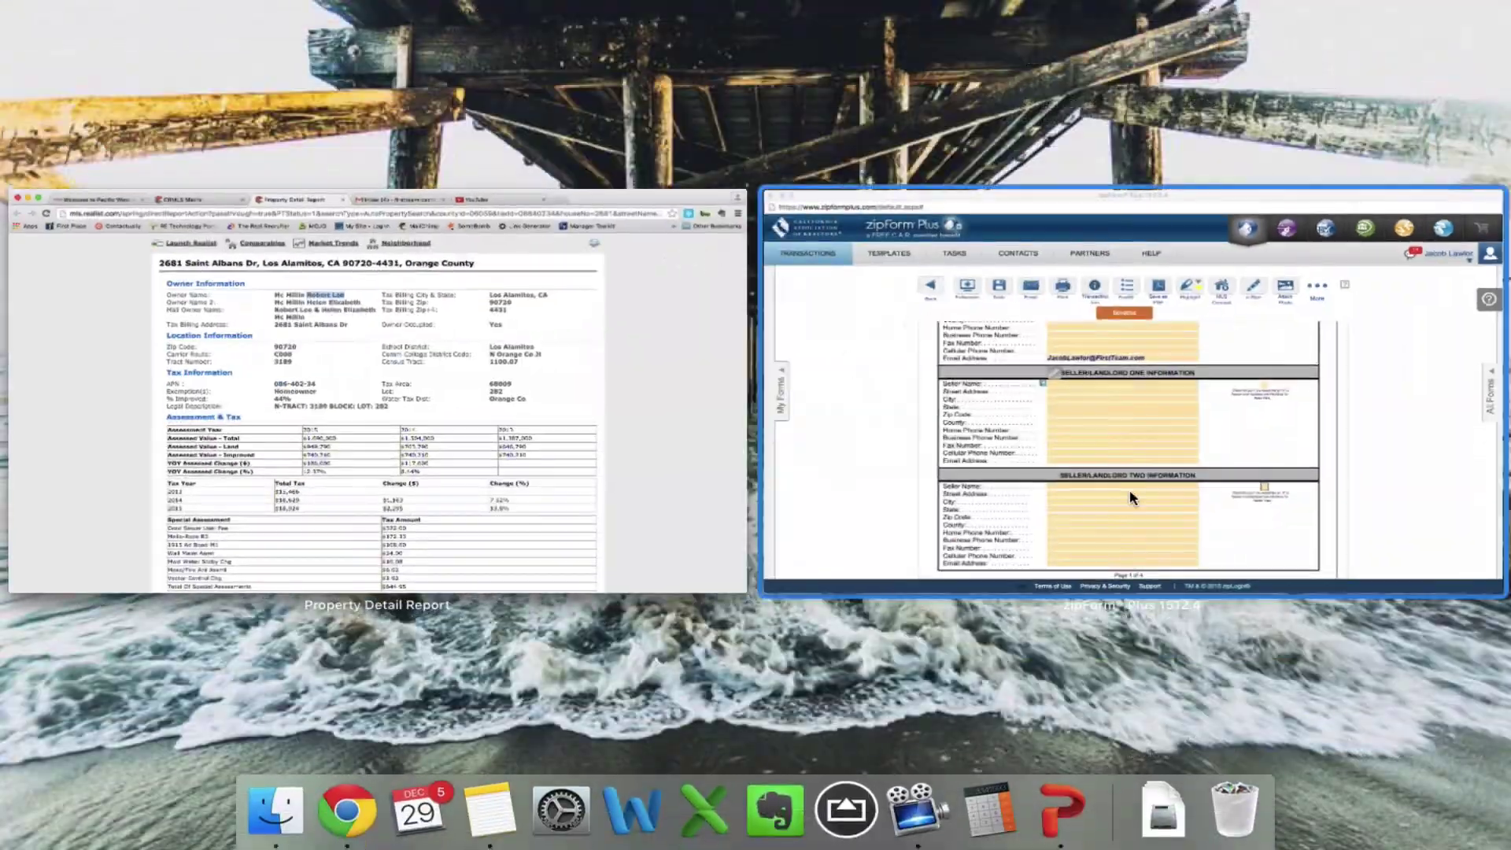
click(1130, 496)
key(super+v)
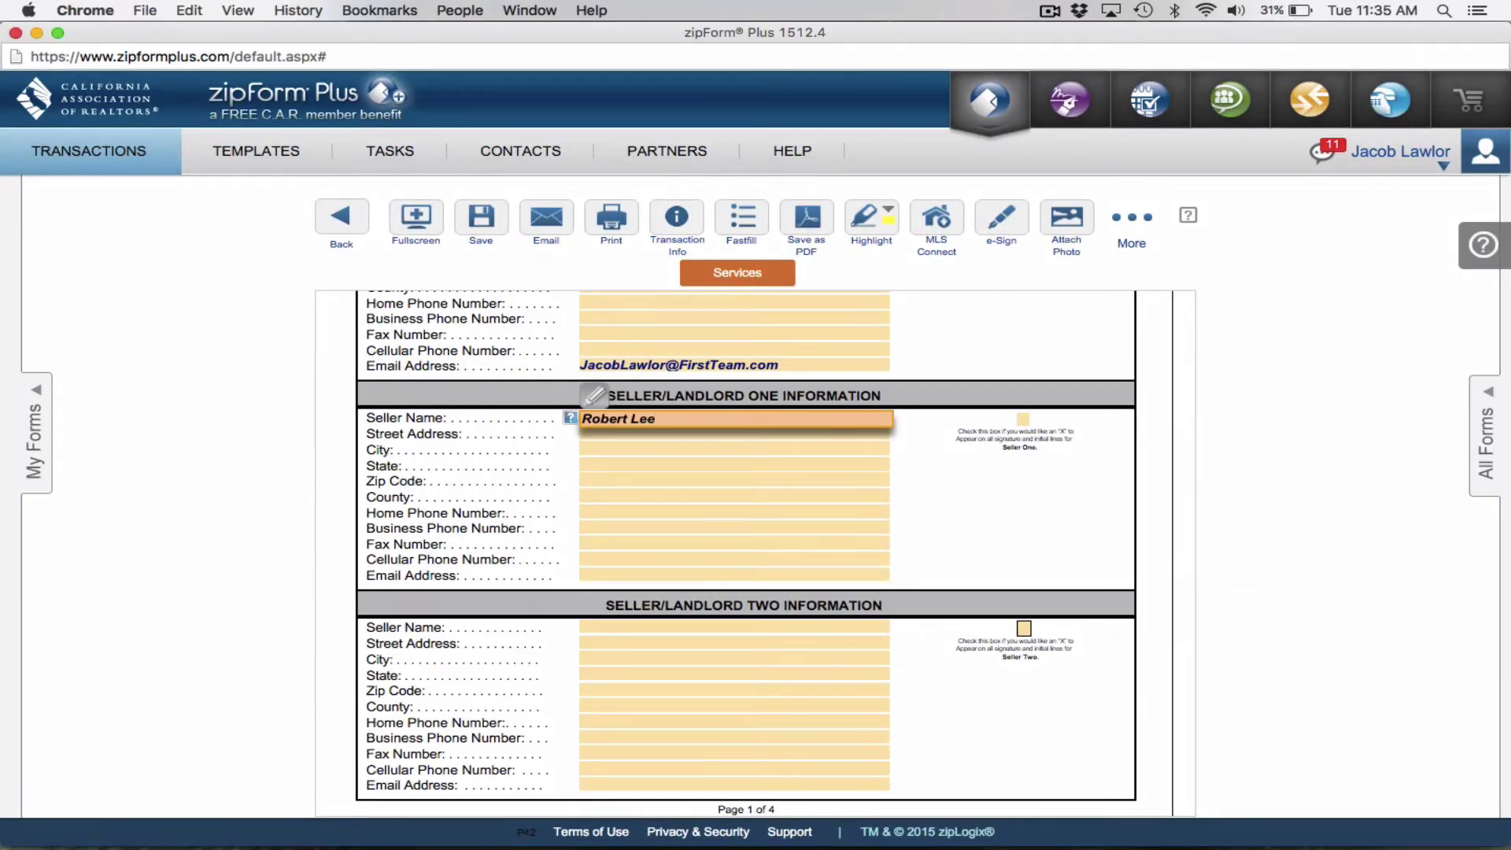
key(ctrl+Up)
click(469, 368)
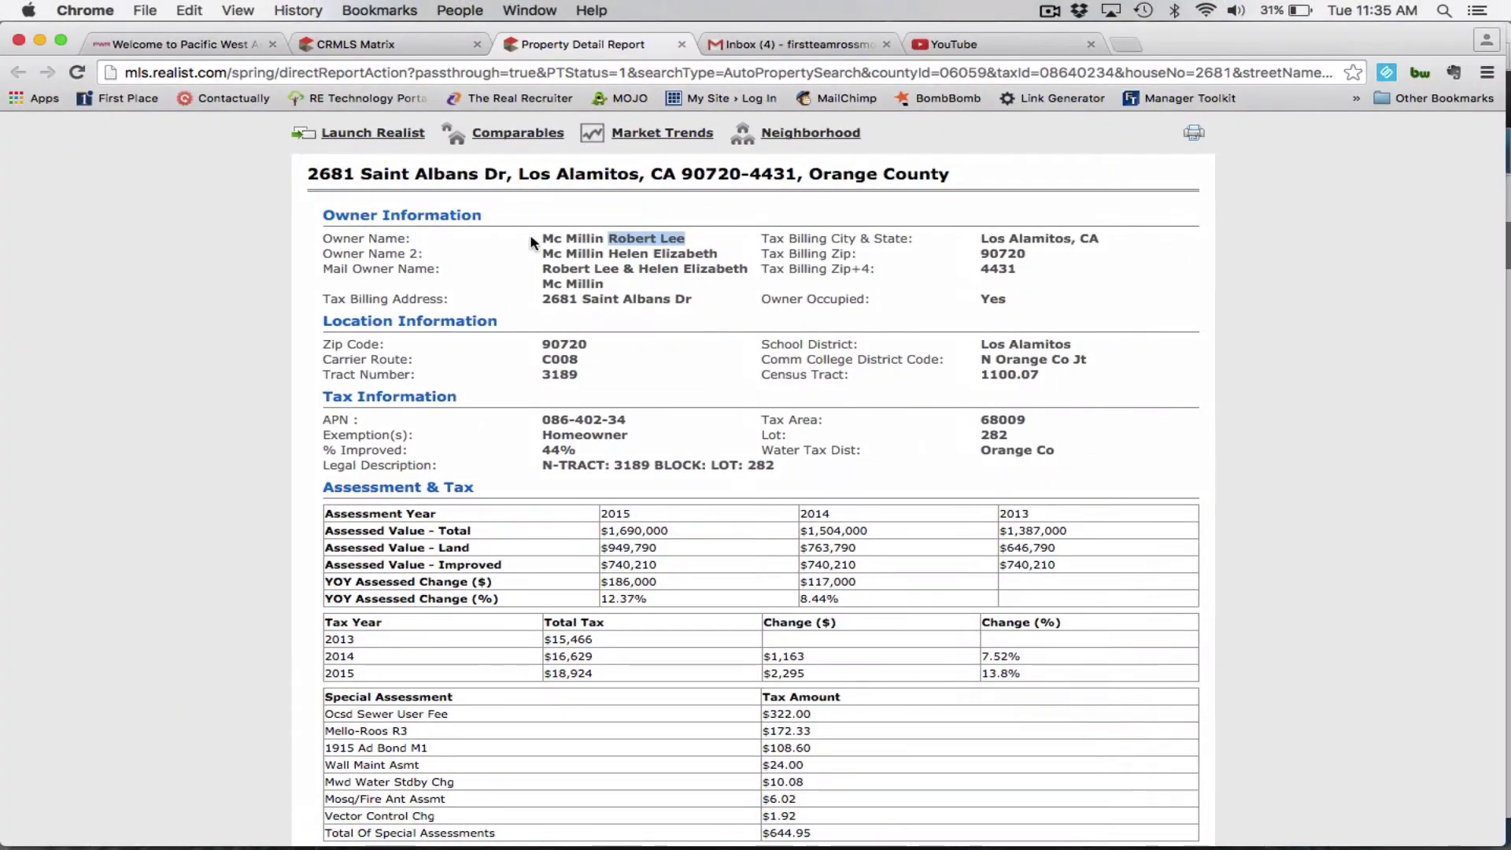
drag(541, 240, 606, 240)
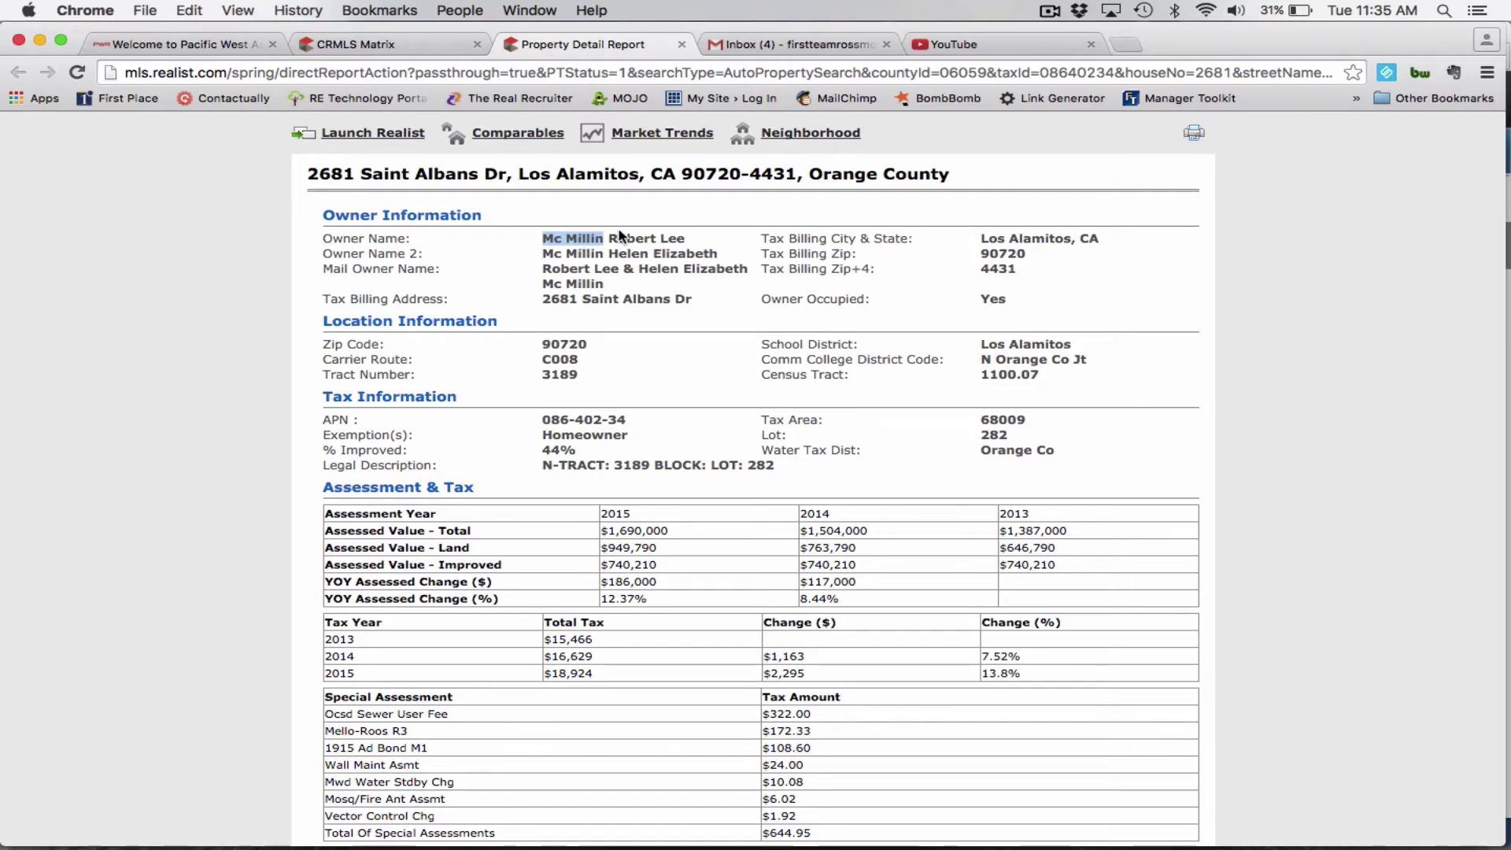
key(super+c)
key(ctrl+Up)
click(803, 315)
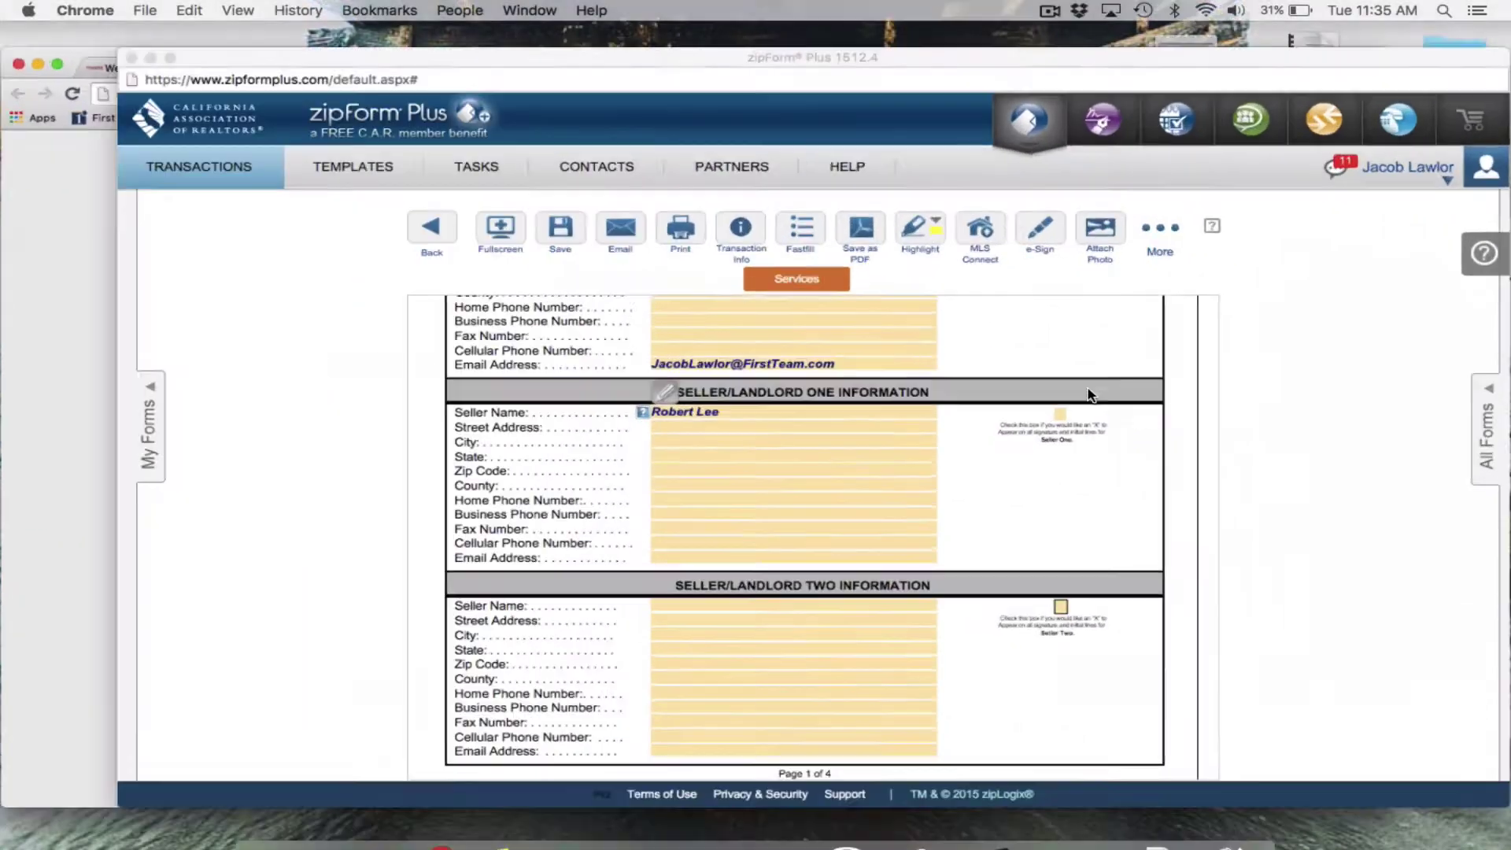
key(super+v)
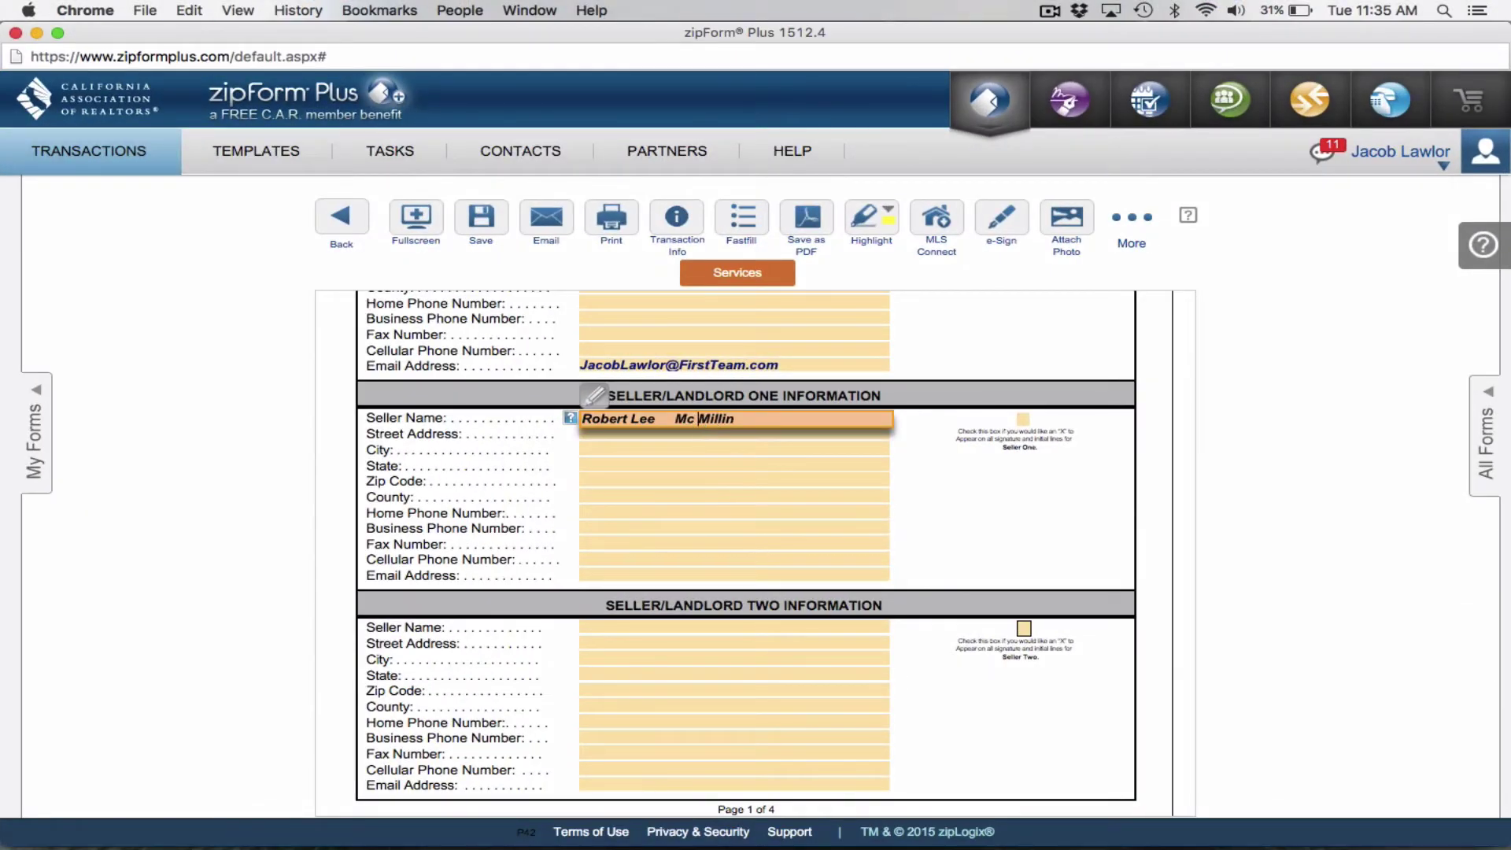
key(BackSpace)
key(BackSpace)
key(BackSpace)
key(BackSpace)
Copy the second owner's names into Seller Two's name, removing the space in the surname.
key(ctrl+Down)
click(418, 395)
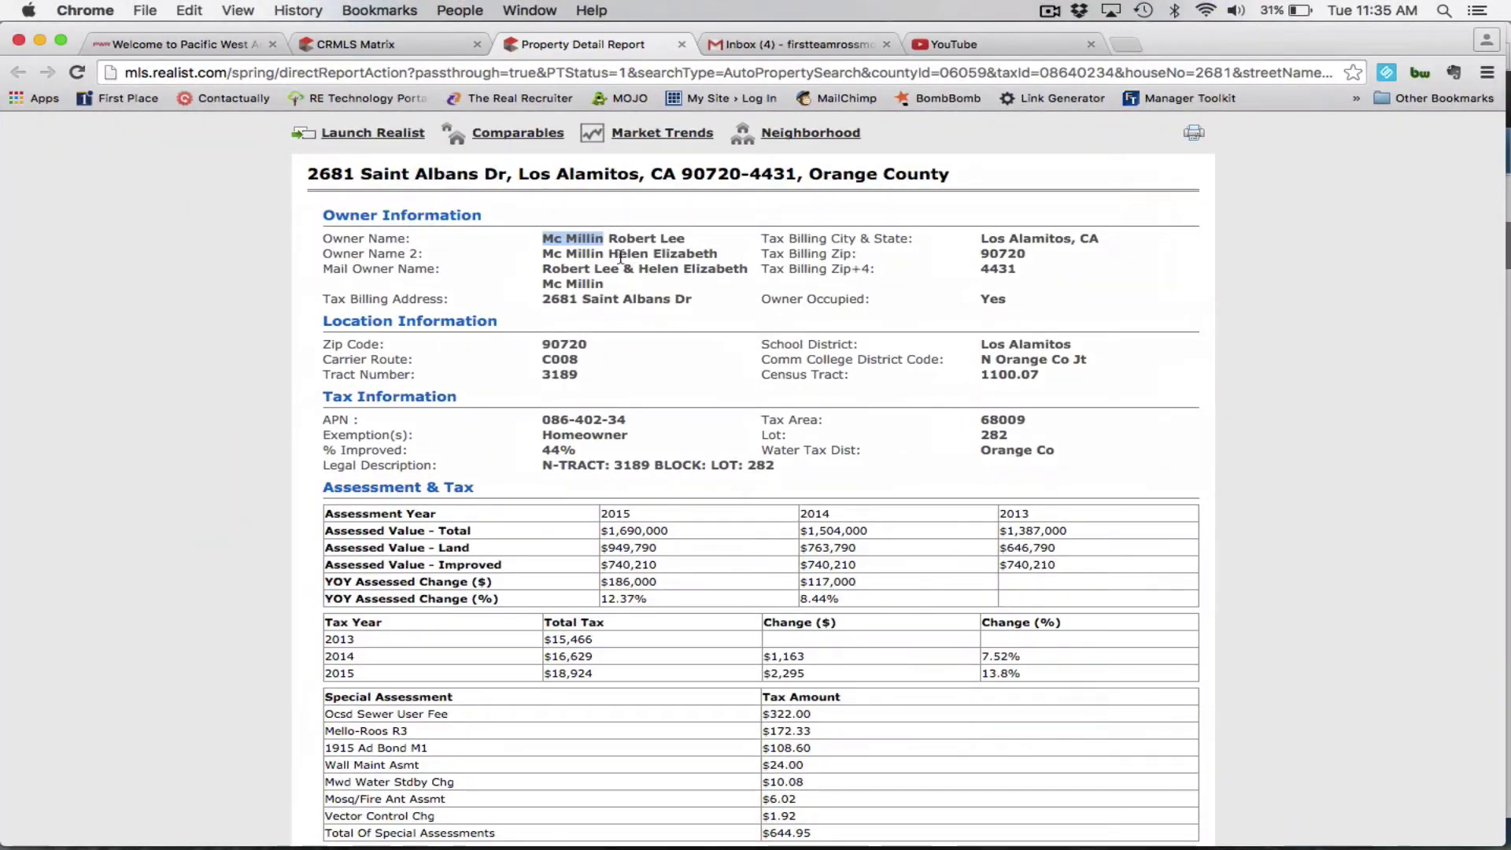
drag(610, 253, 716, 253)
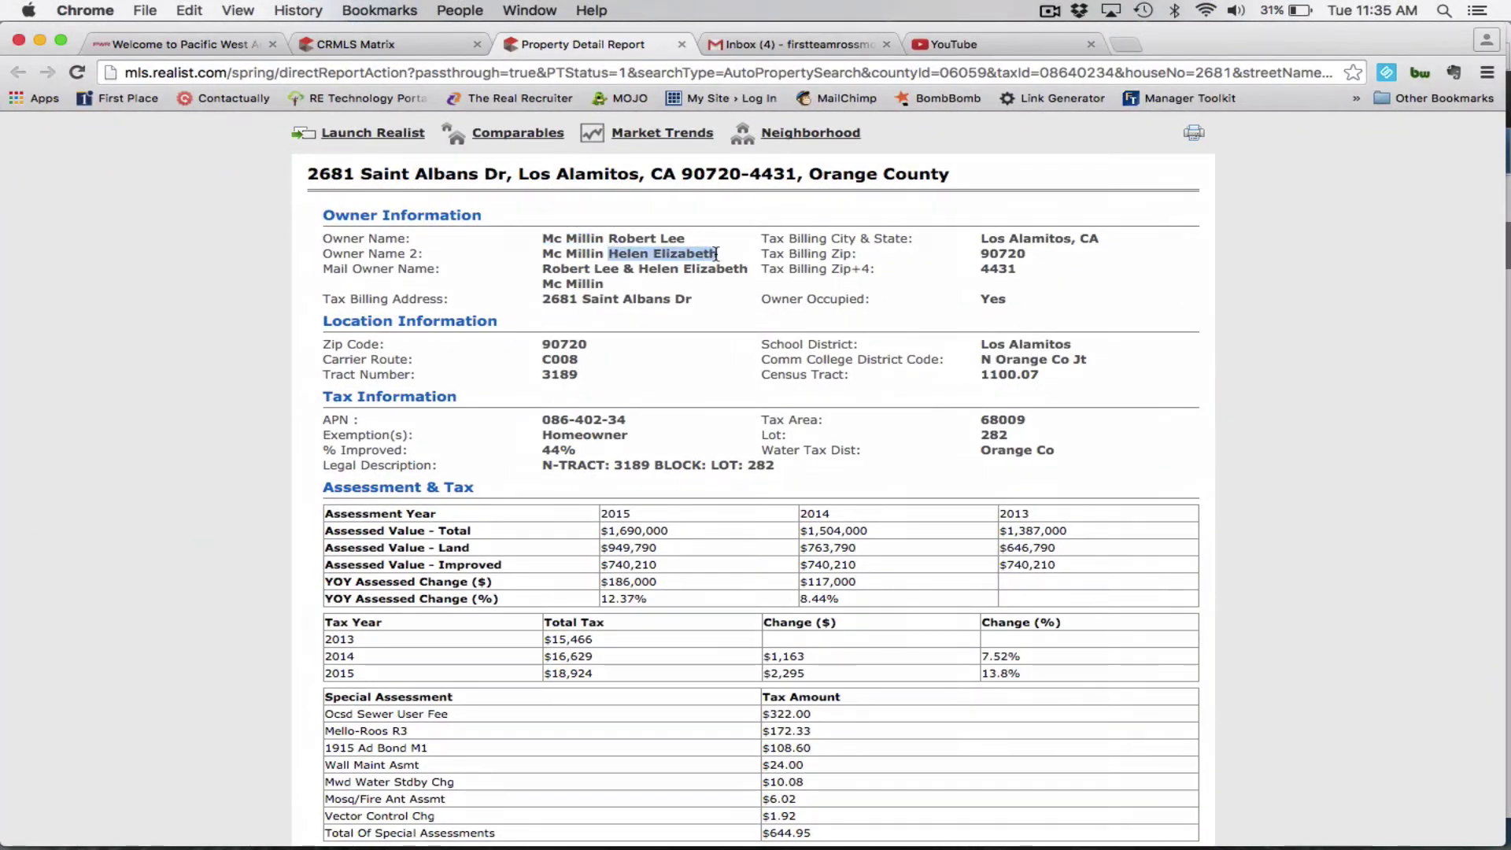
key(super+c)
key(ctrl+Down)
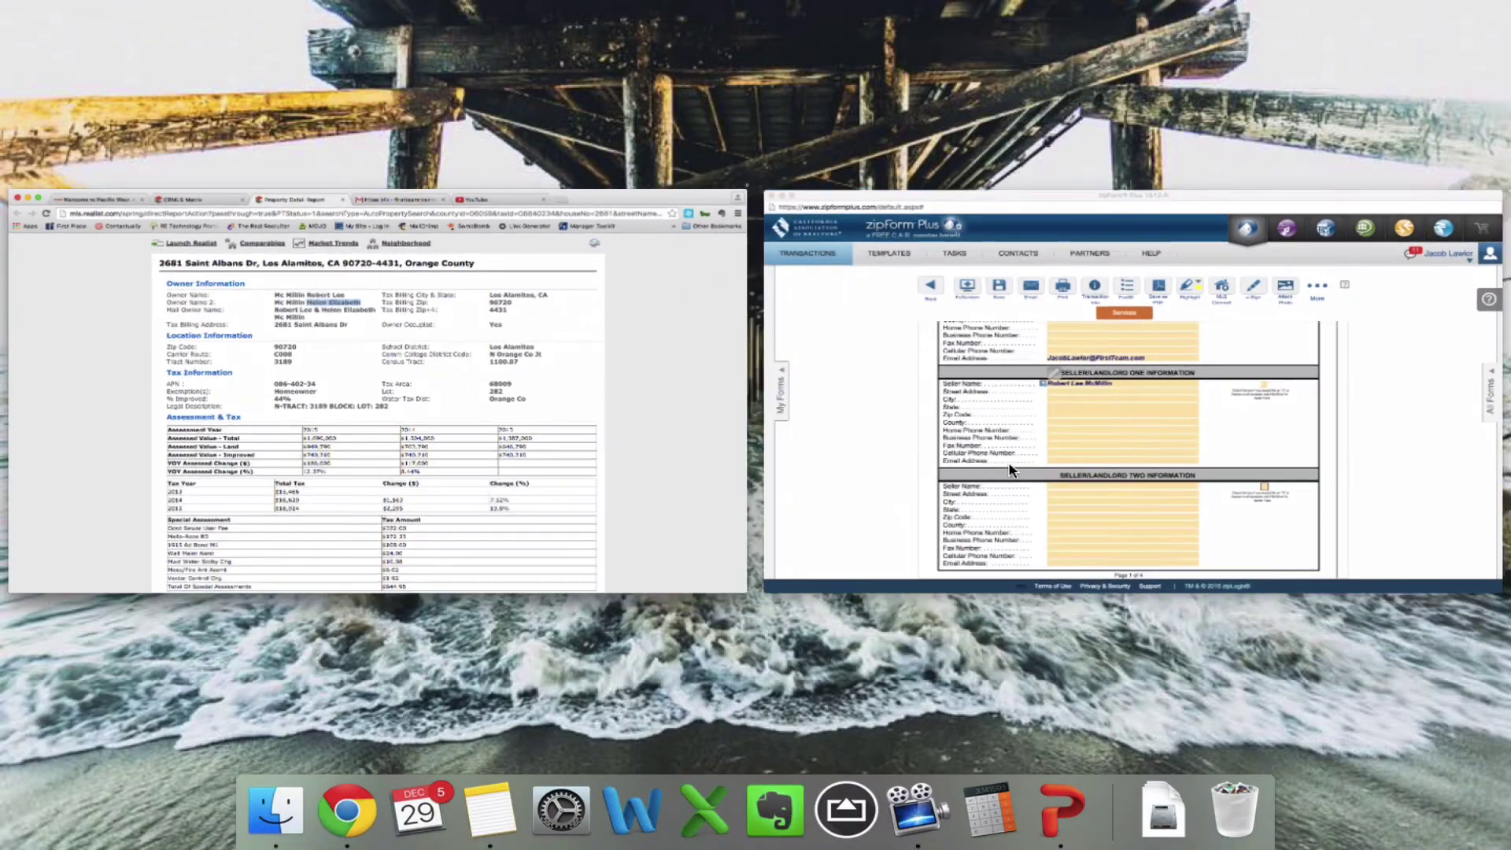
click(1101, 409)
click(647, 629)
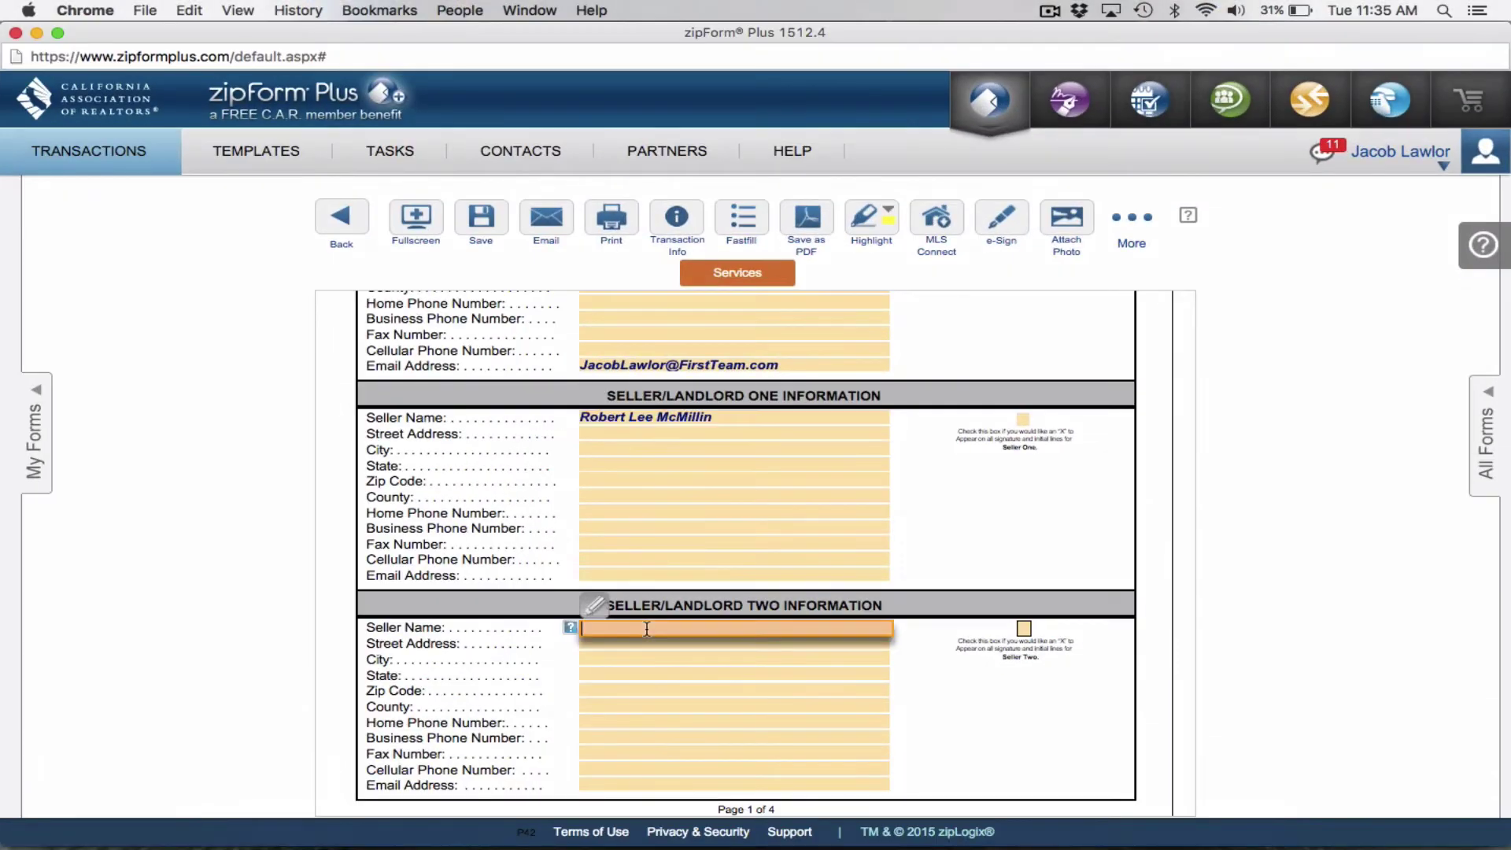
key(super+v)
key(ctrl+Down)
click(441, 413)
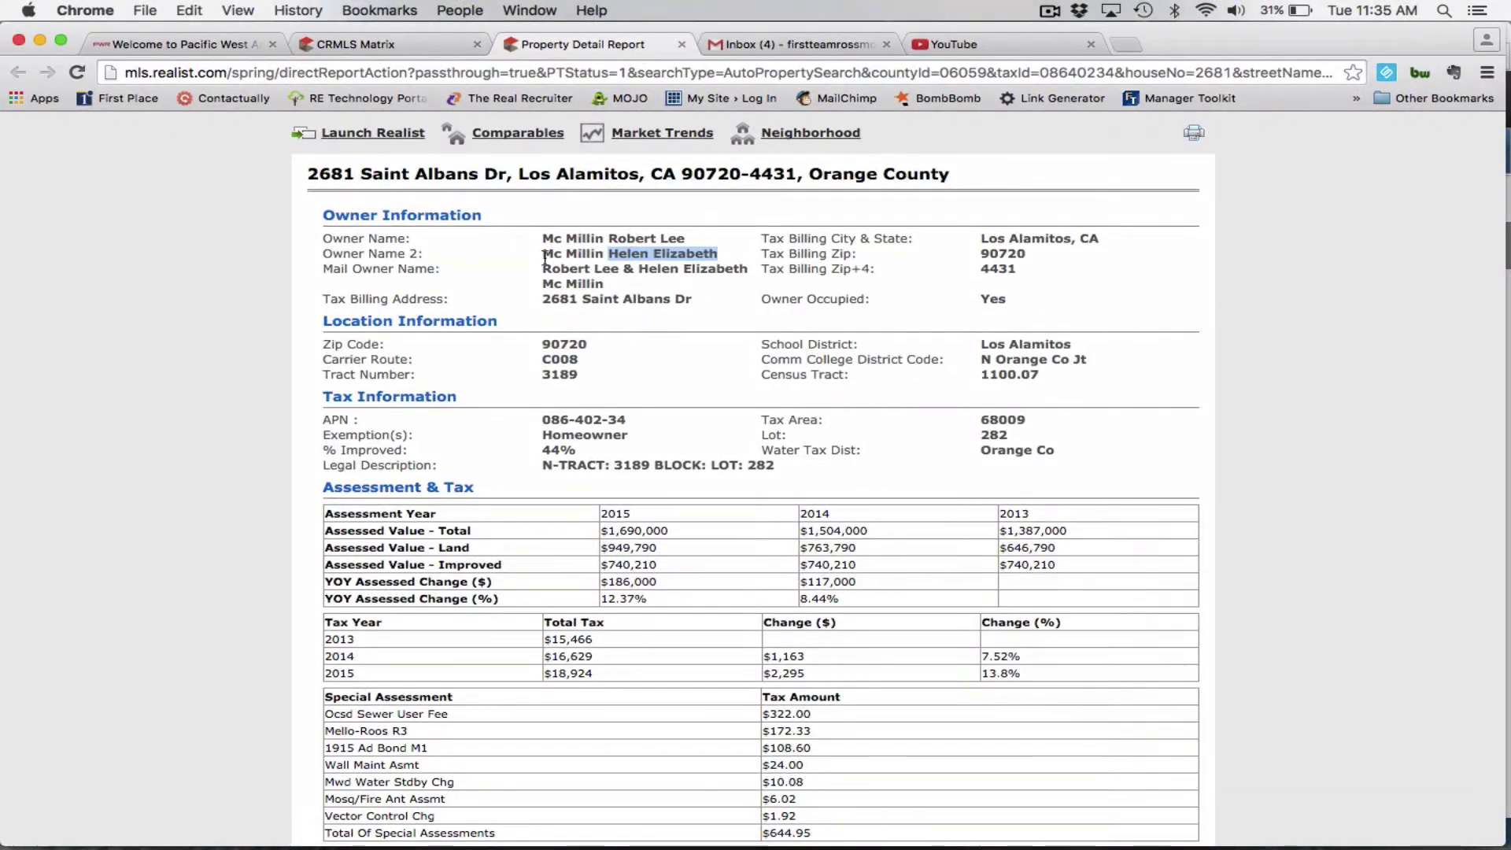
drag(545, 254, 602, 256)
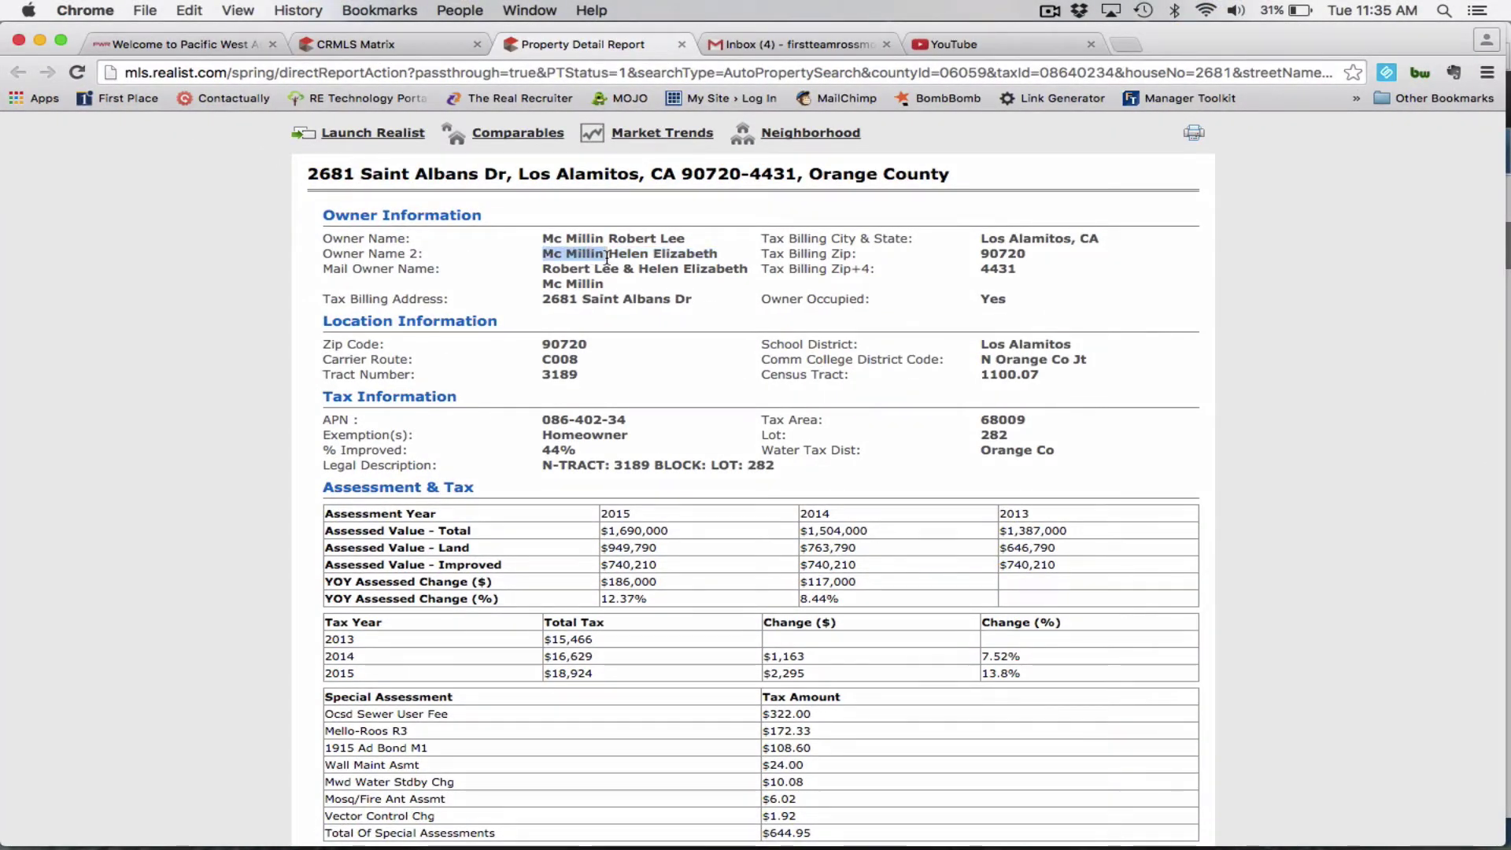
key(super+c)
key(ctrl+Down)
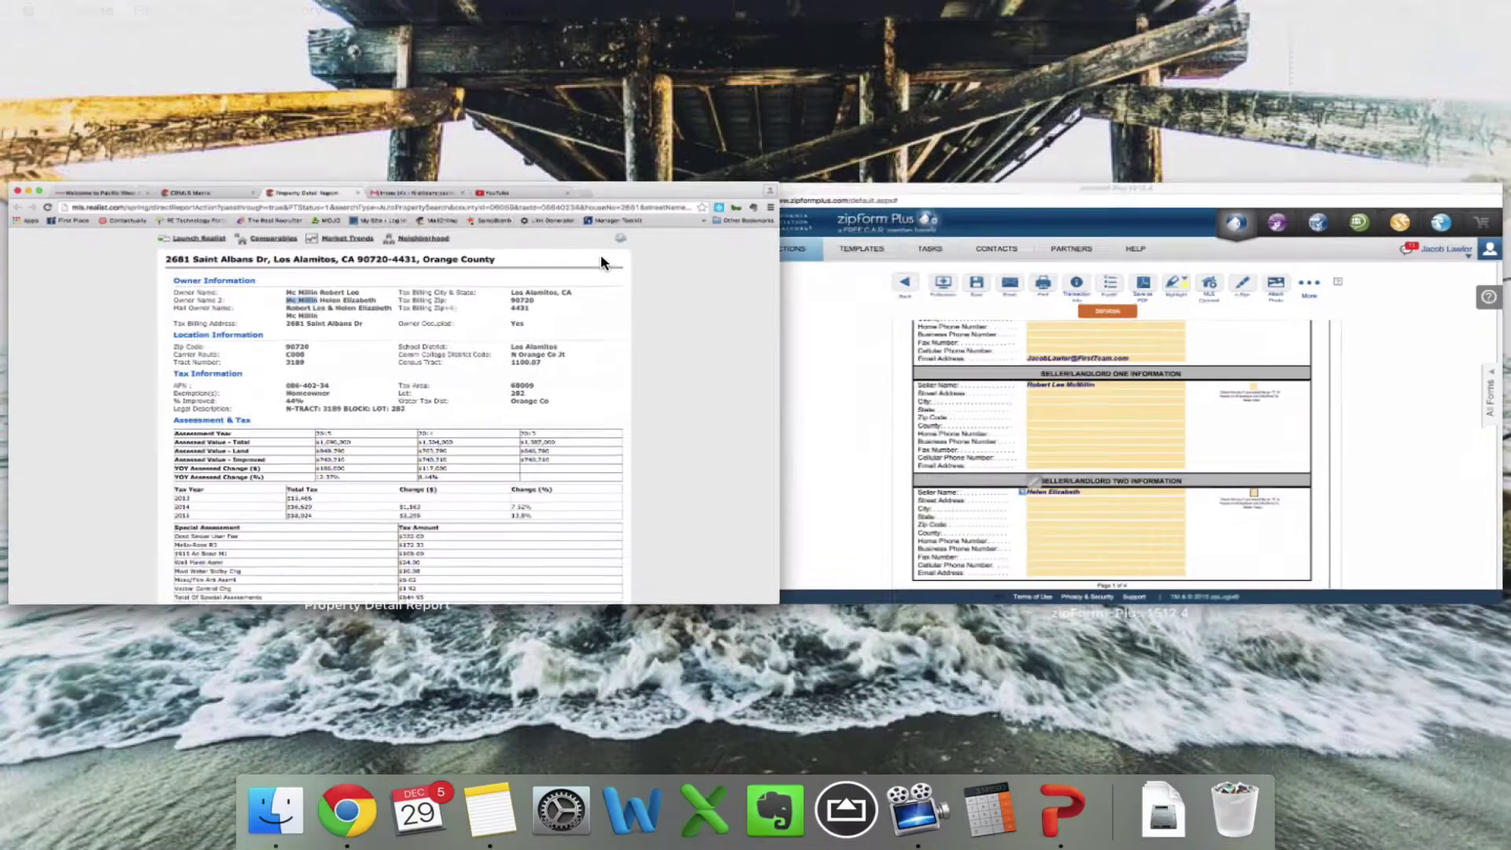
click(1012, 513)
key(super+v)
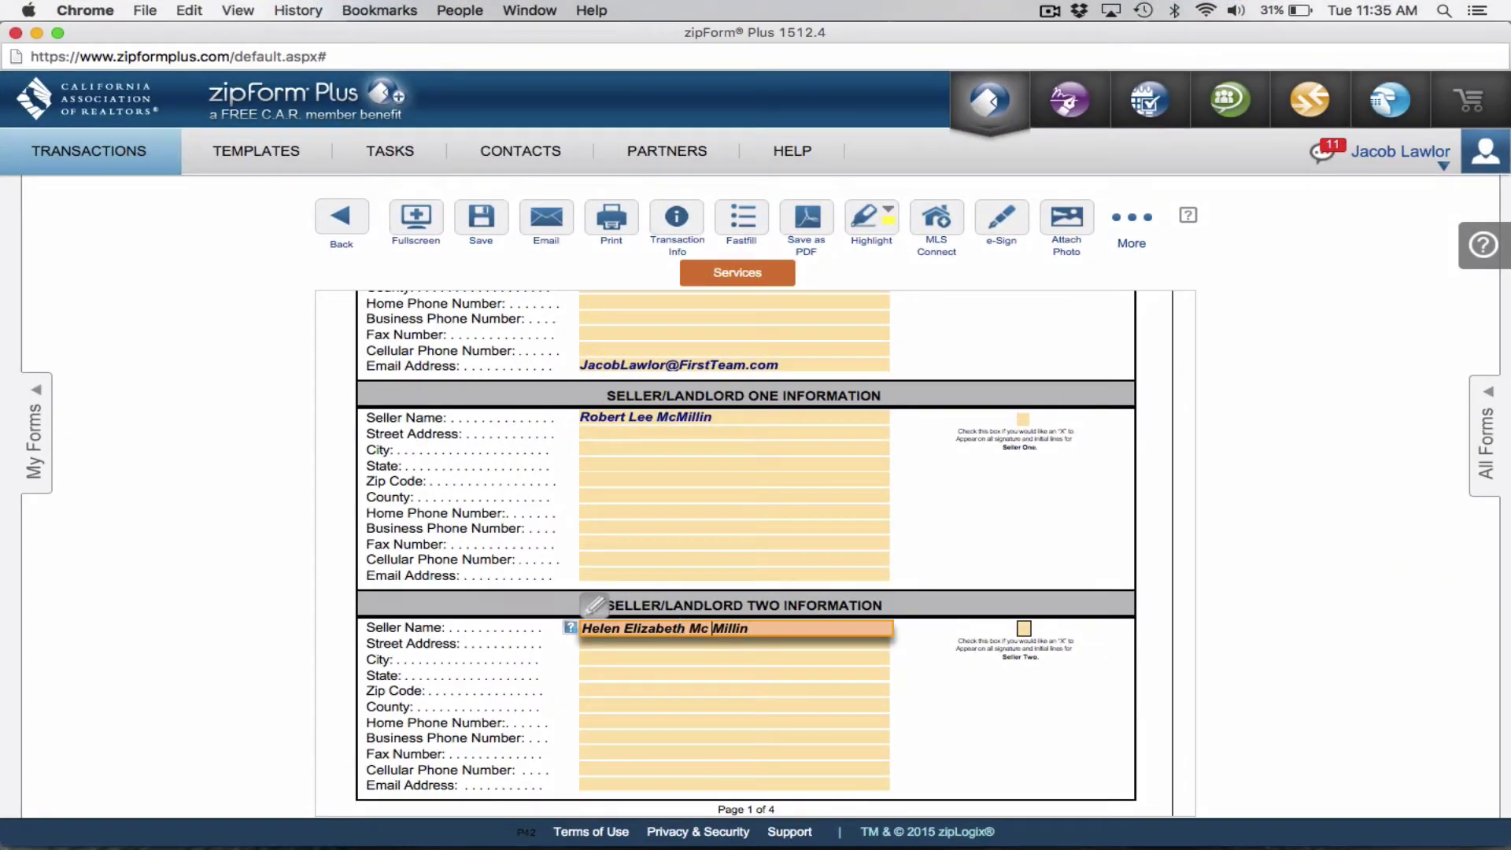
click(712, 628)
key(BackSpace)
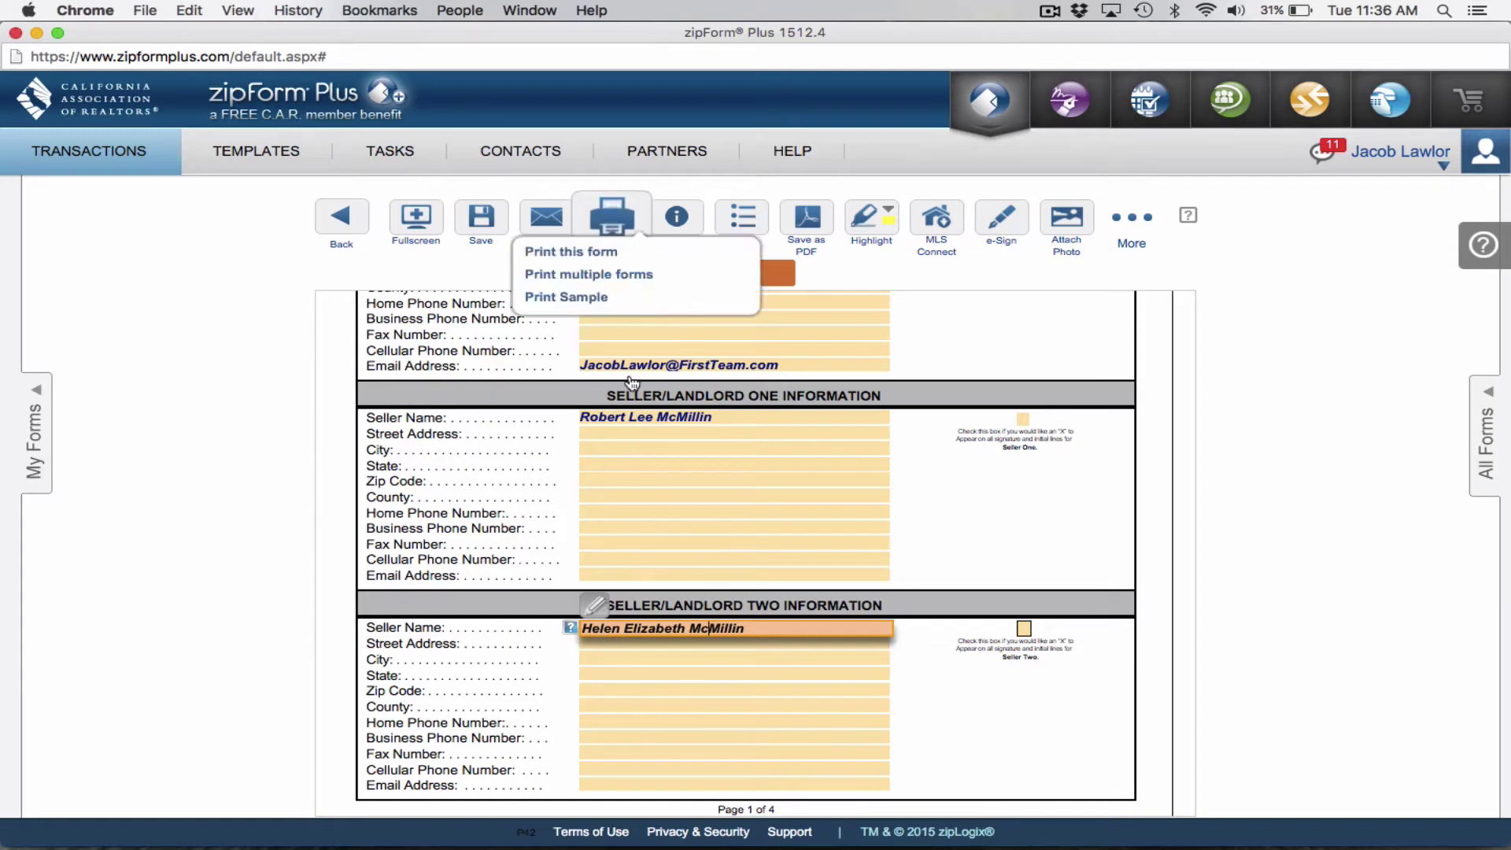
Delete the stray trailing 0 from the listing broker's telephone number and save the forms.
click(942, 520)
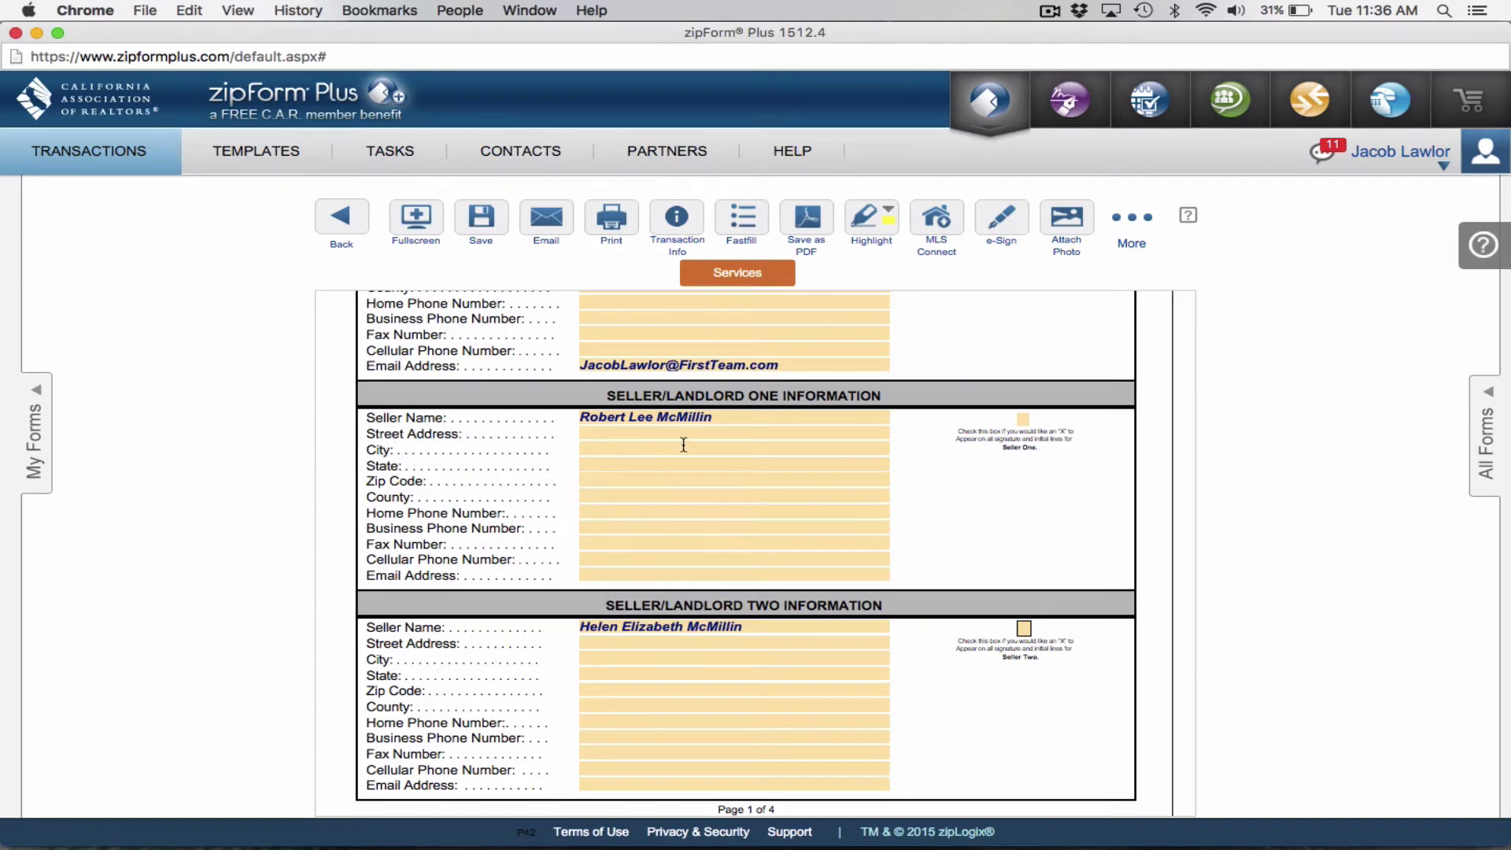
scroll(683, 445, down, 10)
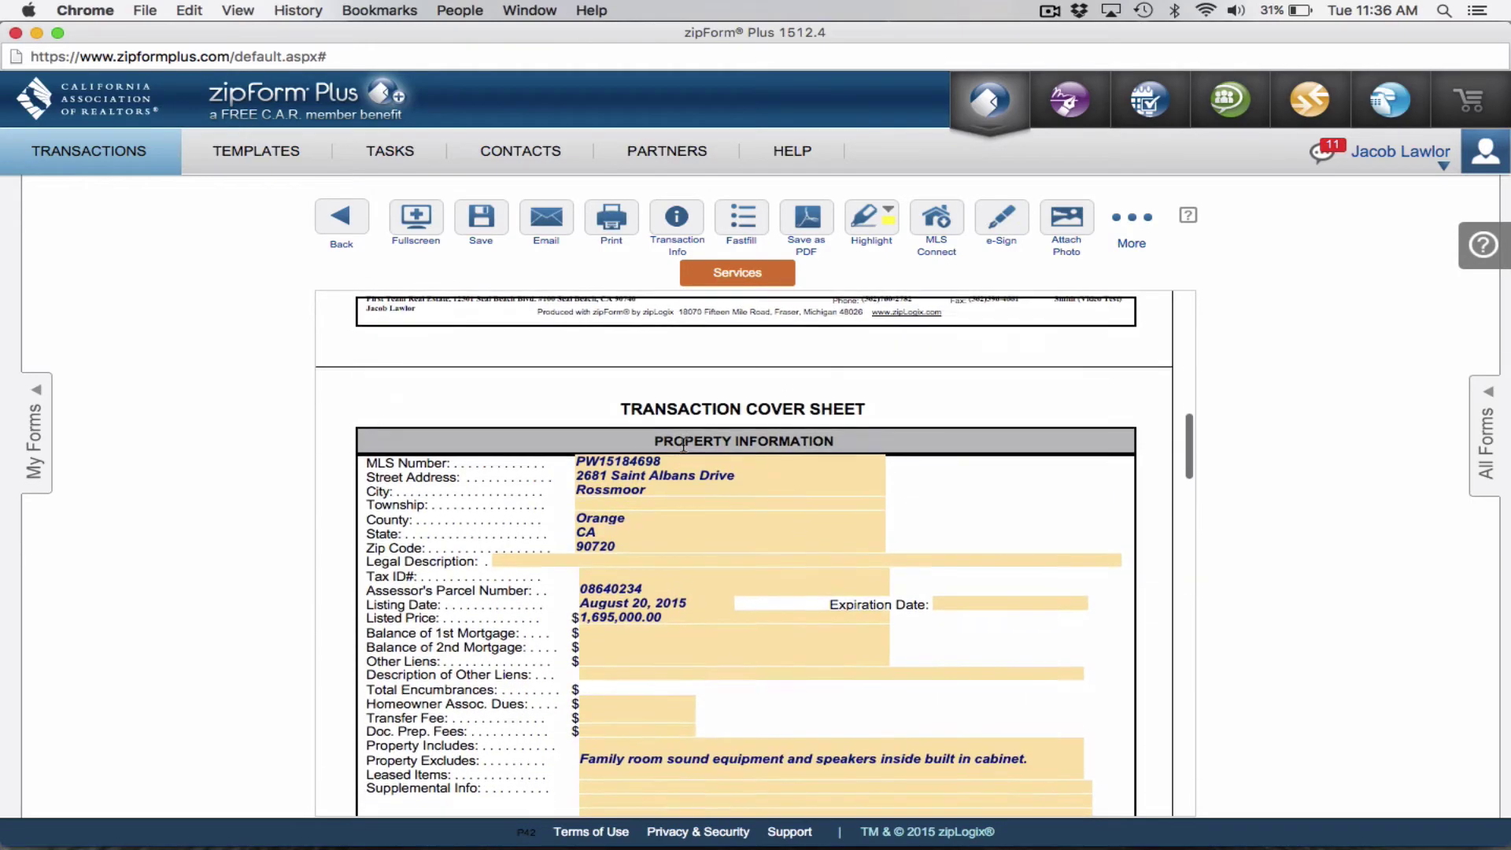
scroll(683, 446, down, 8)
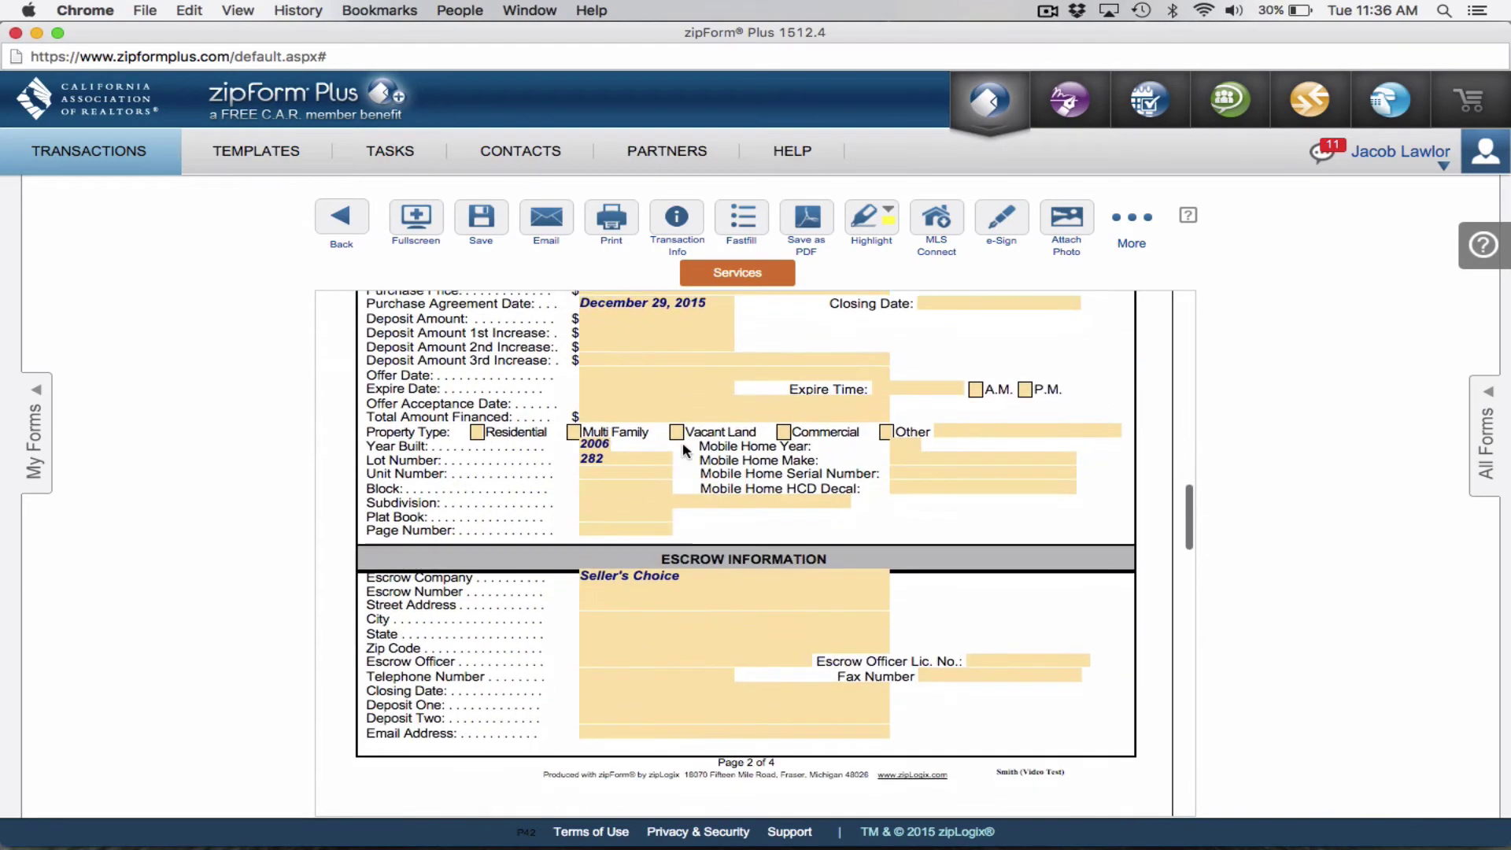
scroll(682, 449, down, 8)
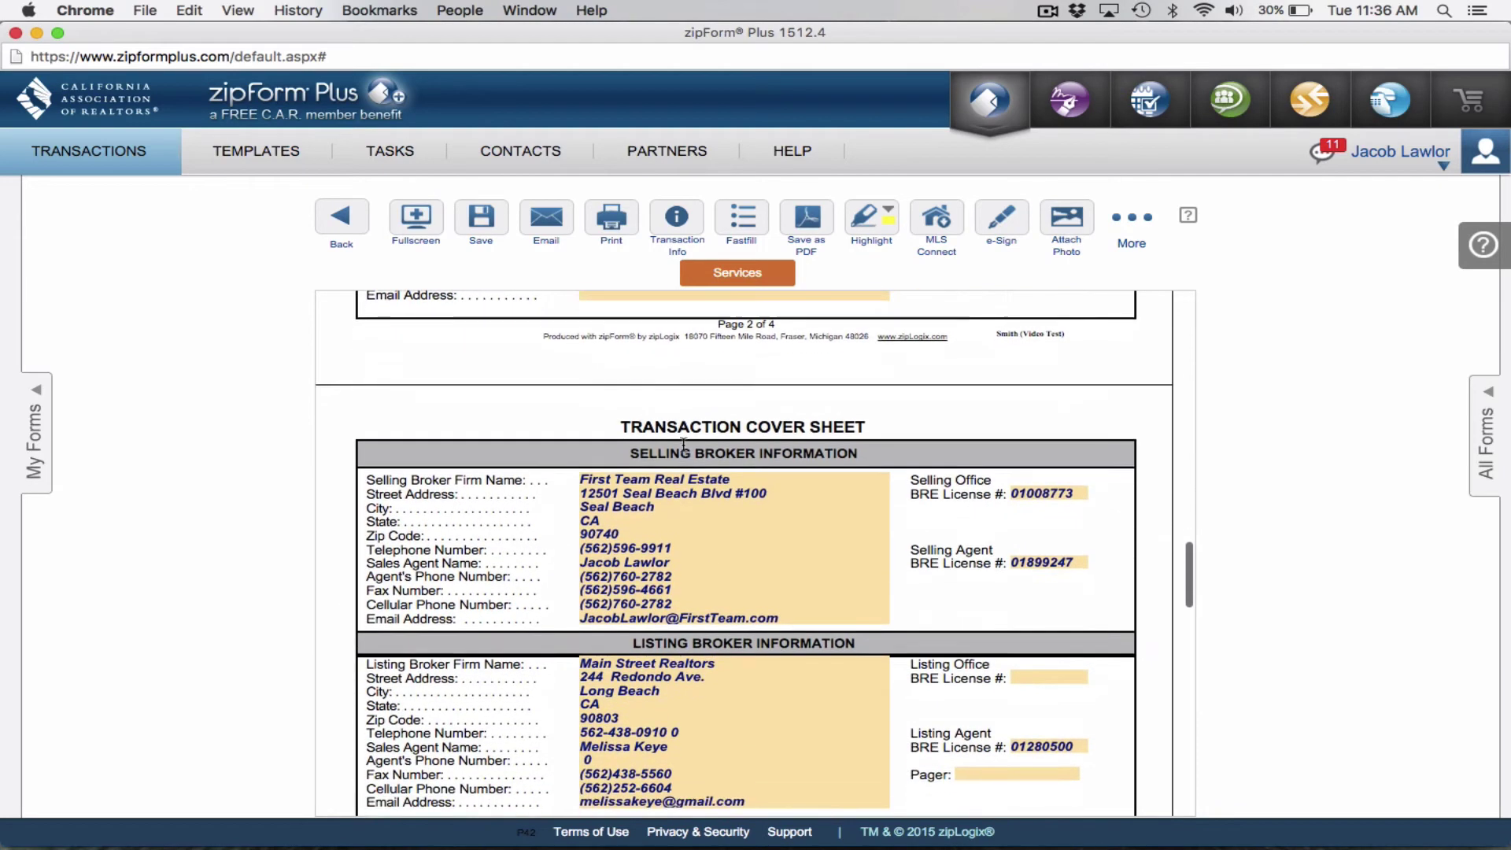
scroll(683, 445, down, 2)
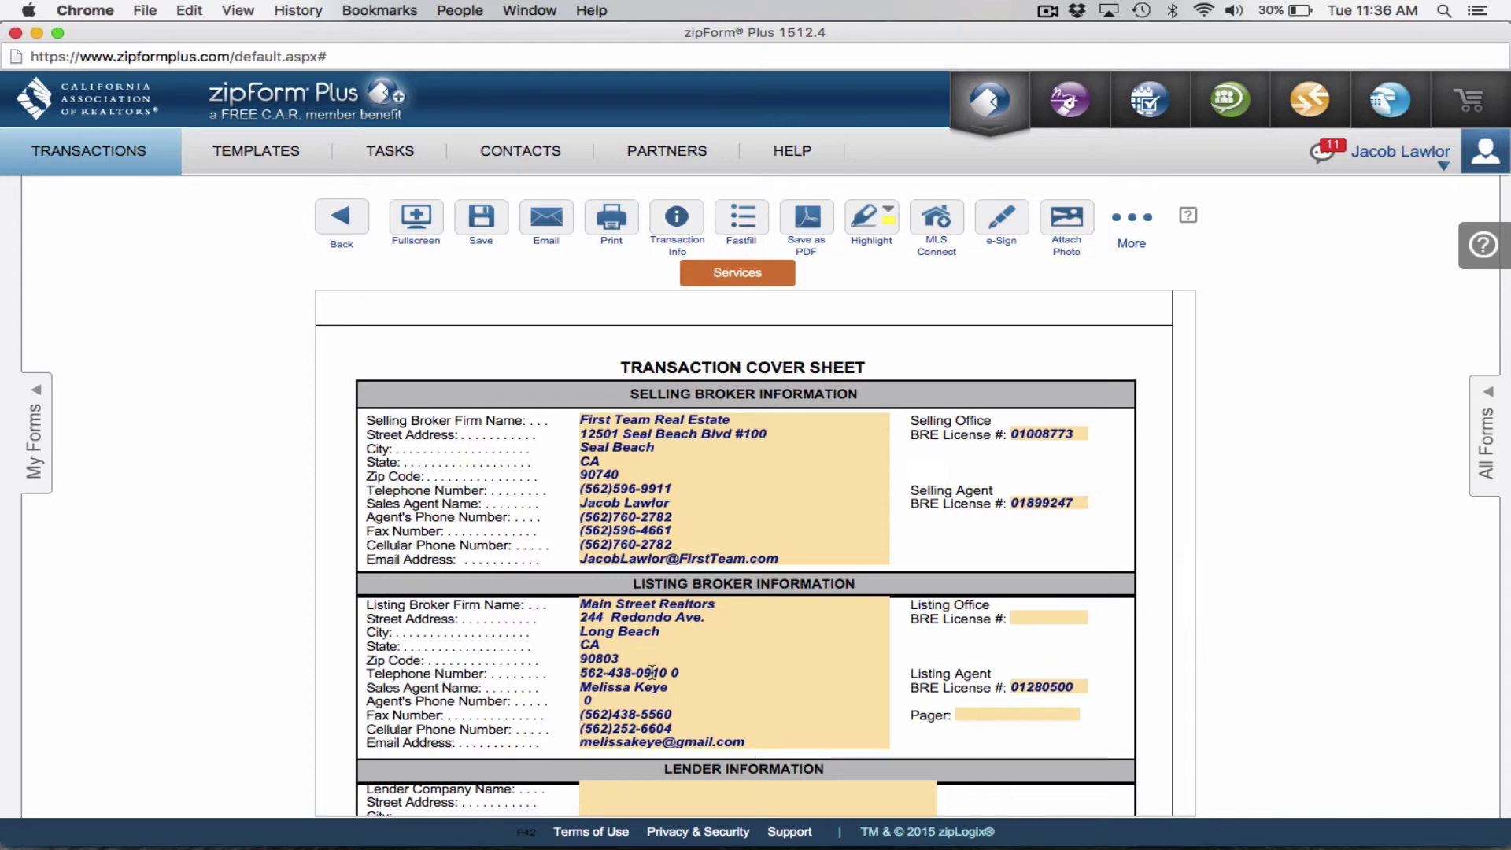
click(683, 669)
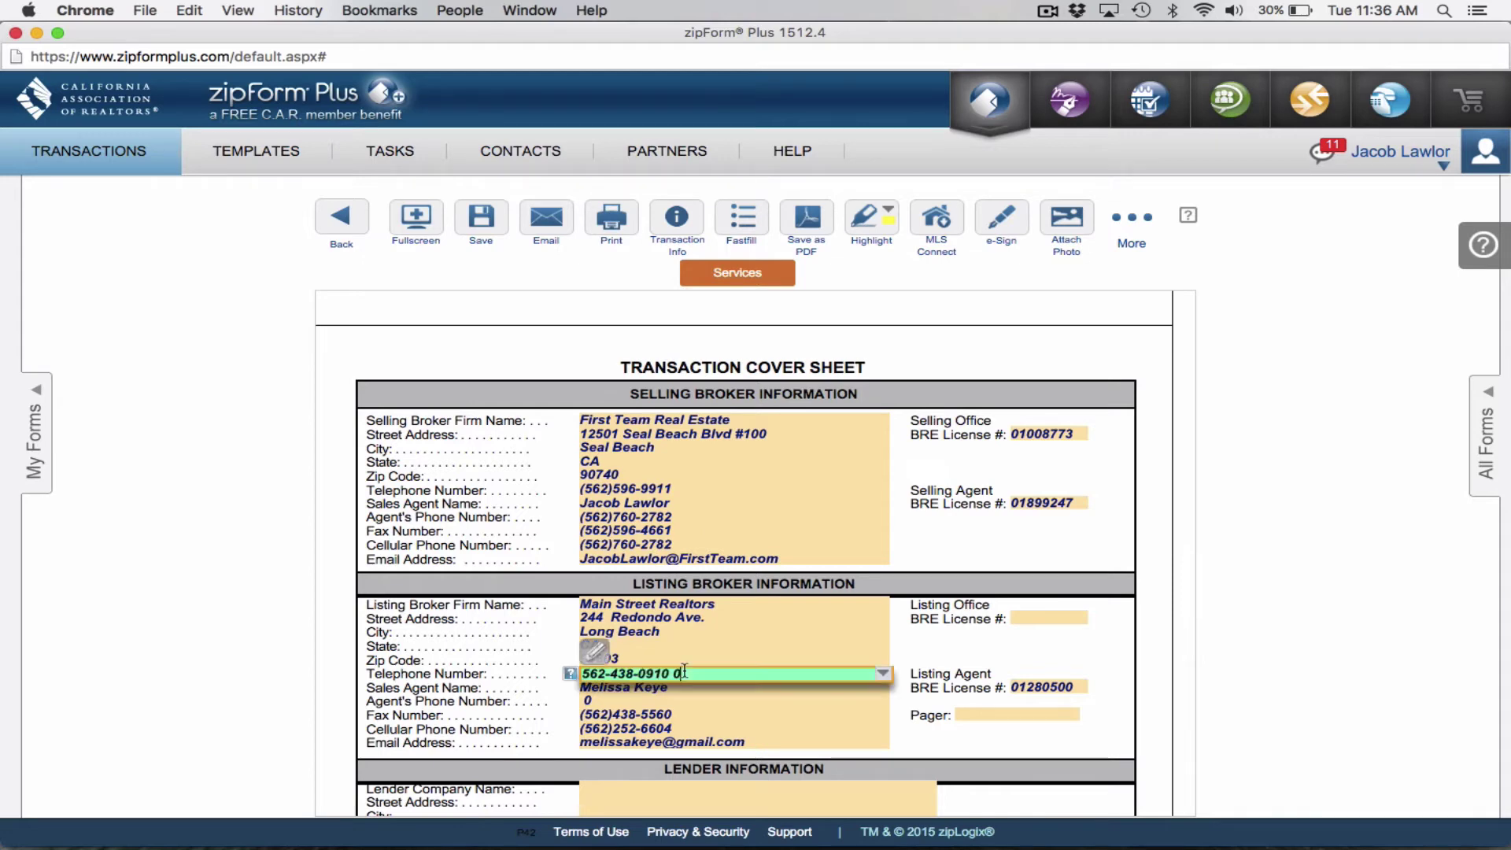
key(BackSpace)
click(603, 702)
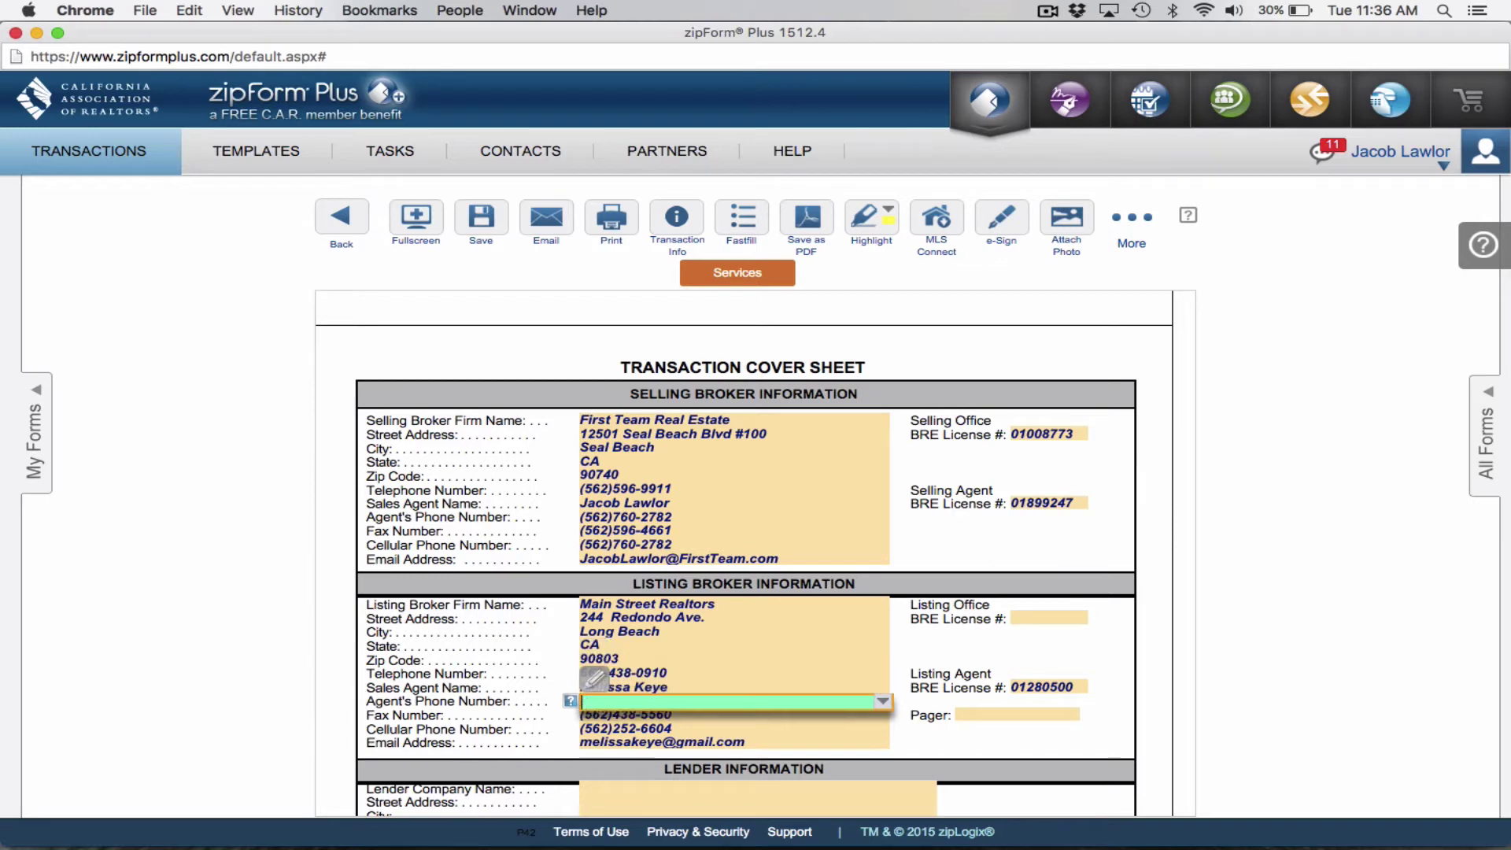
click(747, 660)
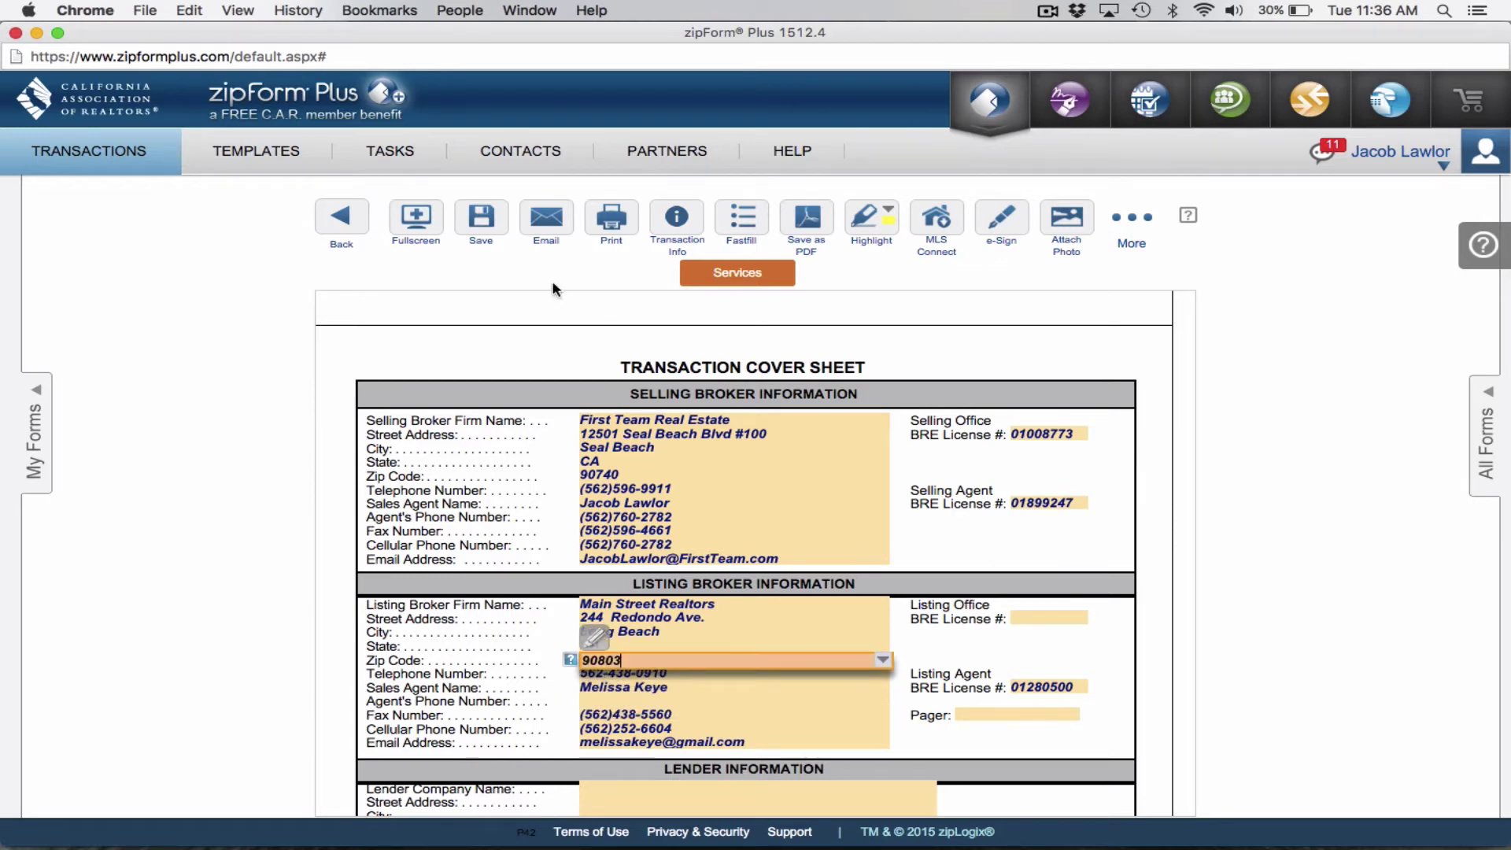
click(475, 223)
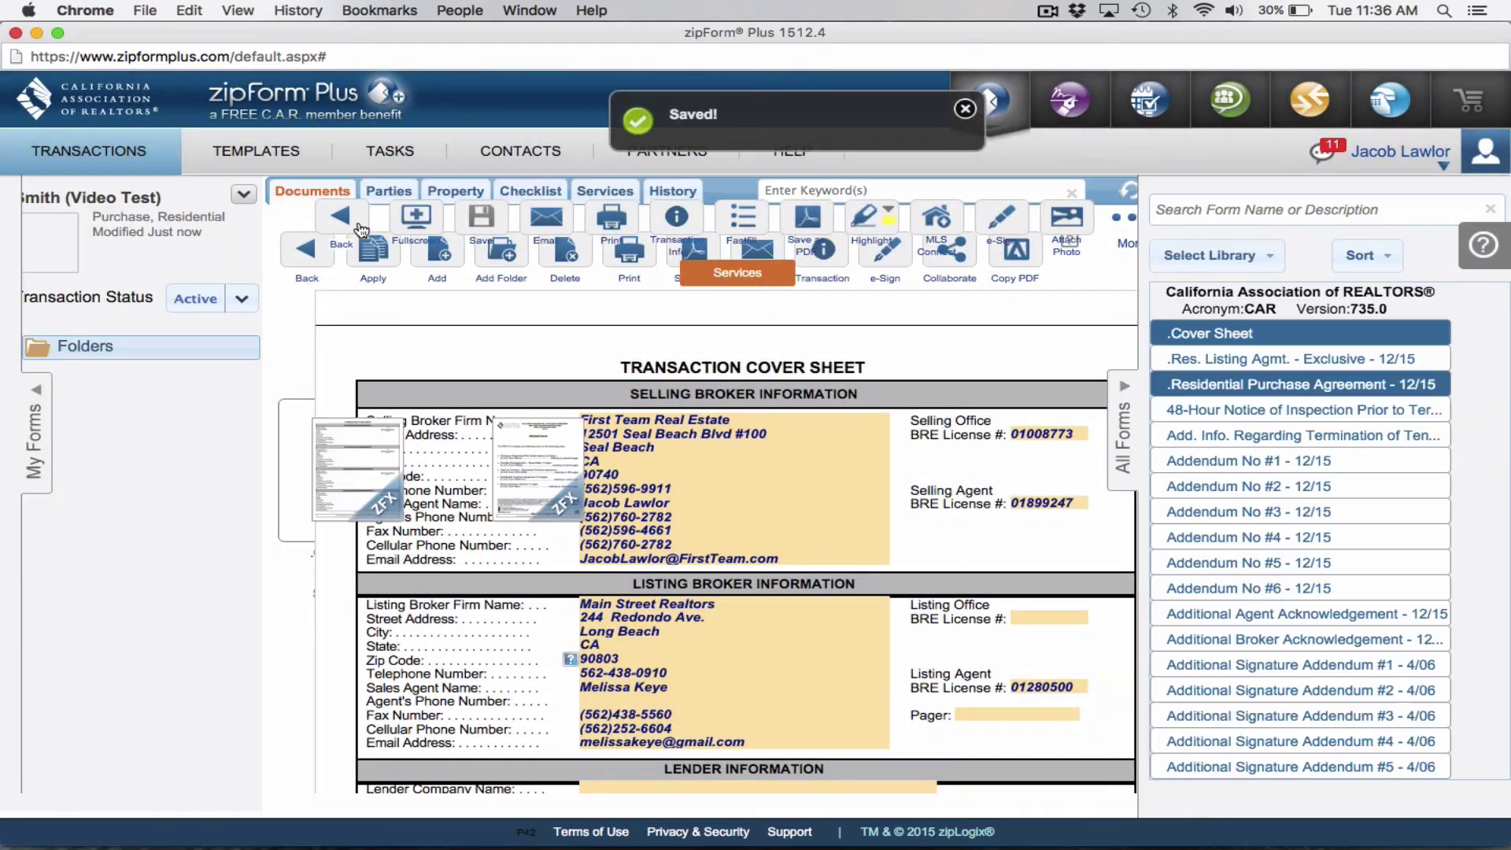
Reopen the Residential Purchase Agreement and scroll down to page 1's Offer section.
double_click(521, 556)
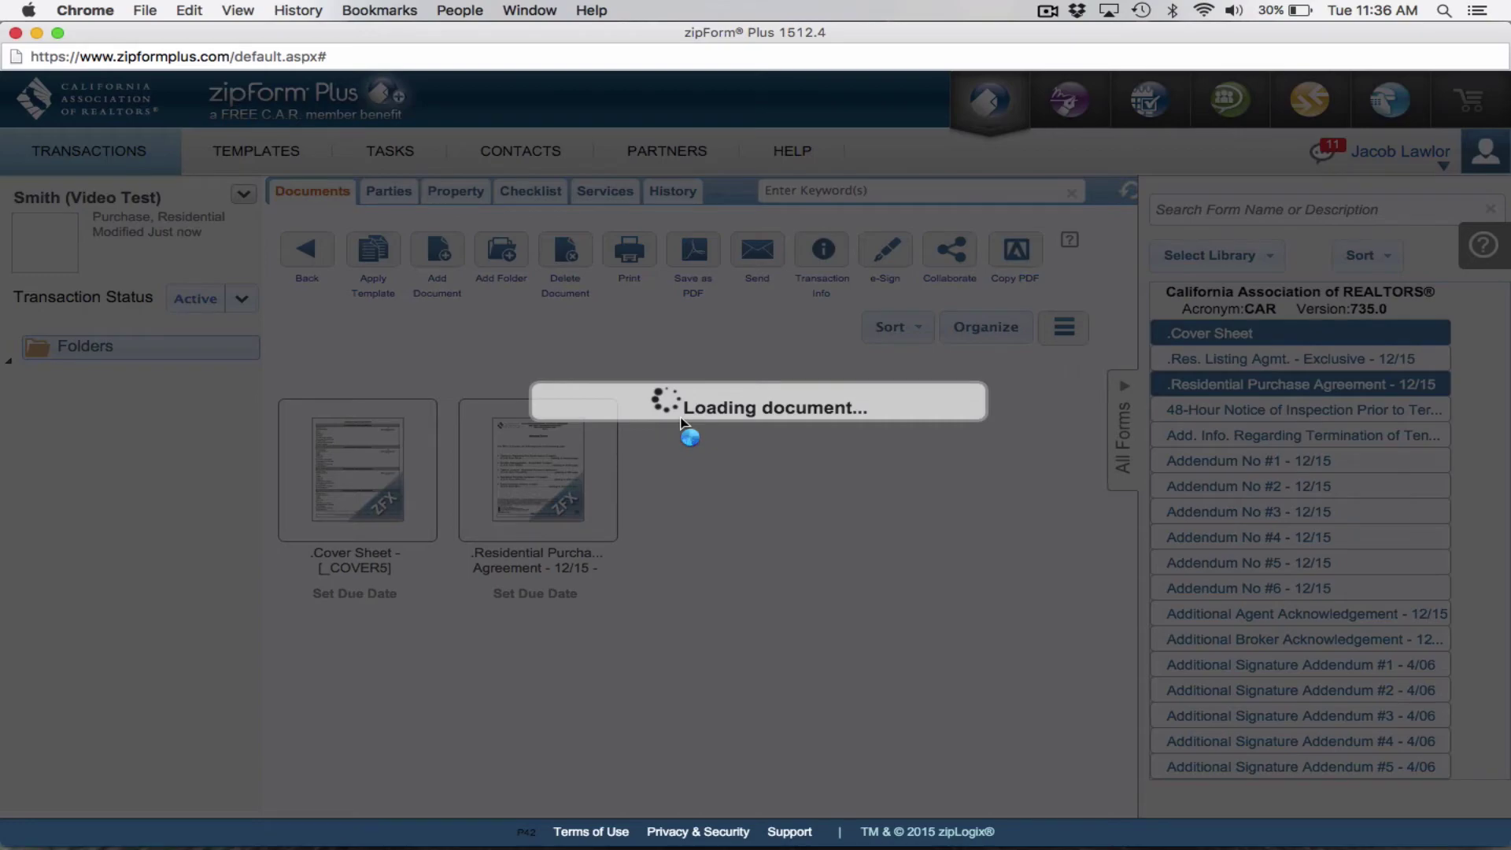
scroll(682, 417, down, 15)
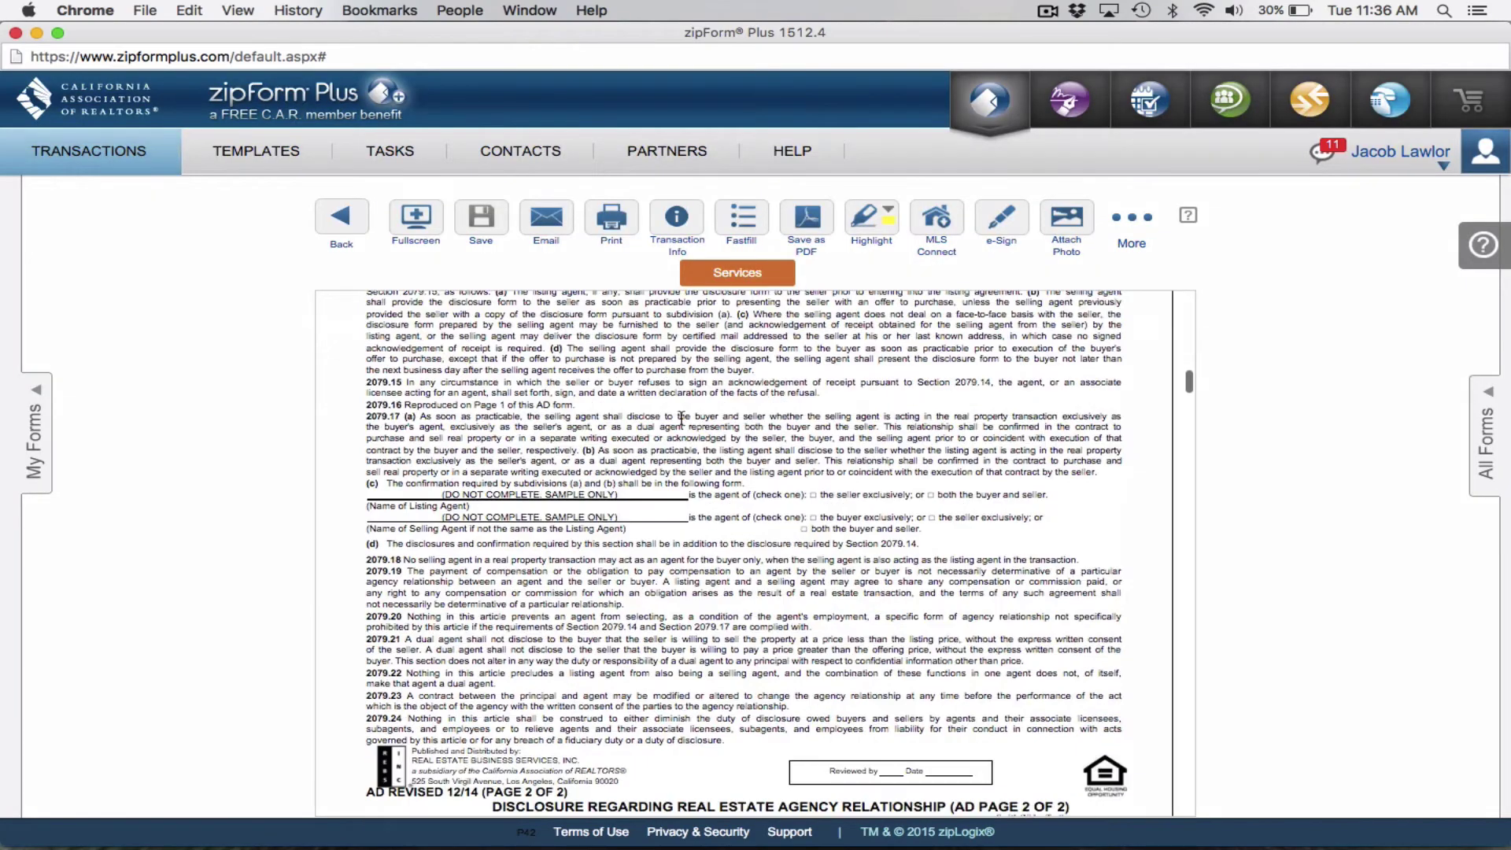
scroll(682, 425, down, 10)
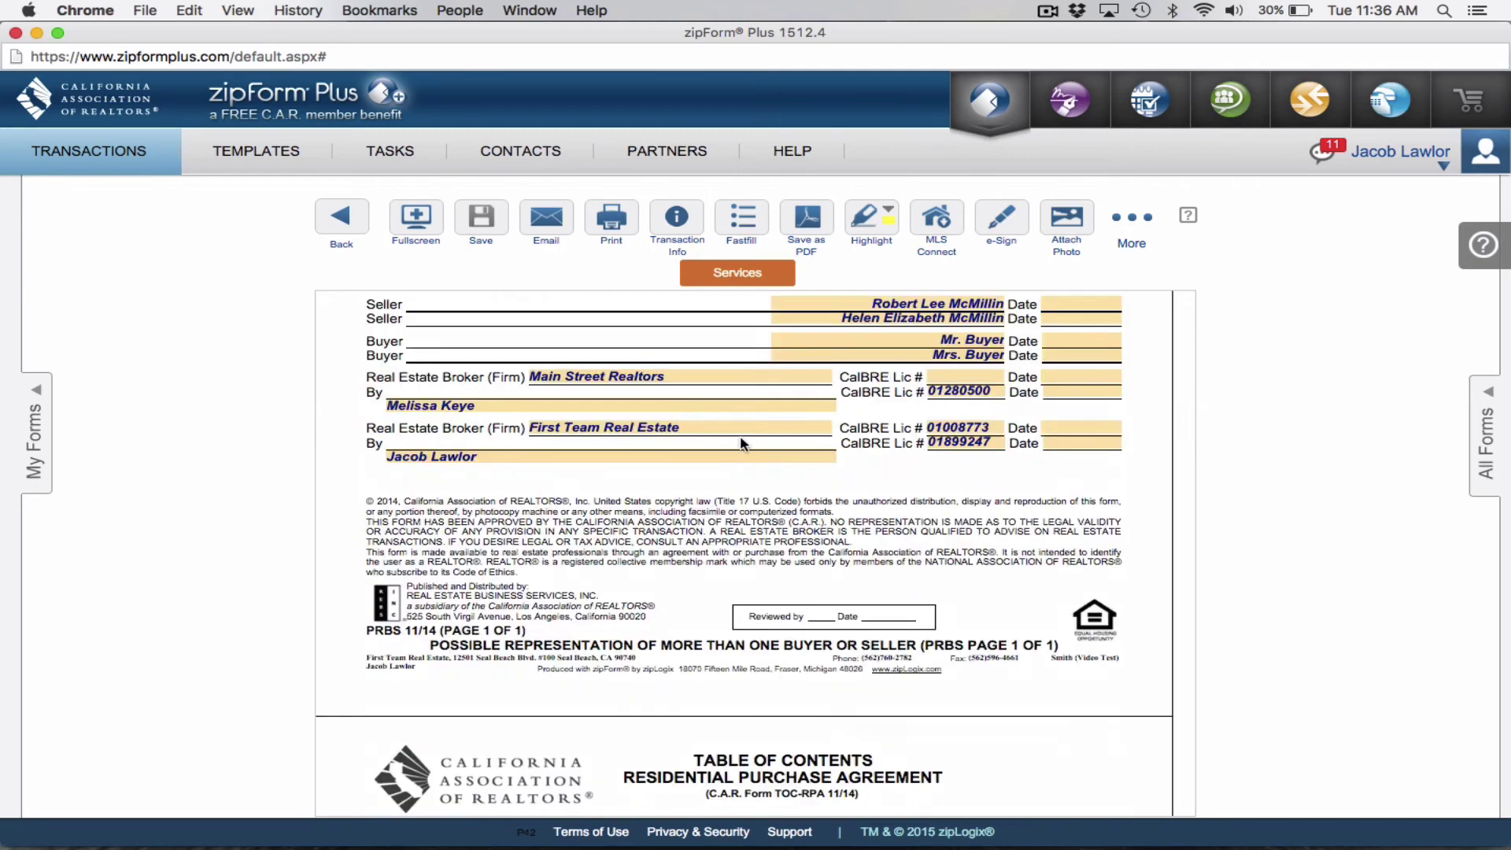
scroll(740, 443, down, 10)
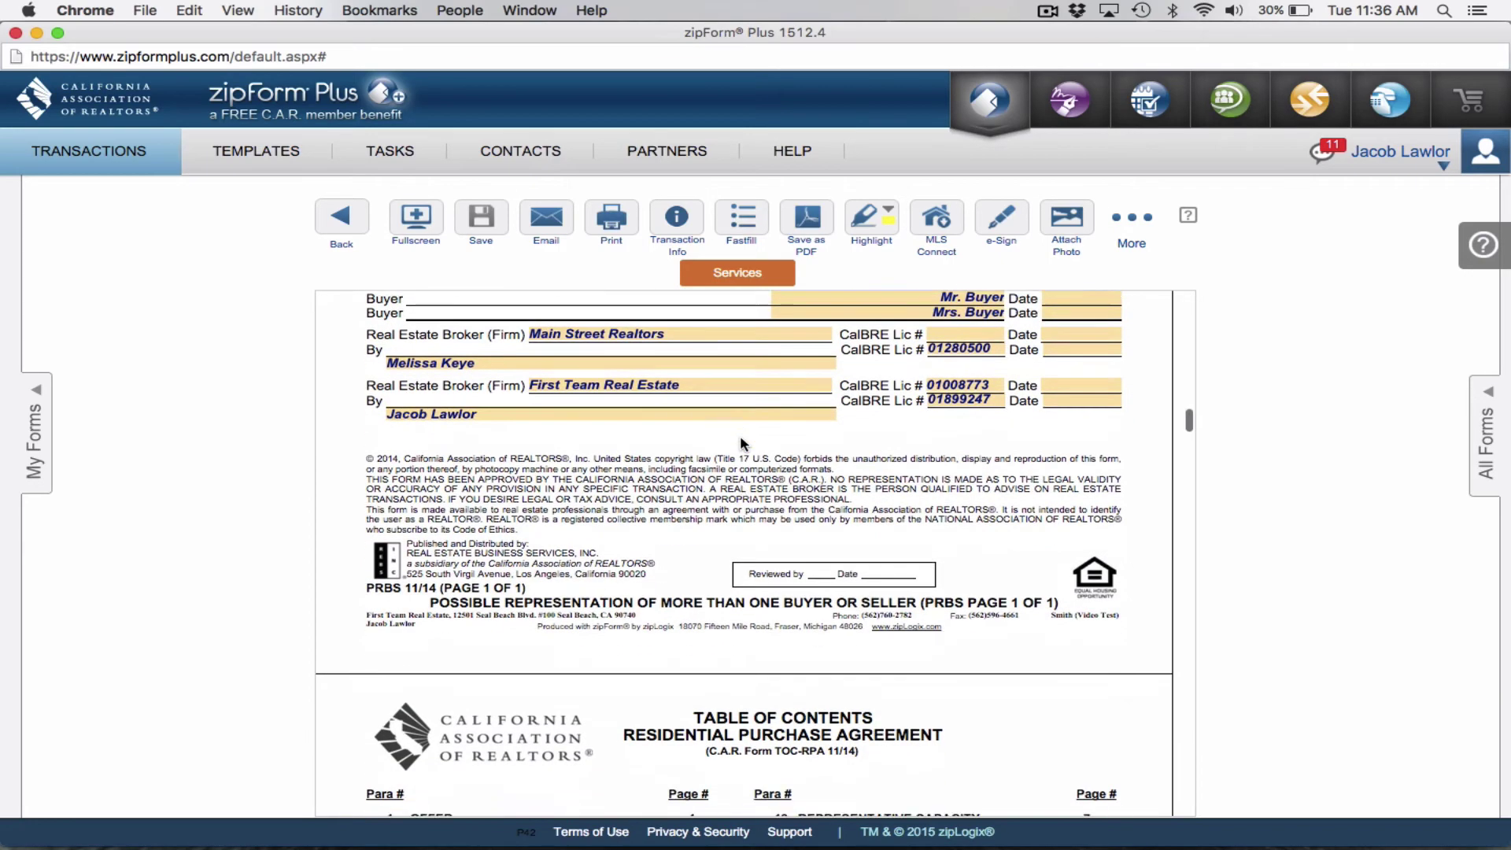
scroll(740, 443, down, 10)
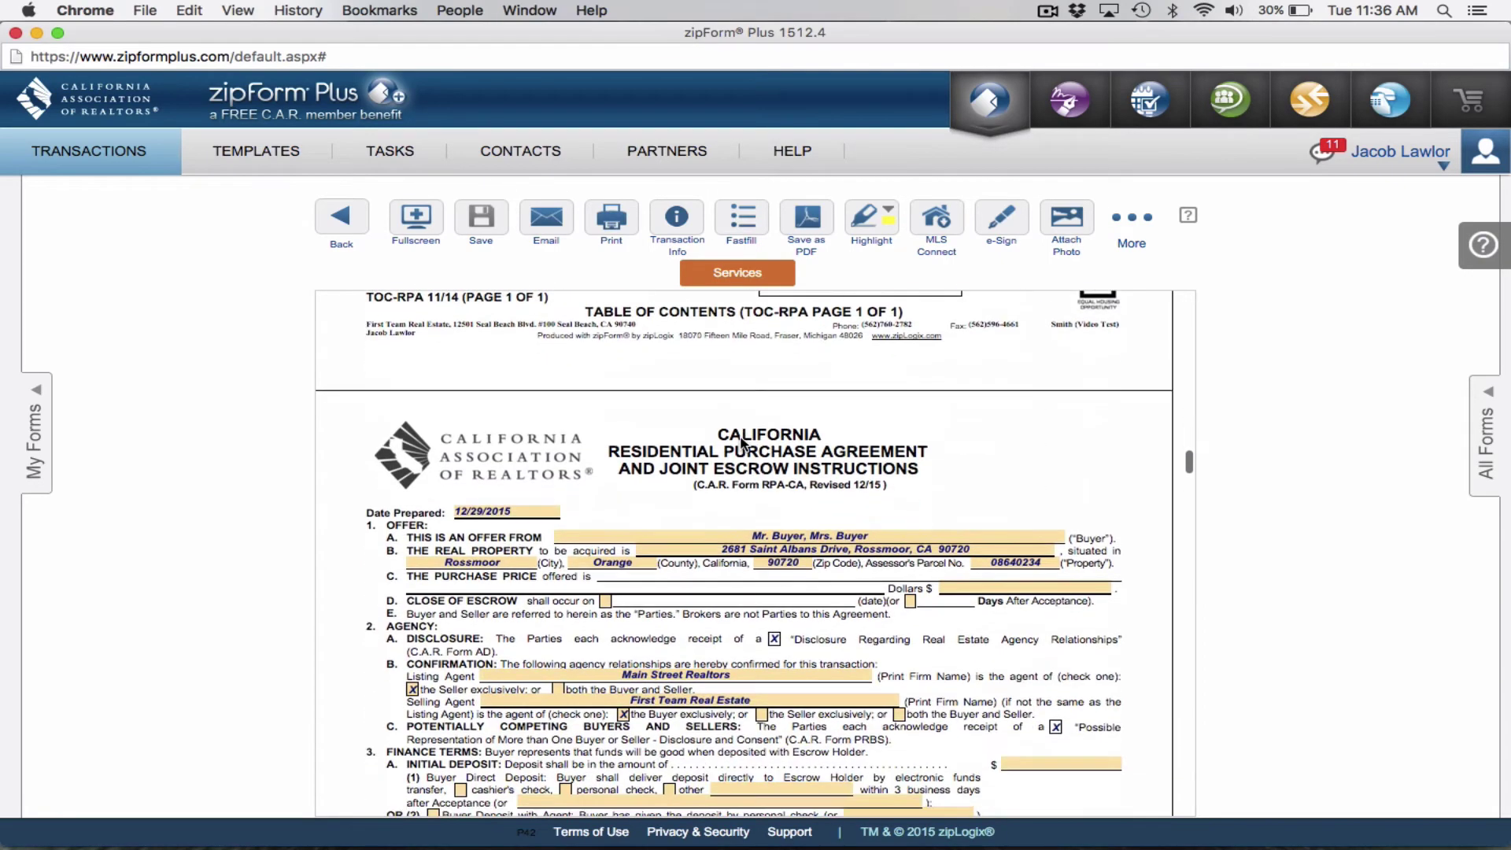
scroll(742, 443, down, 2)
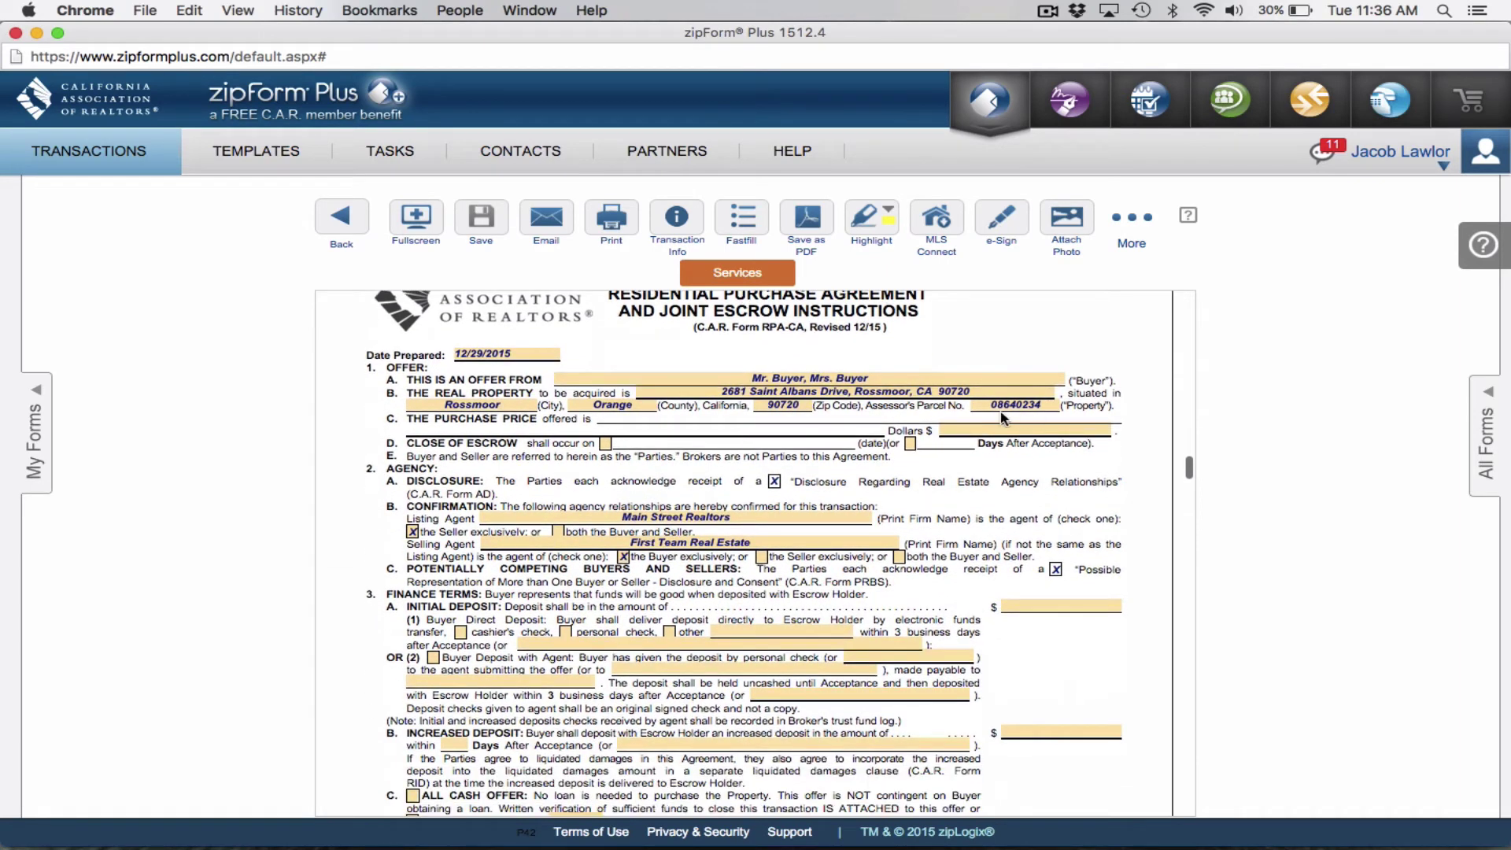
Enter a 1,600,000.00 purchase price and a 35-day close of escrow.
click(964, 428)
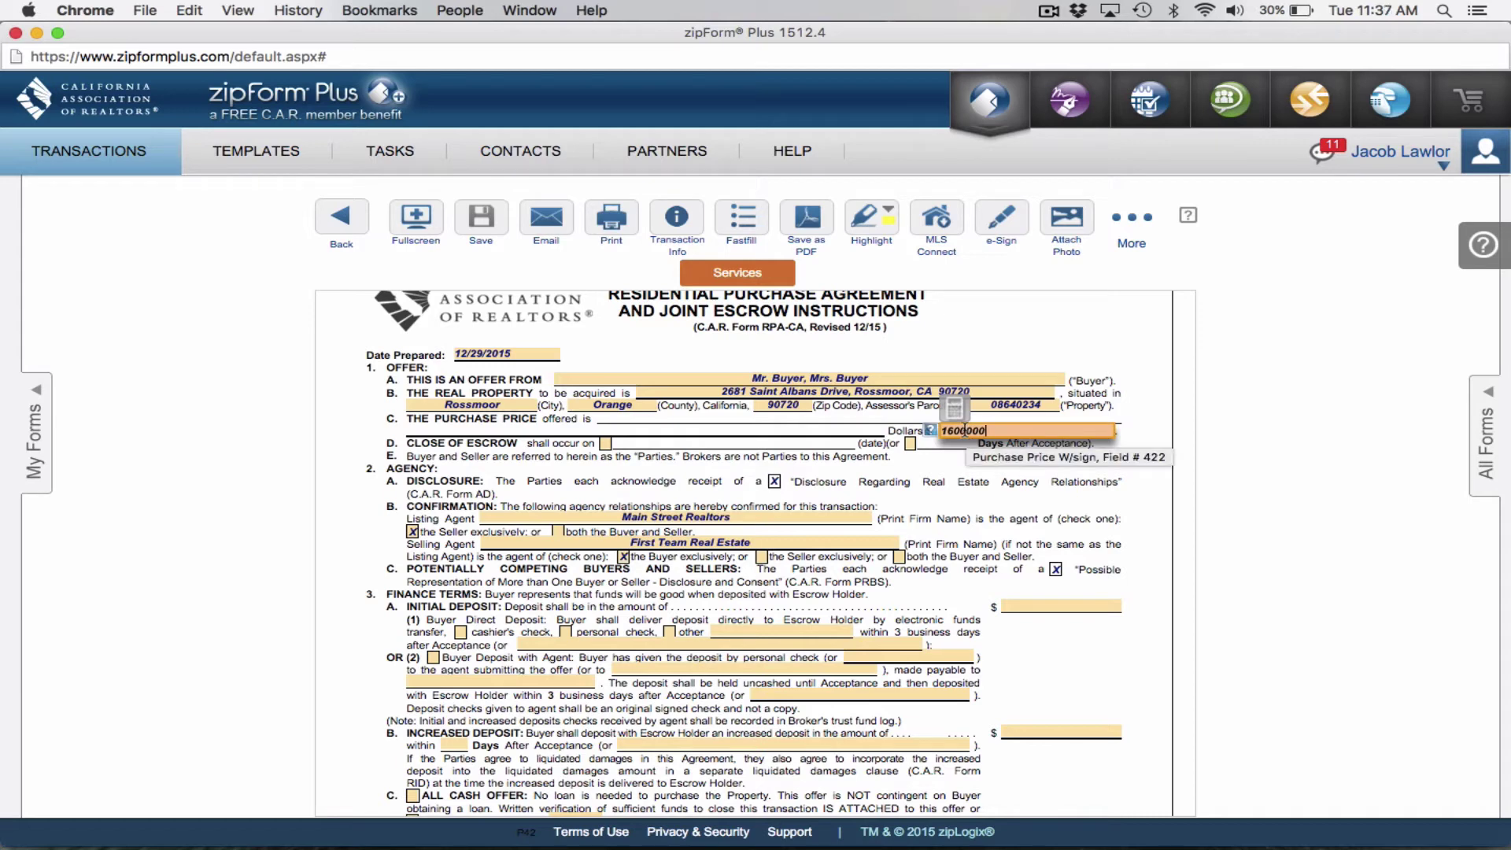
click(941, 462)
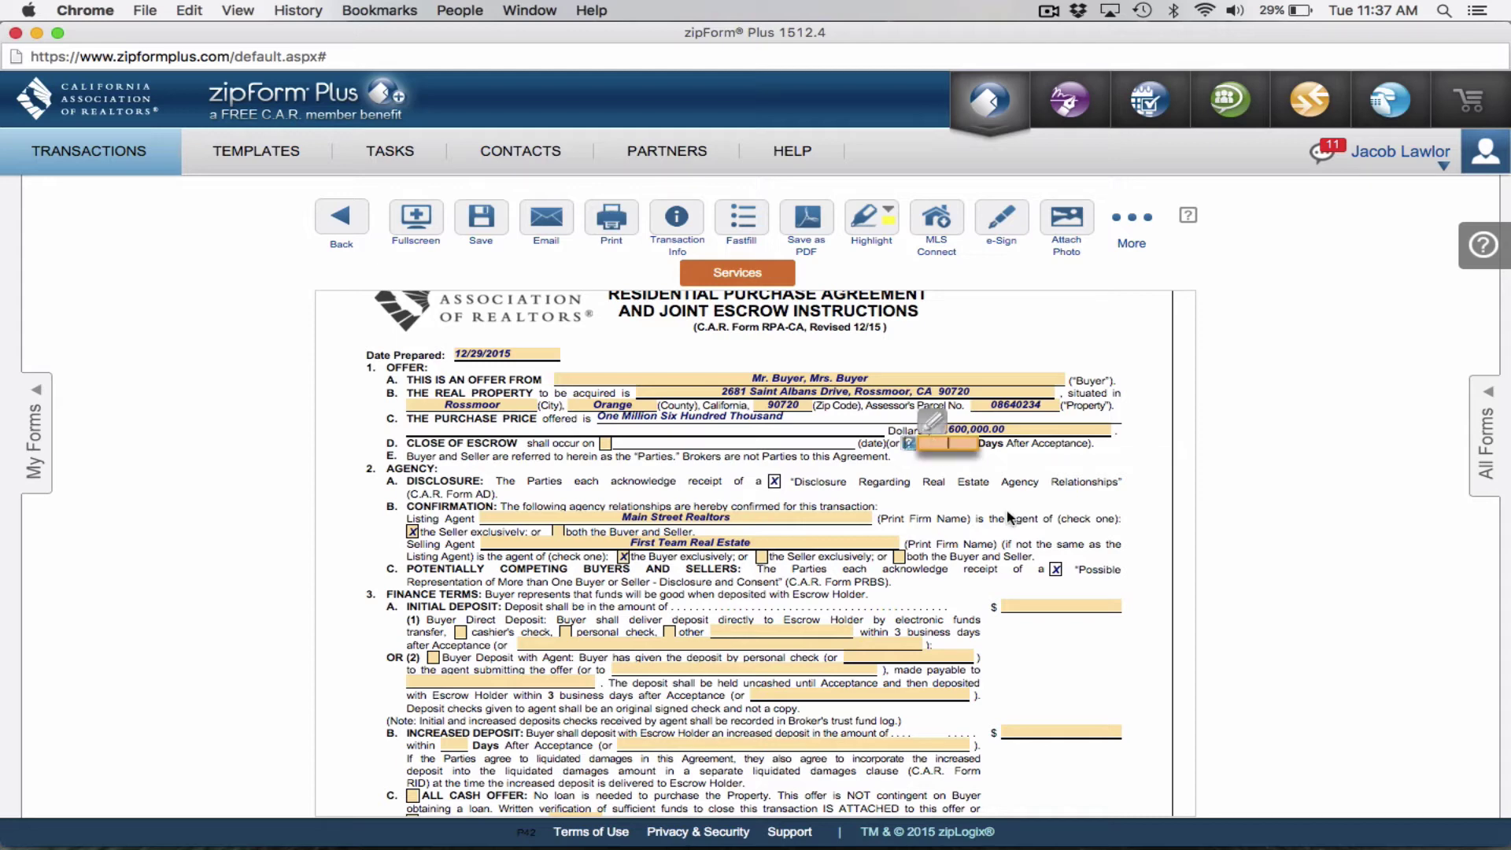
text(35)
click(1016, 472)
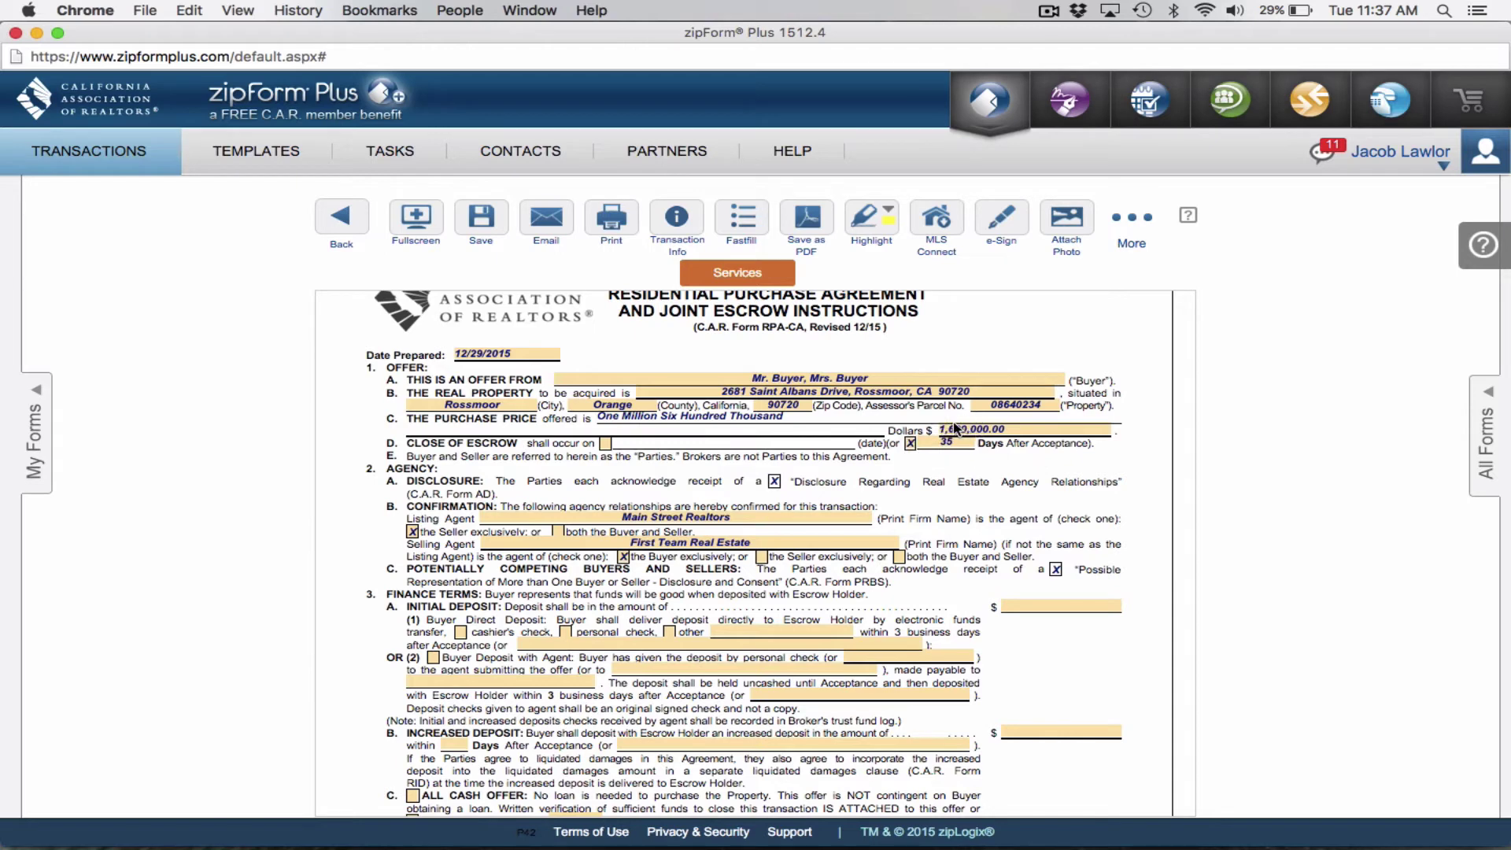
scroll(968, 433, down, 1)
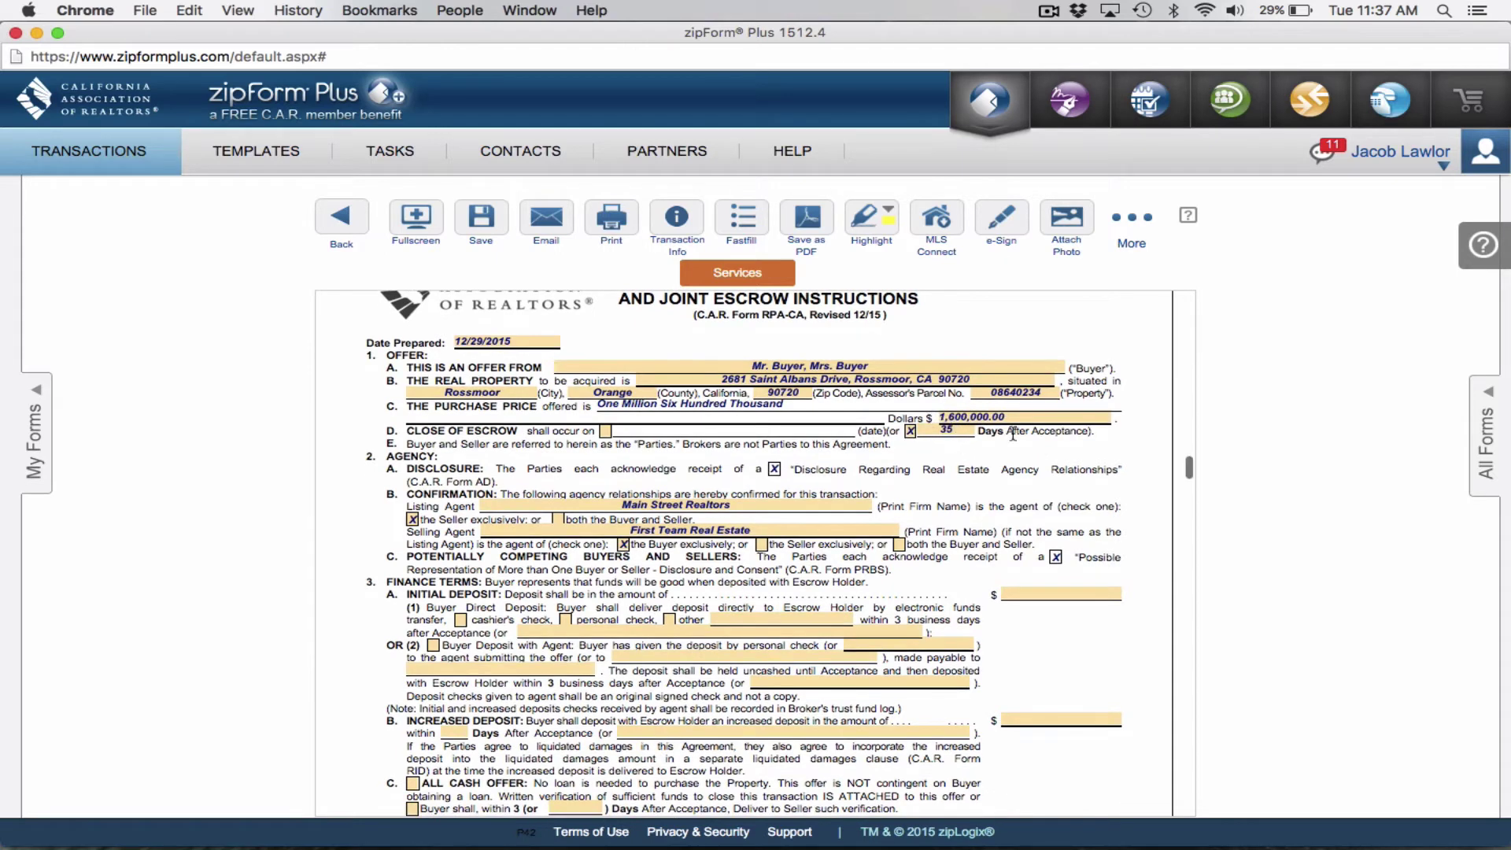
scroll(1058, 510, down, 2)
scroll(1058, 510, down, 2)
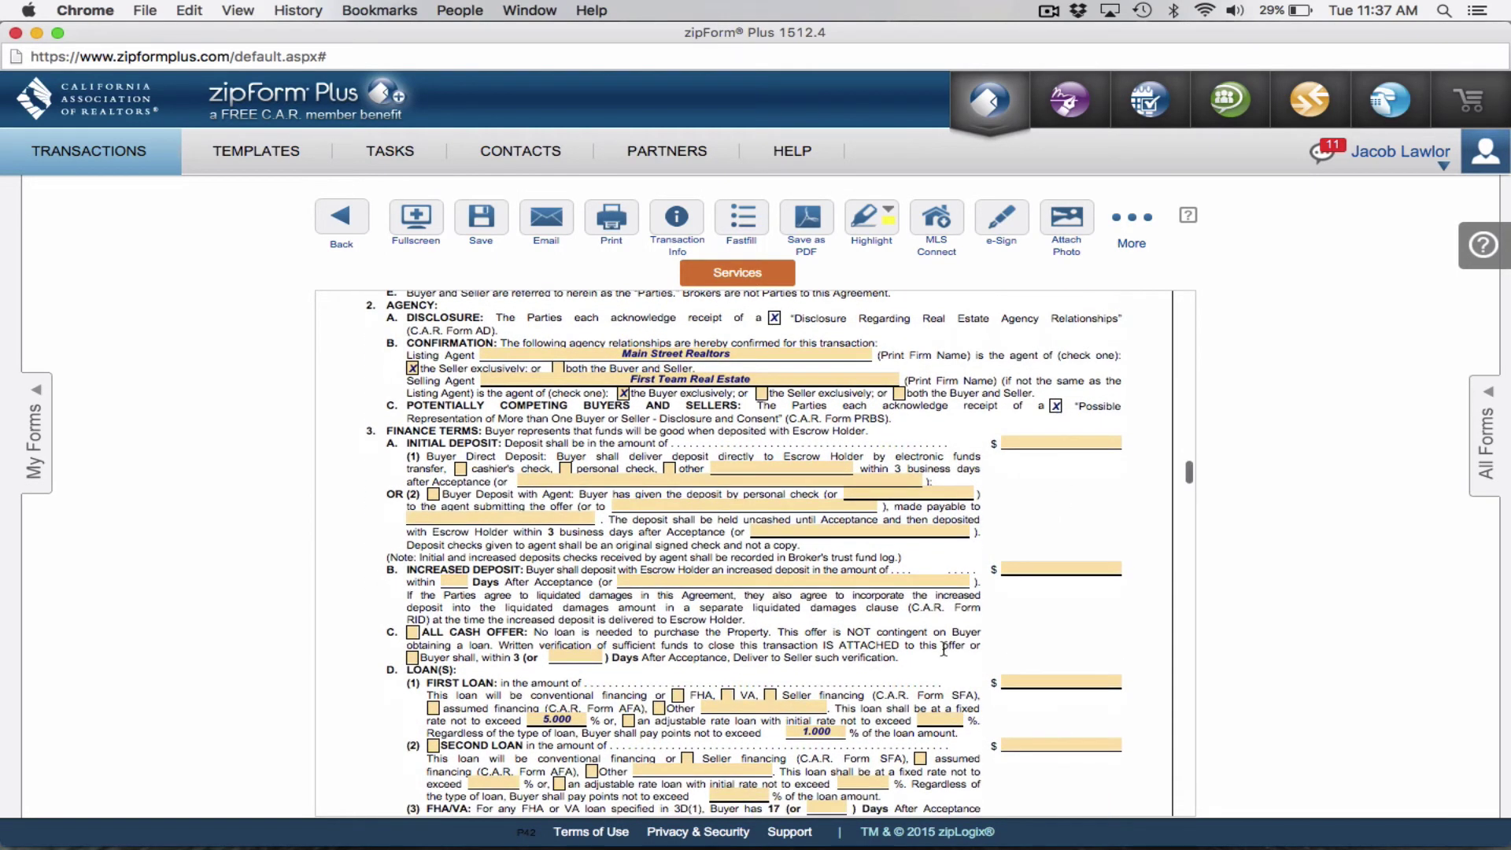
scroll(996, 524, up, 5)
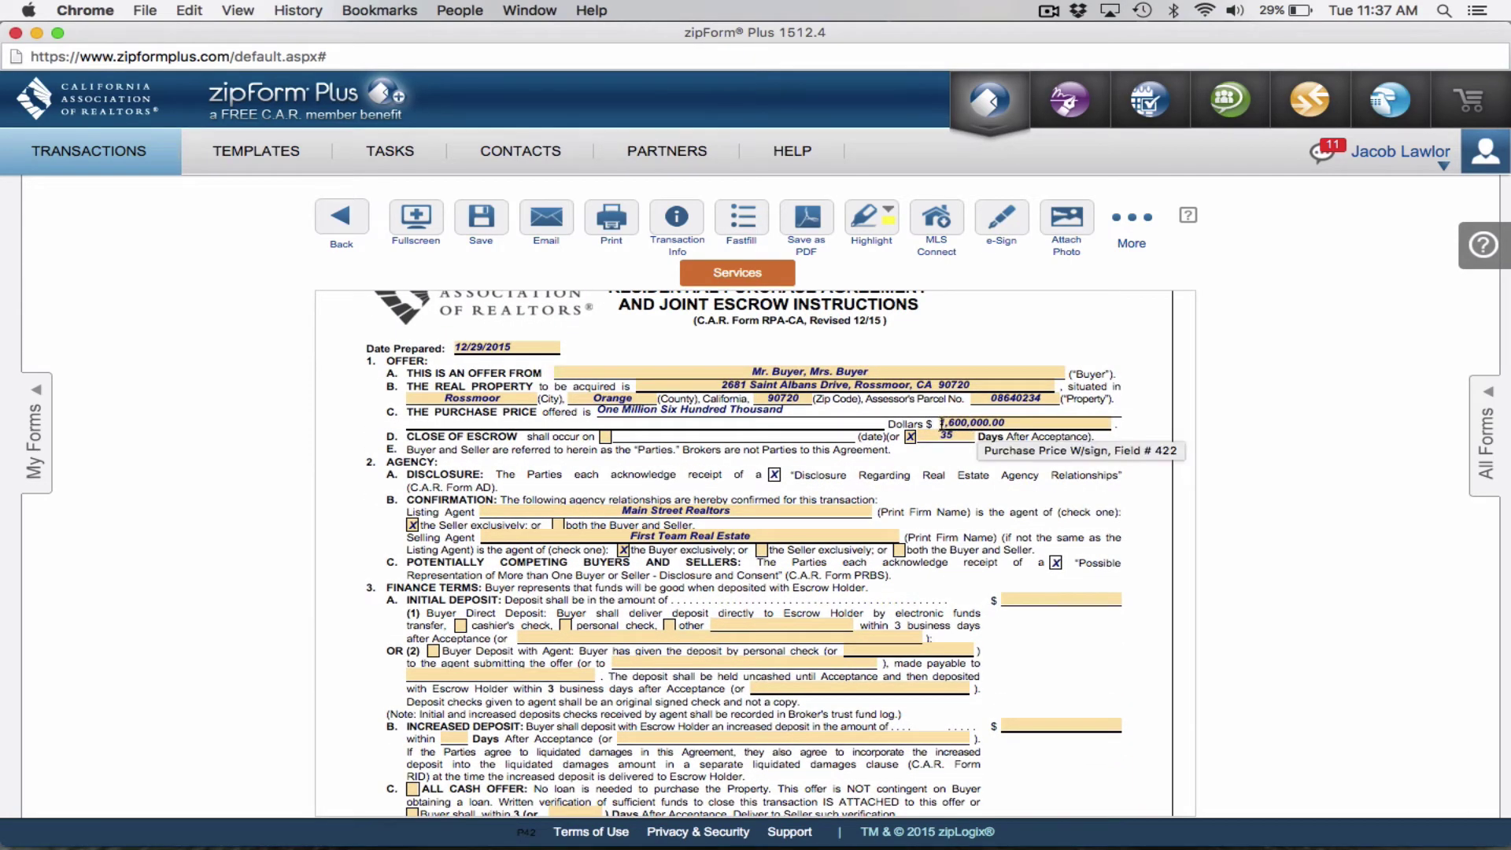
scroll(948, 431, down, 10)
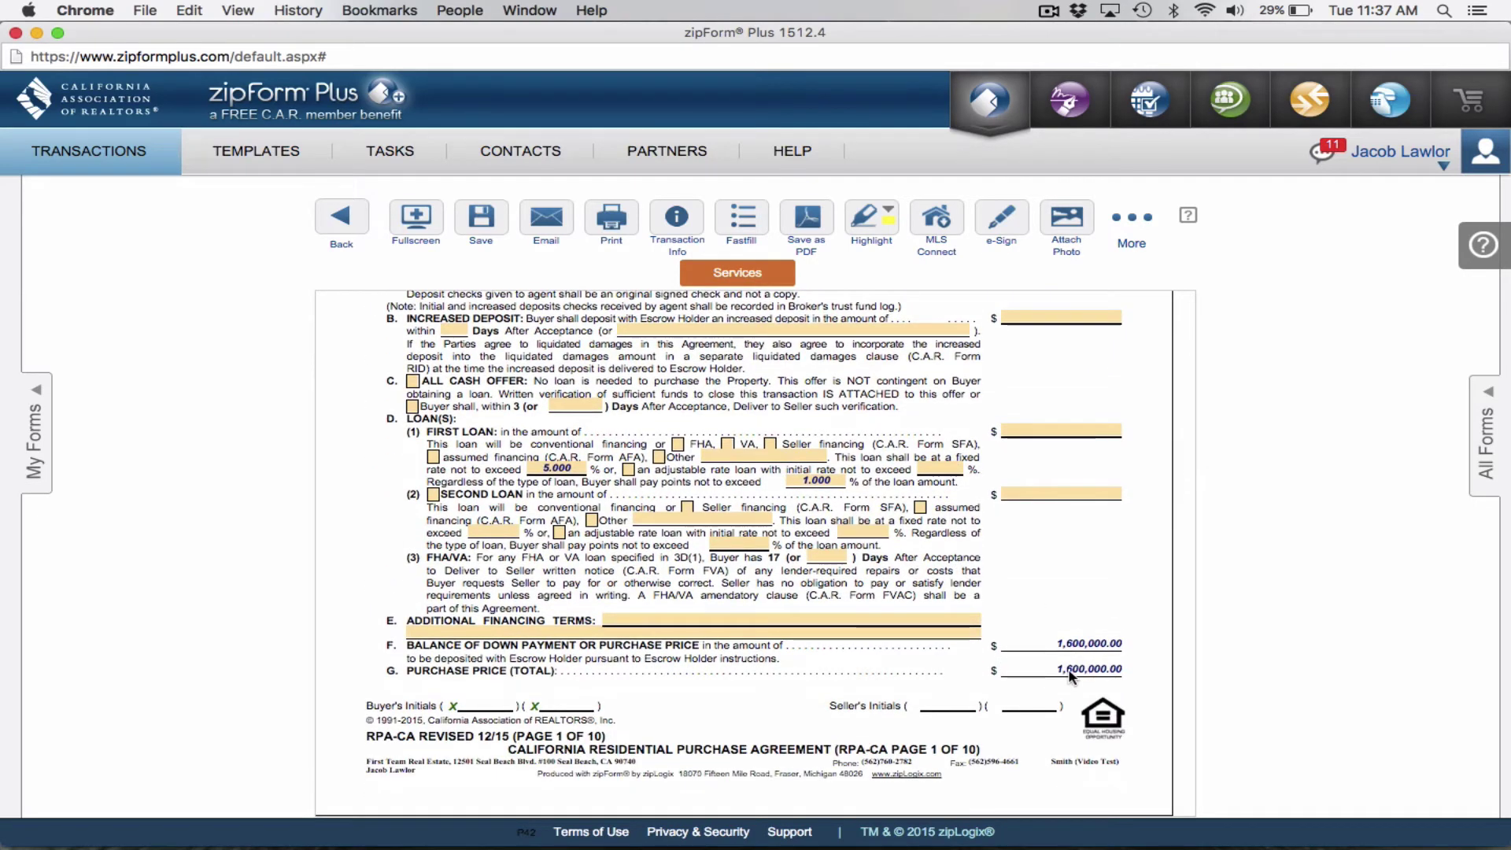
scroll(1070, 675, up, 2)
click(1053, 481)
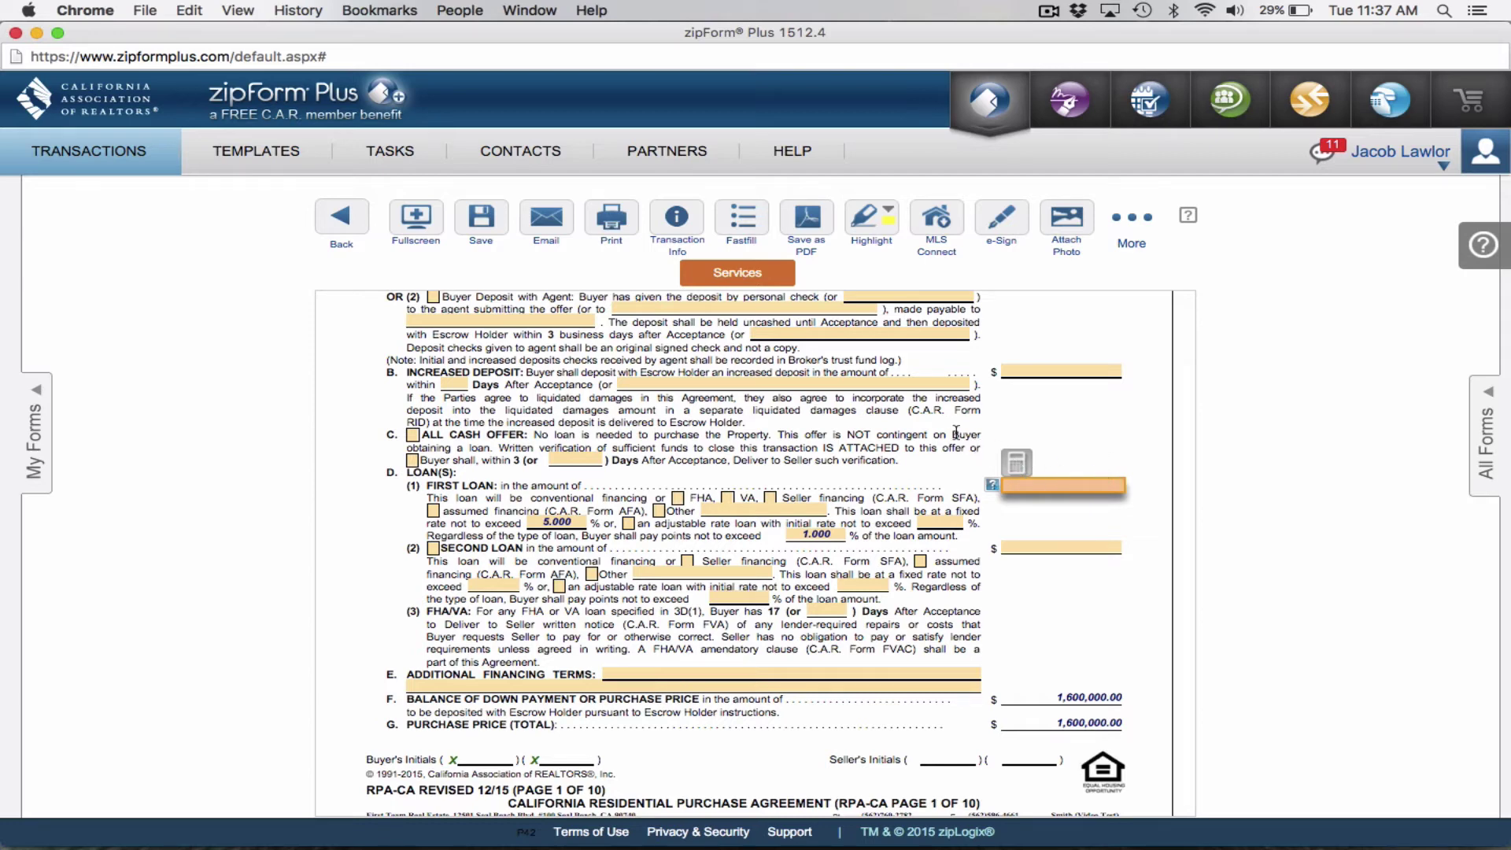
click(1017, 465)
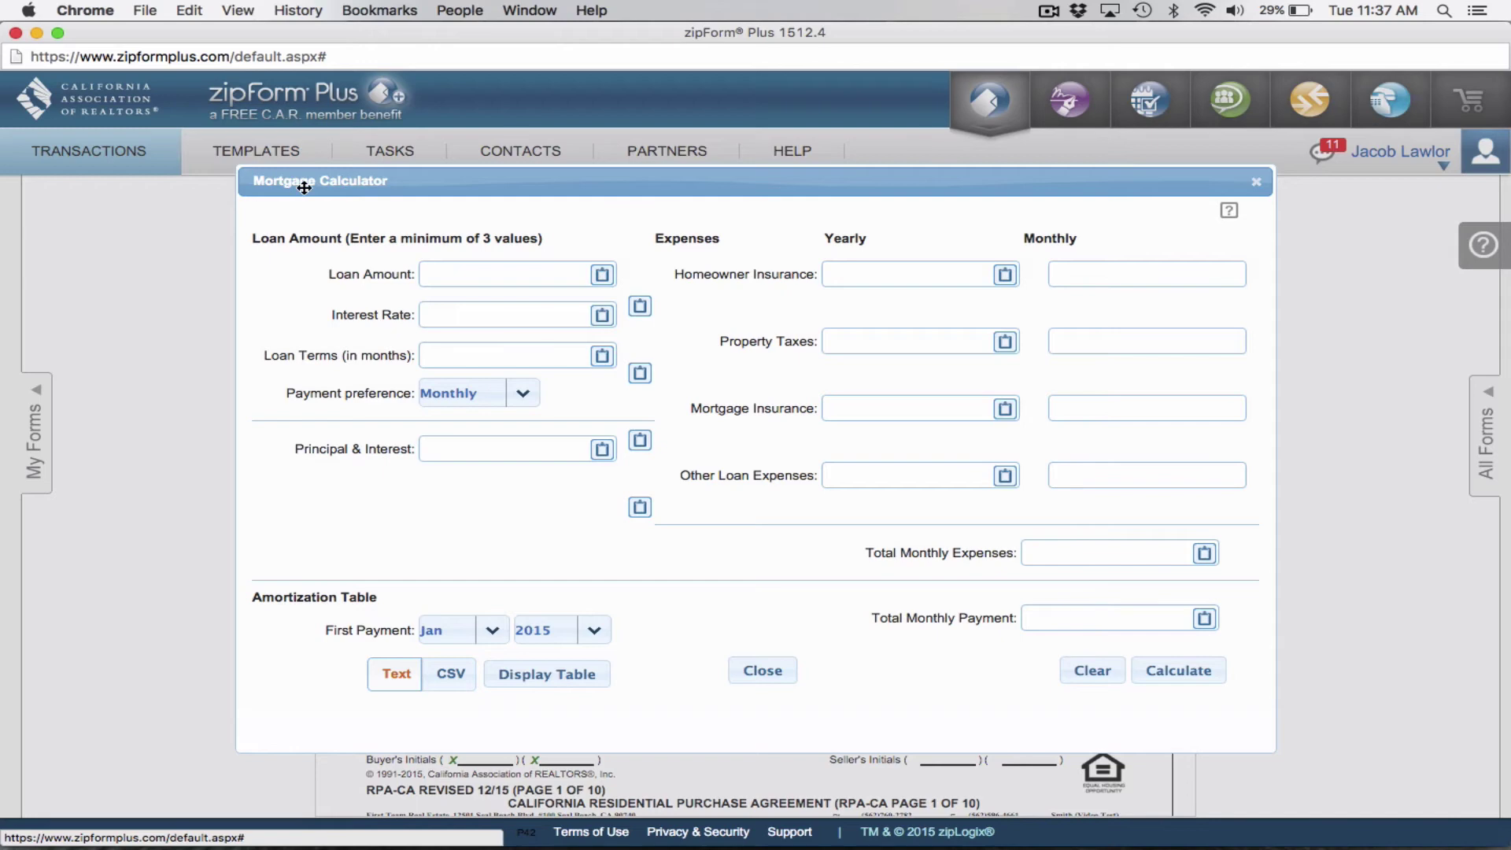
click(1257, 185)
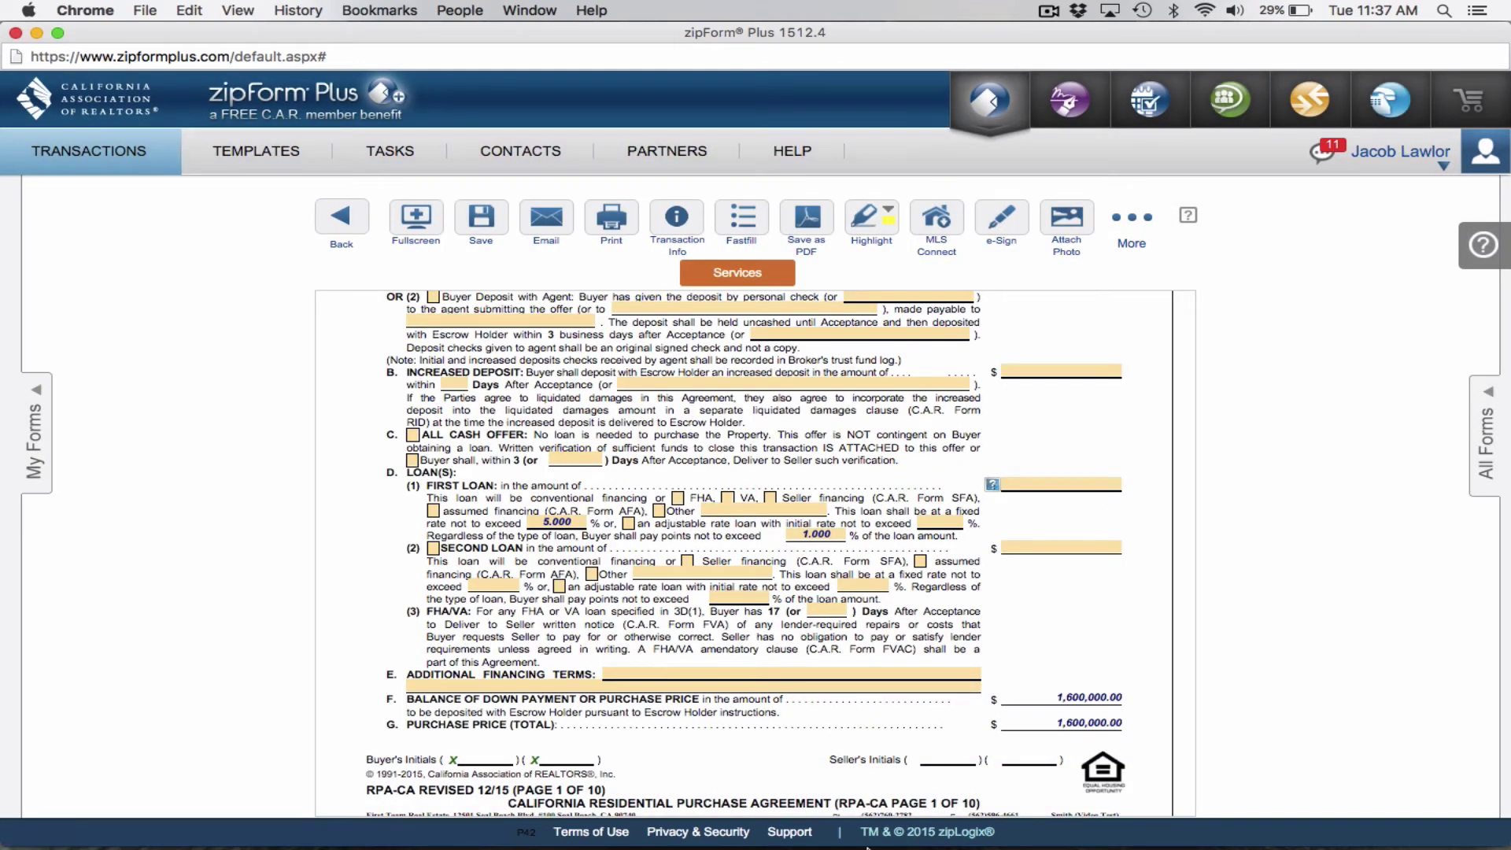
In Calculator, compute 1,600,000 × 0.8 to get the 80% loan of 1,280,000.
mouse_move(934, 843)
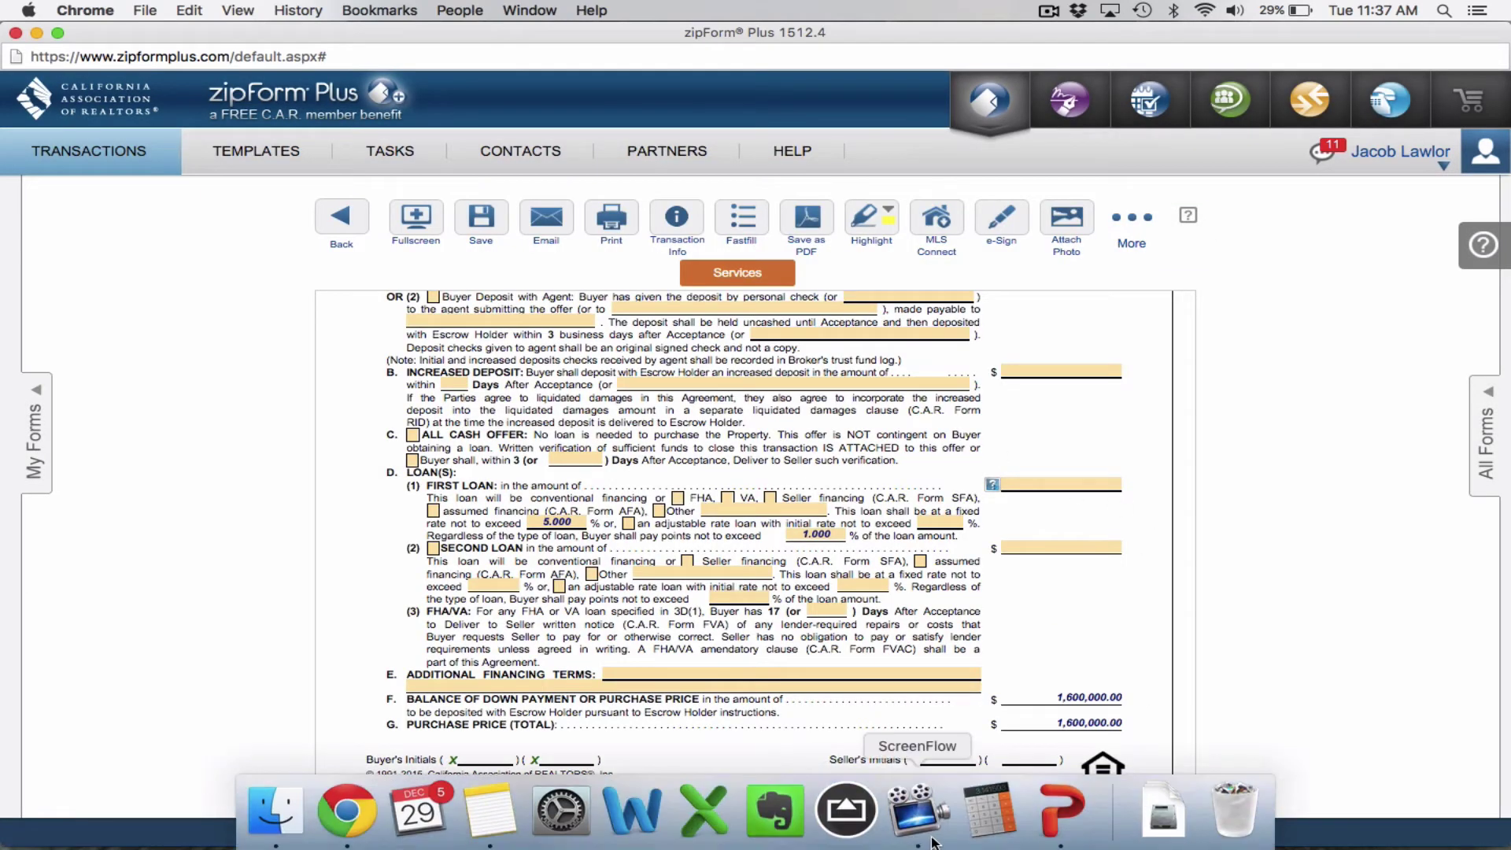
click(989, 811)
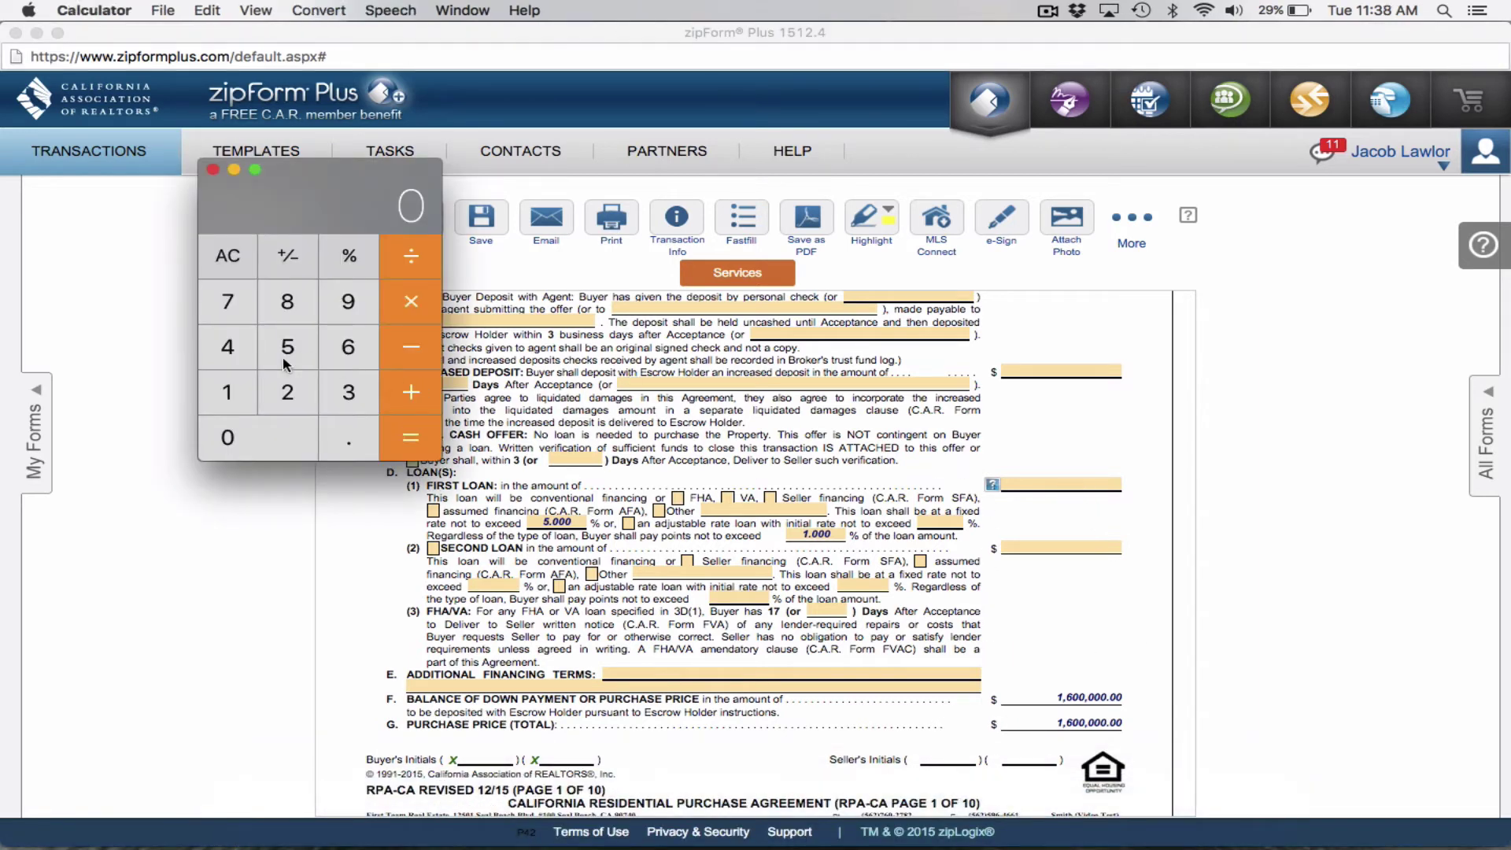
click(227, 392)
click(347, 347)
double_click(242, 450)
click(242, 450)
double_click(242, 450)
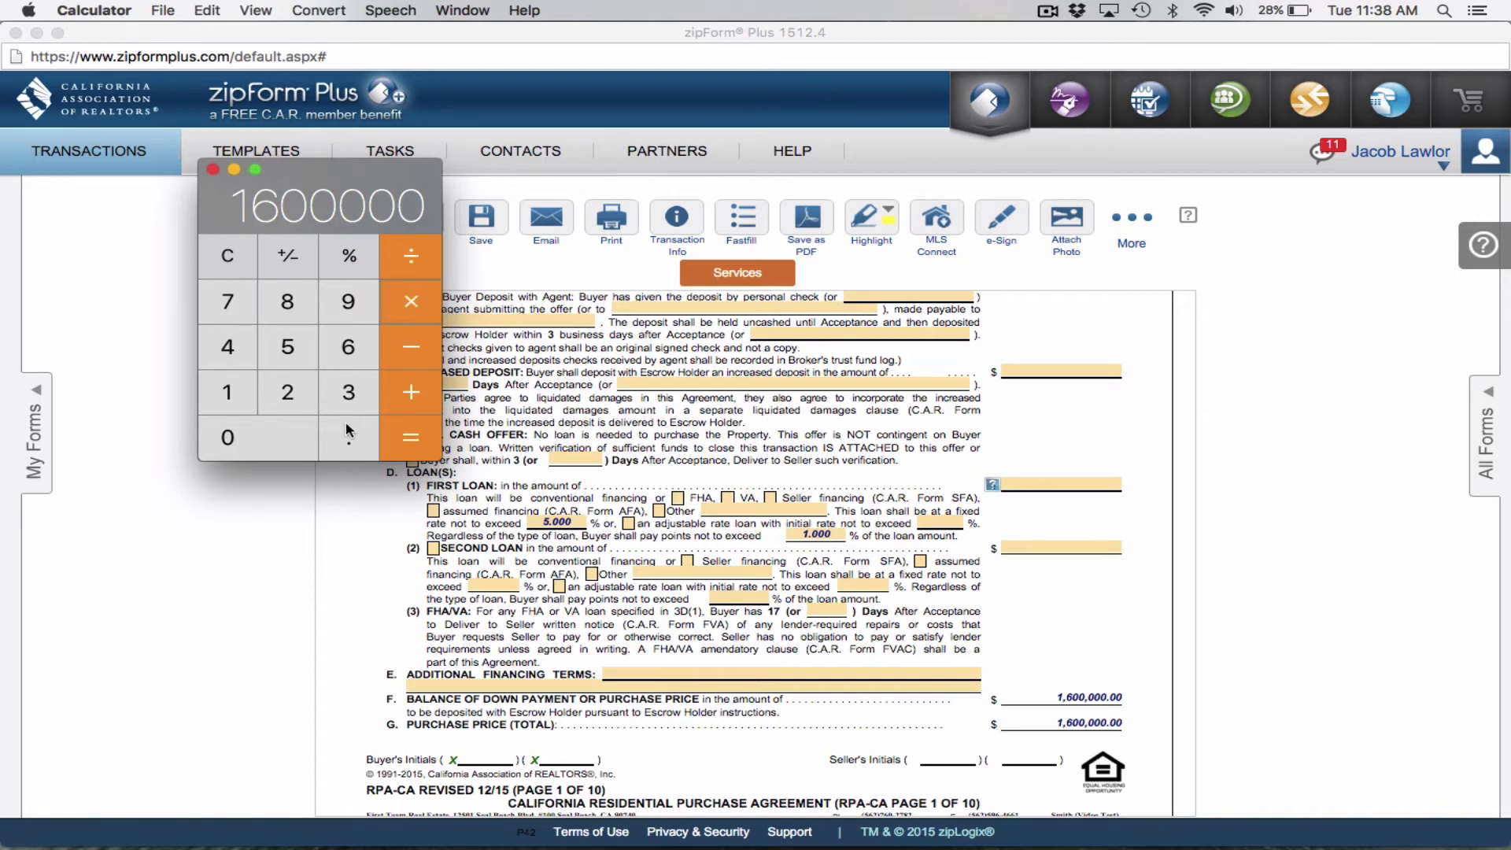
click(352, 450)
click(290, 306)
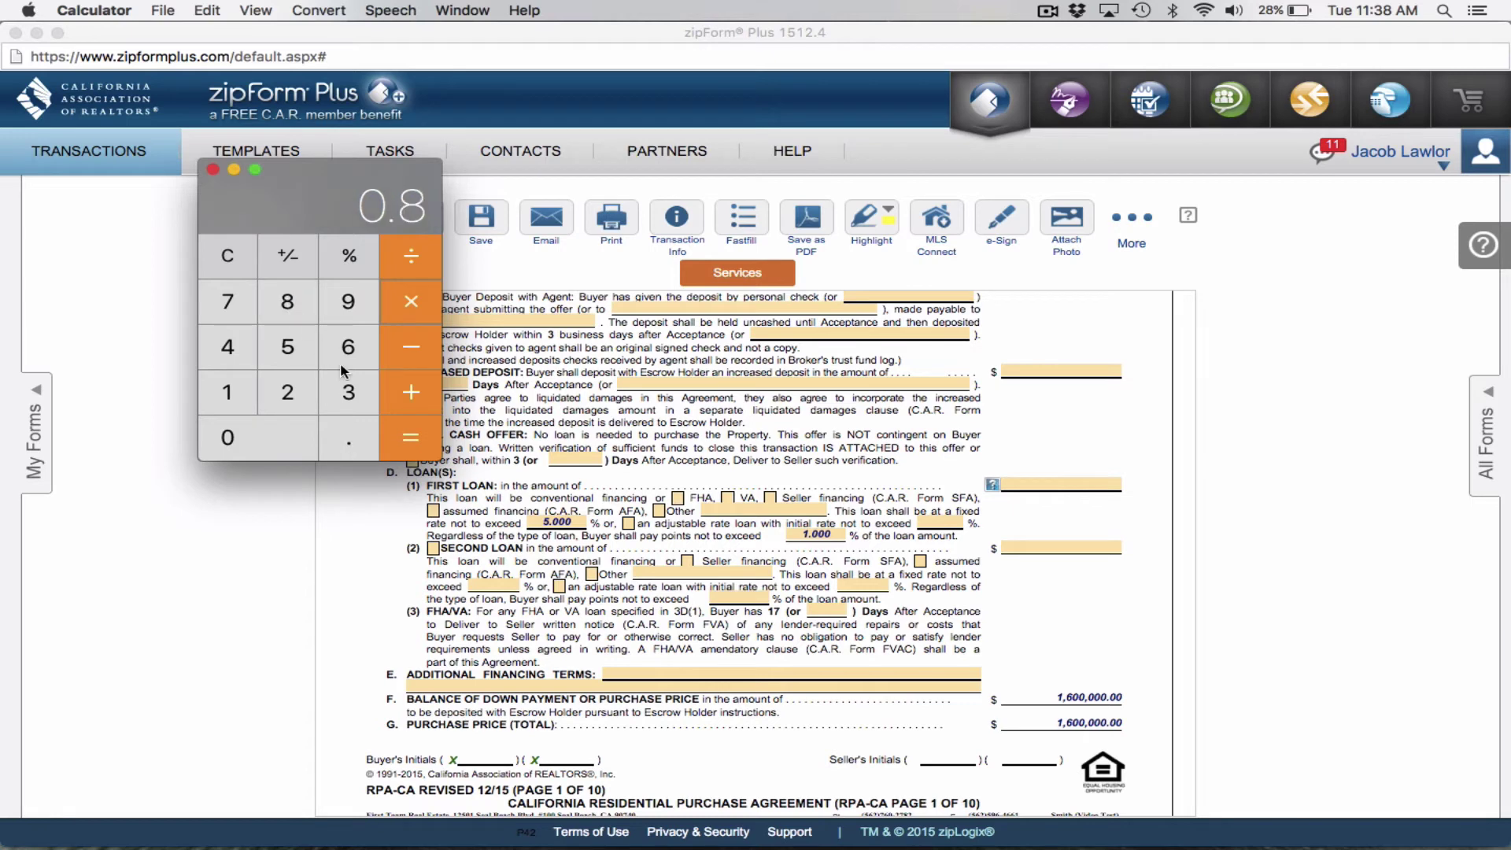
click(394, 443)
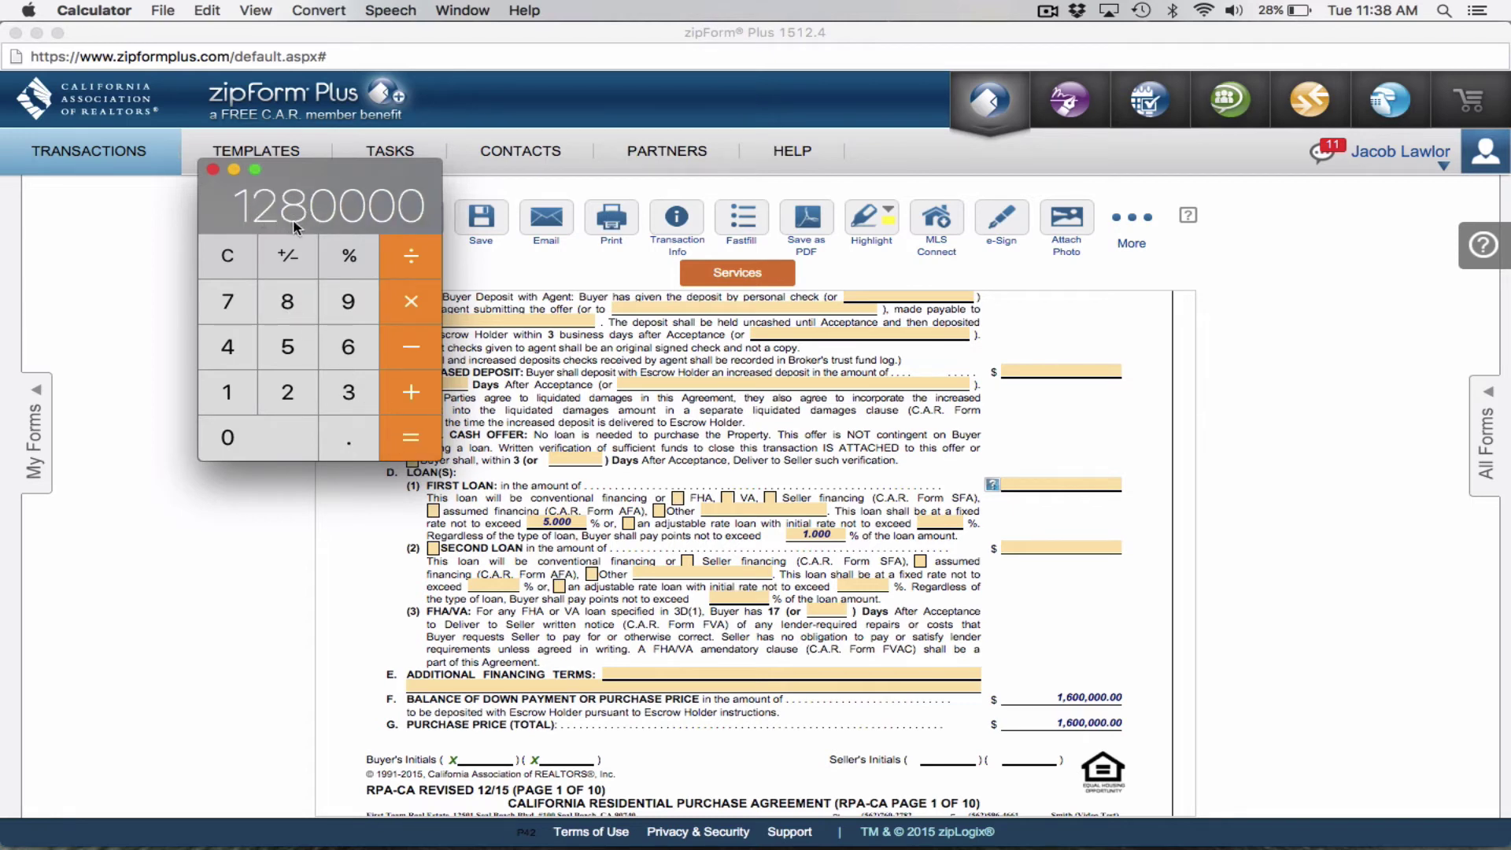
Enter 1,280,000.00 as the form's First Loan amount, leaving a 320,000.00 balance.
click(1072, 482)
click(1072, 481)
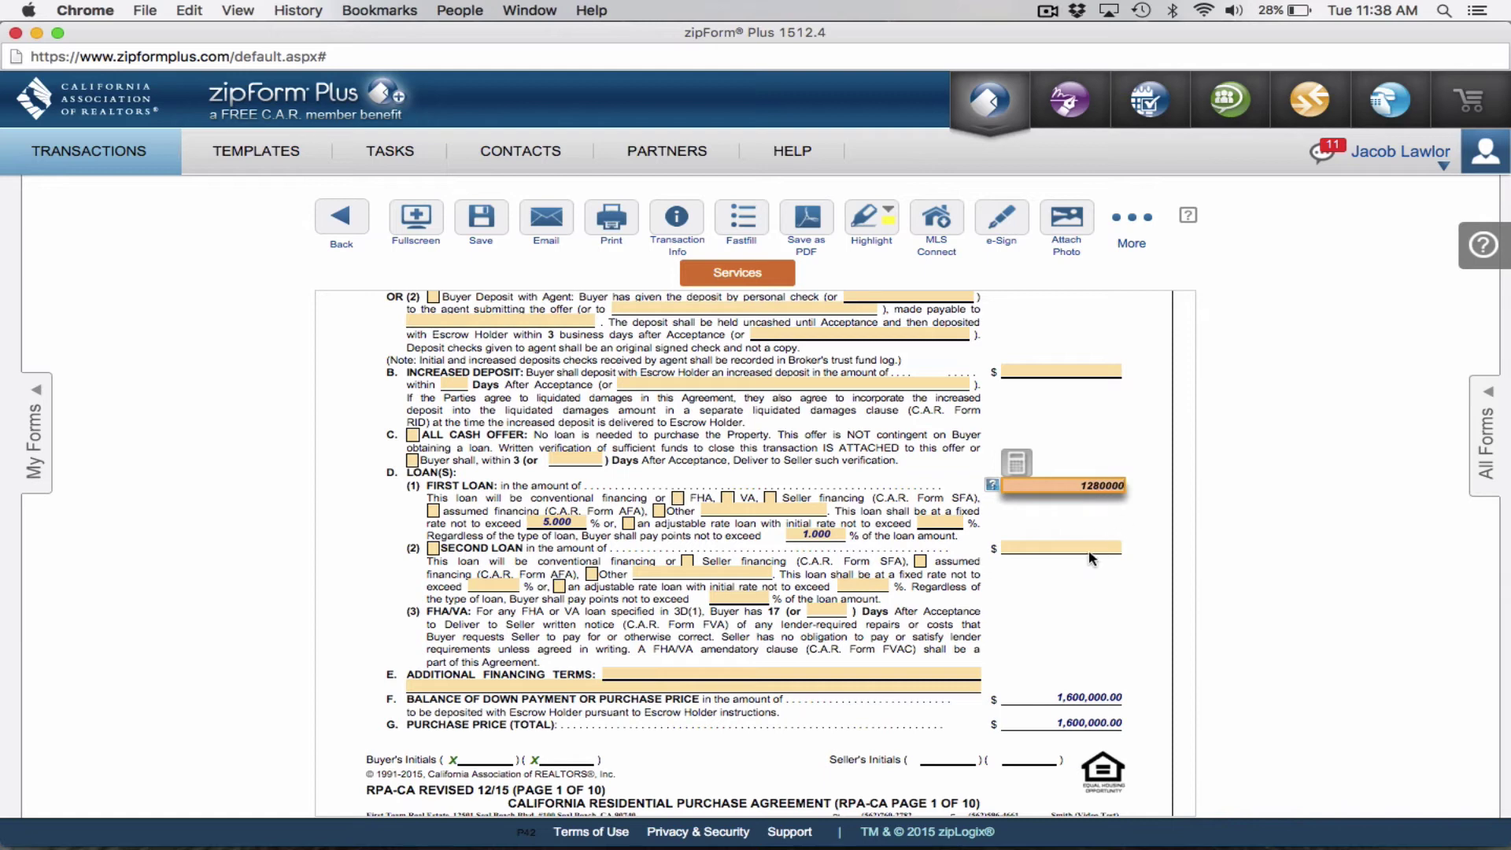
click(1083, 697)
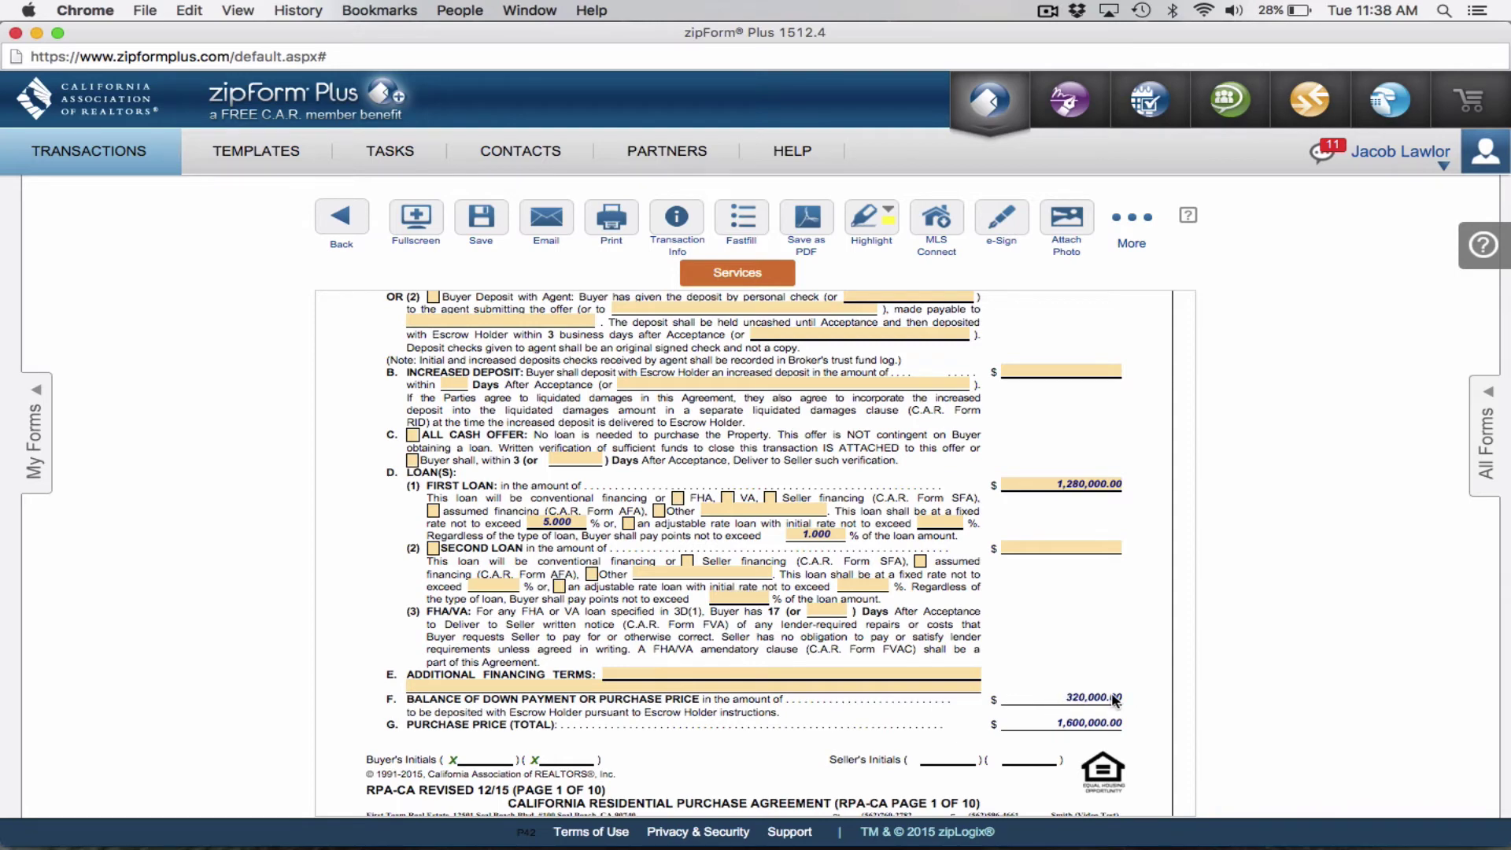
scroll(1113, 698, up, 4)
scroll(1112, 699, down, 1)
Select the Initial Deposit field, then clear Calculator and re-enter 1,600,000.
click(1050, 393)
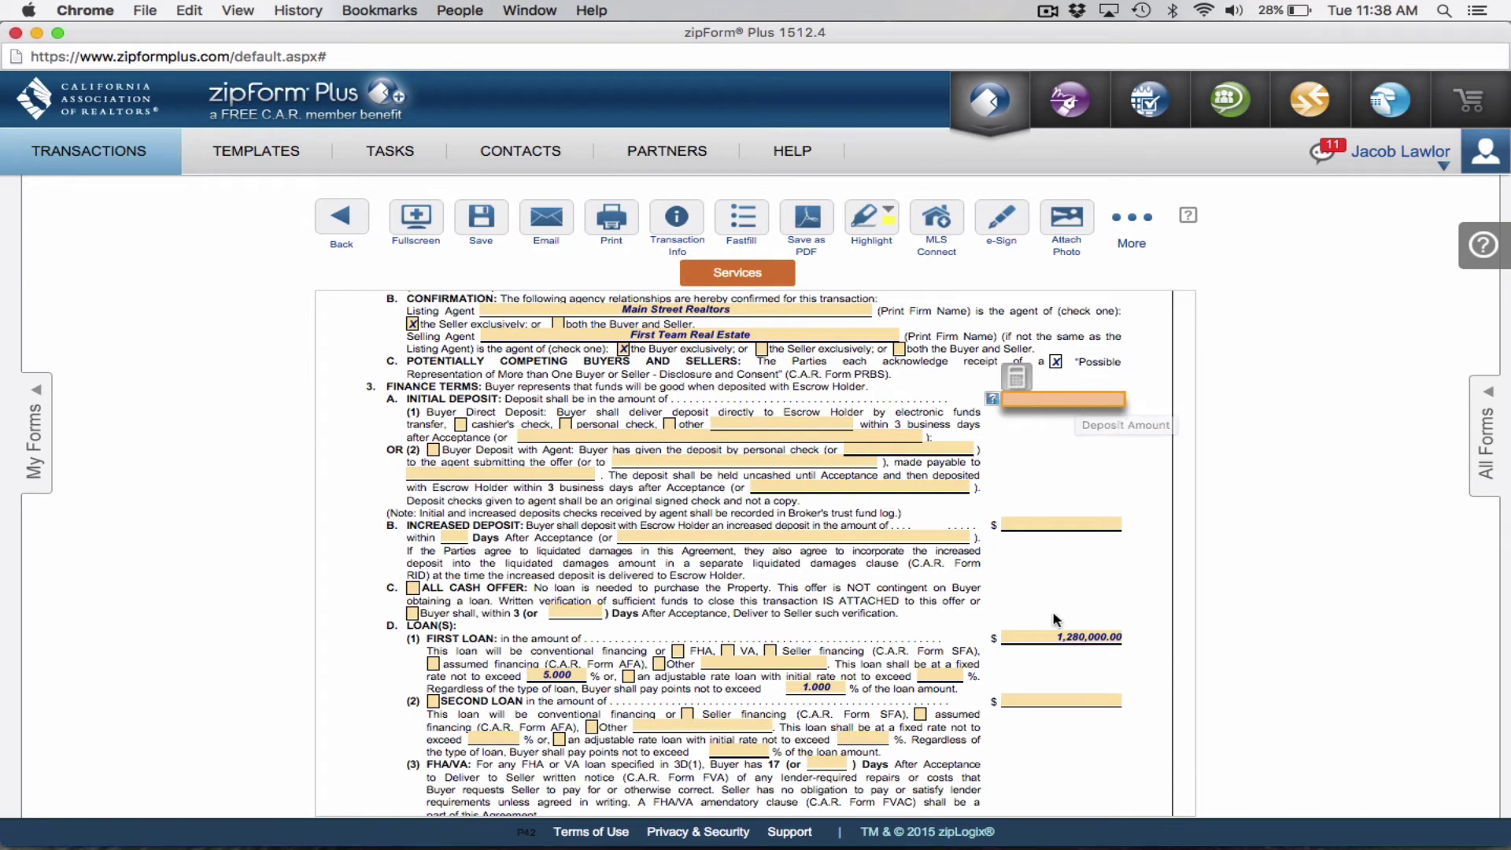
scroll(1043, 547, down, 3)
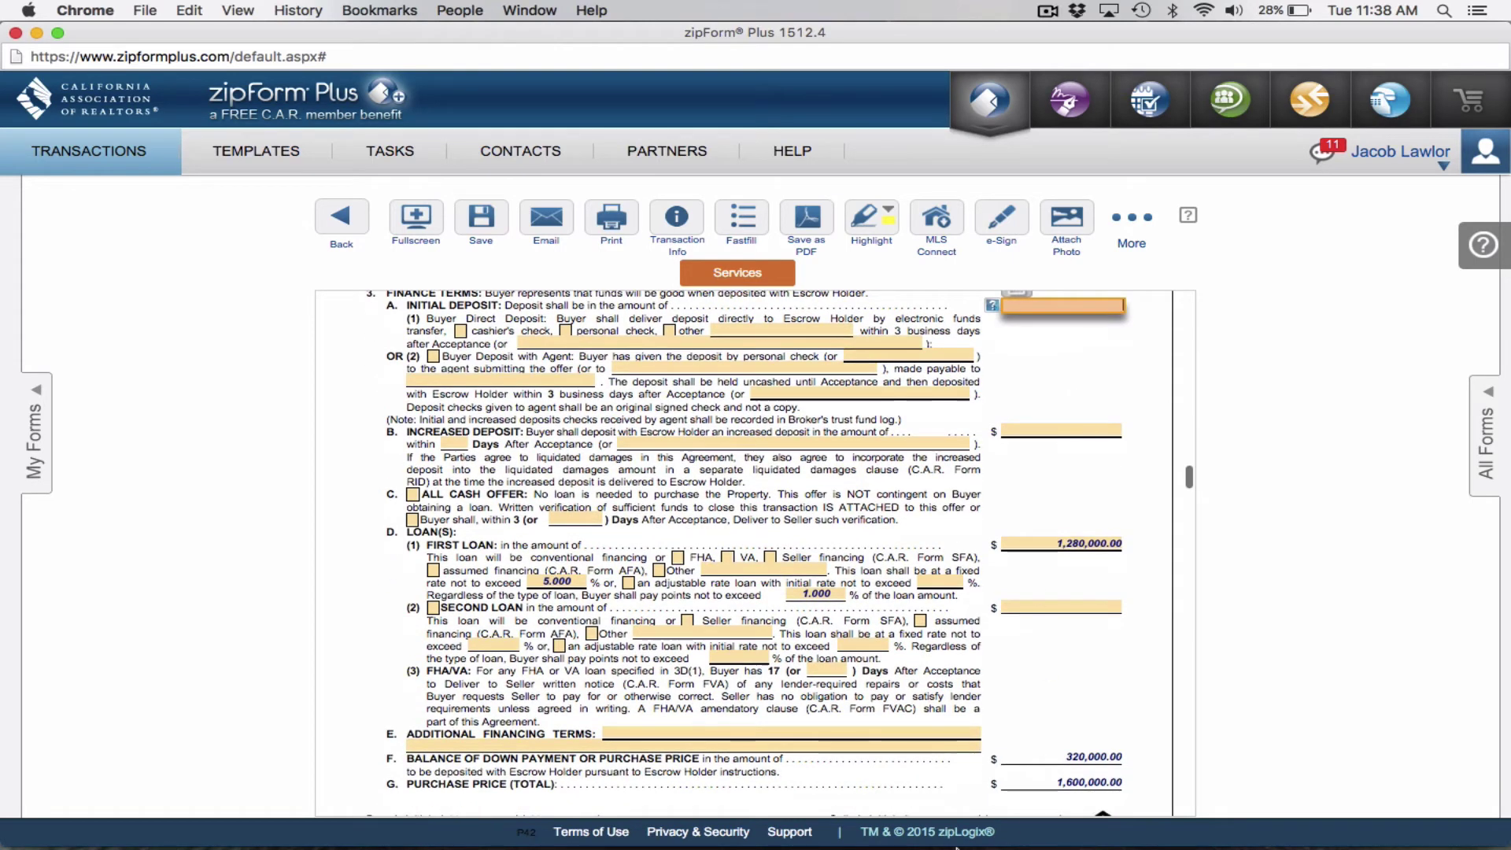
mouse_move(1063, 835)
click(1000, 806)
key(Escape)
click(234, 397)
click(344, 338)
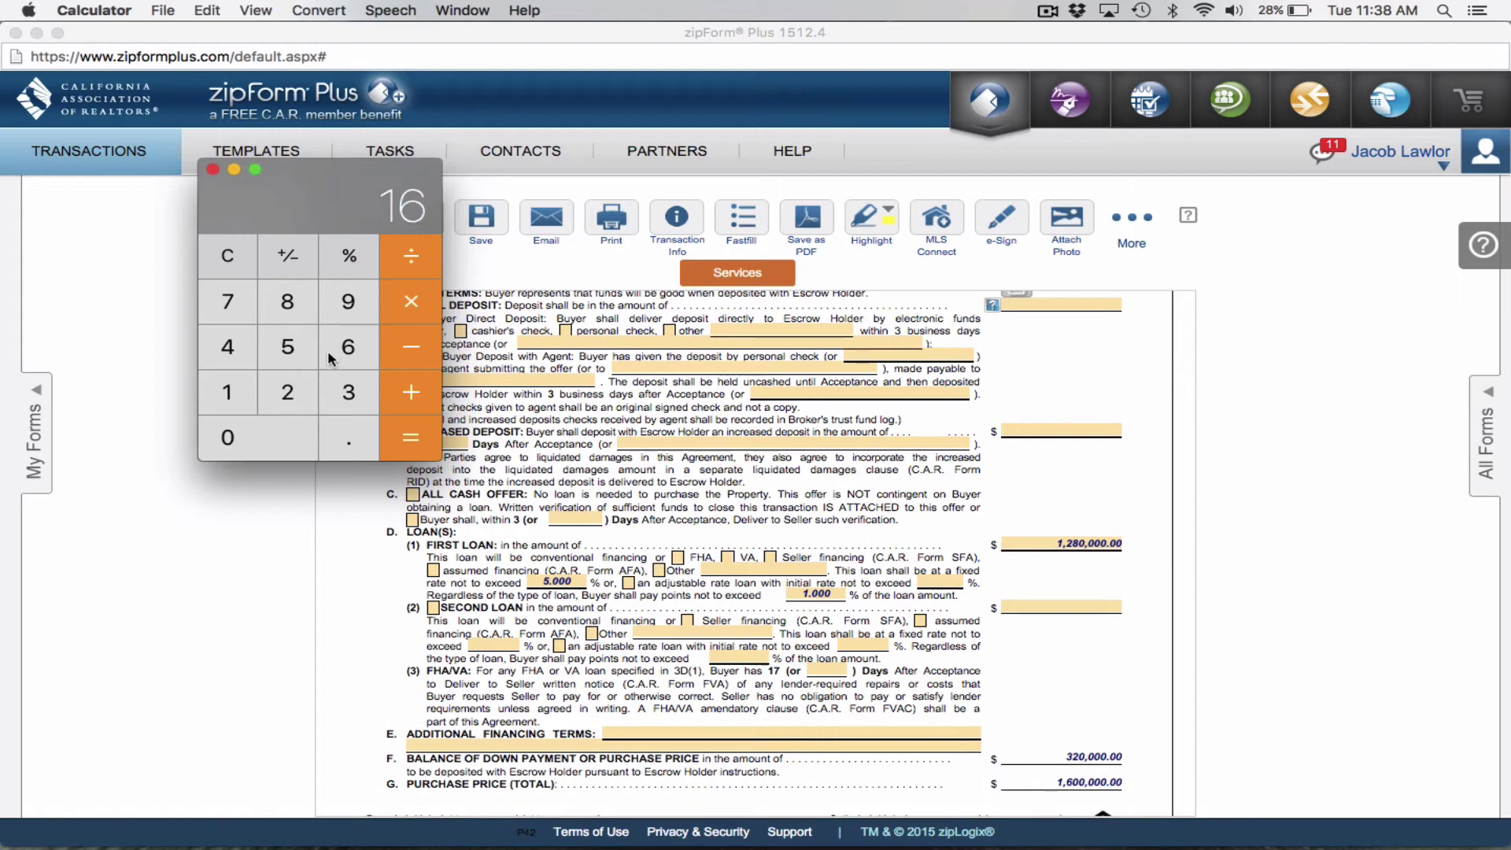
click(272, 445)
click(275, 450)
click(276, 450)
click(275, 450)
click(275, 450)
Multiply by 0.03 and enter the 48,000 result as the Initial Deposit.
click(409, 307)
click(349, 439)
click(291, 440)
click(342, 394)
click(420, 438)
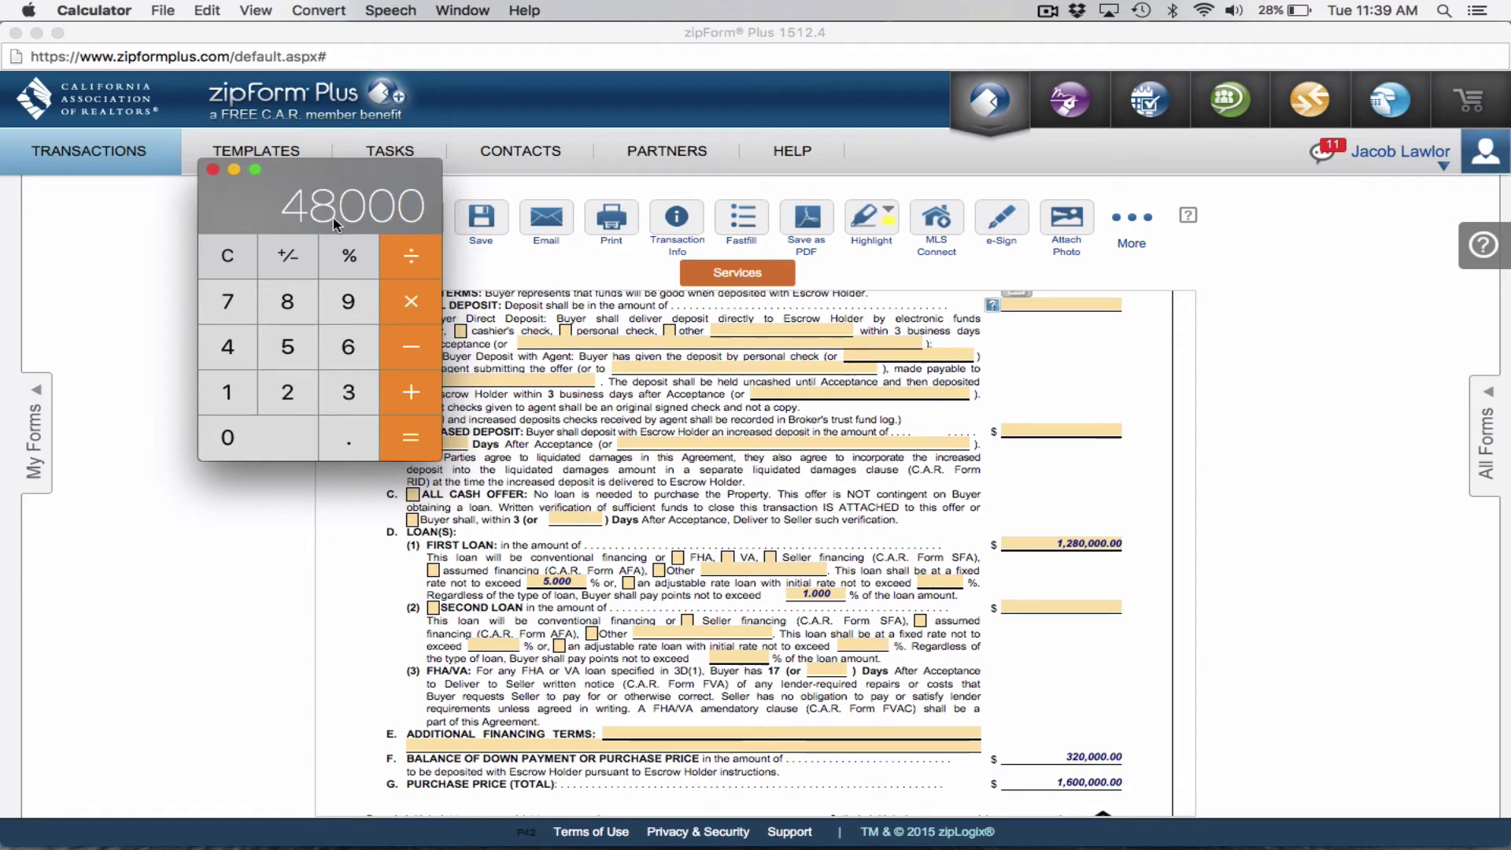
click(1060, 304)
text(48000)
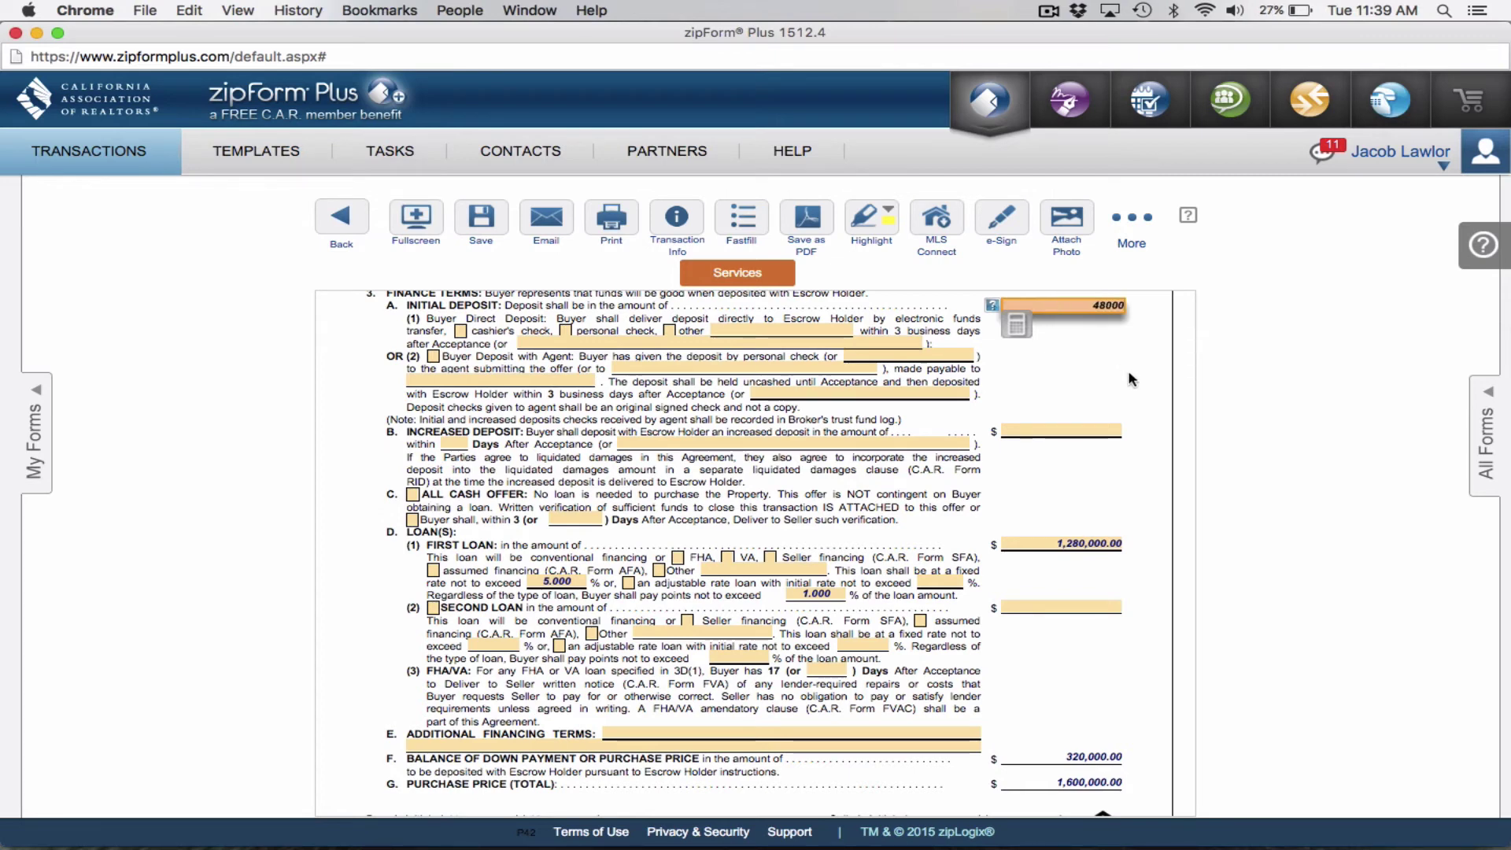
click(1094, 332)
scroll(1096, 332, down, 1)
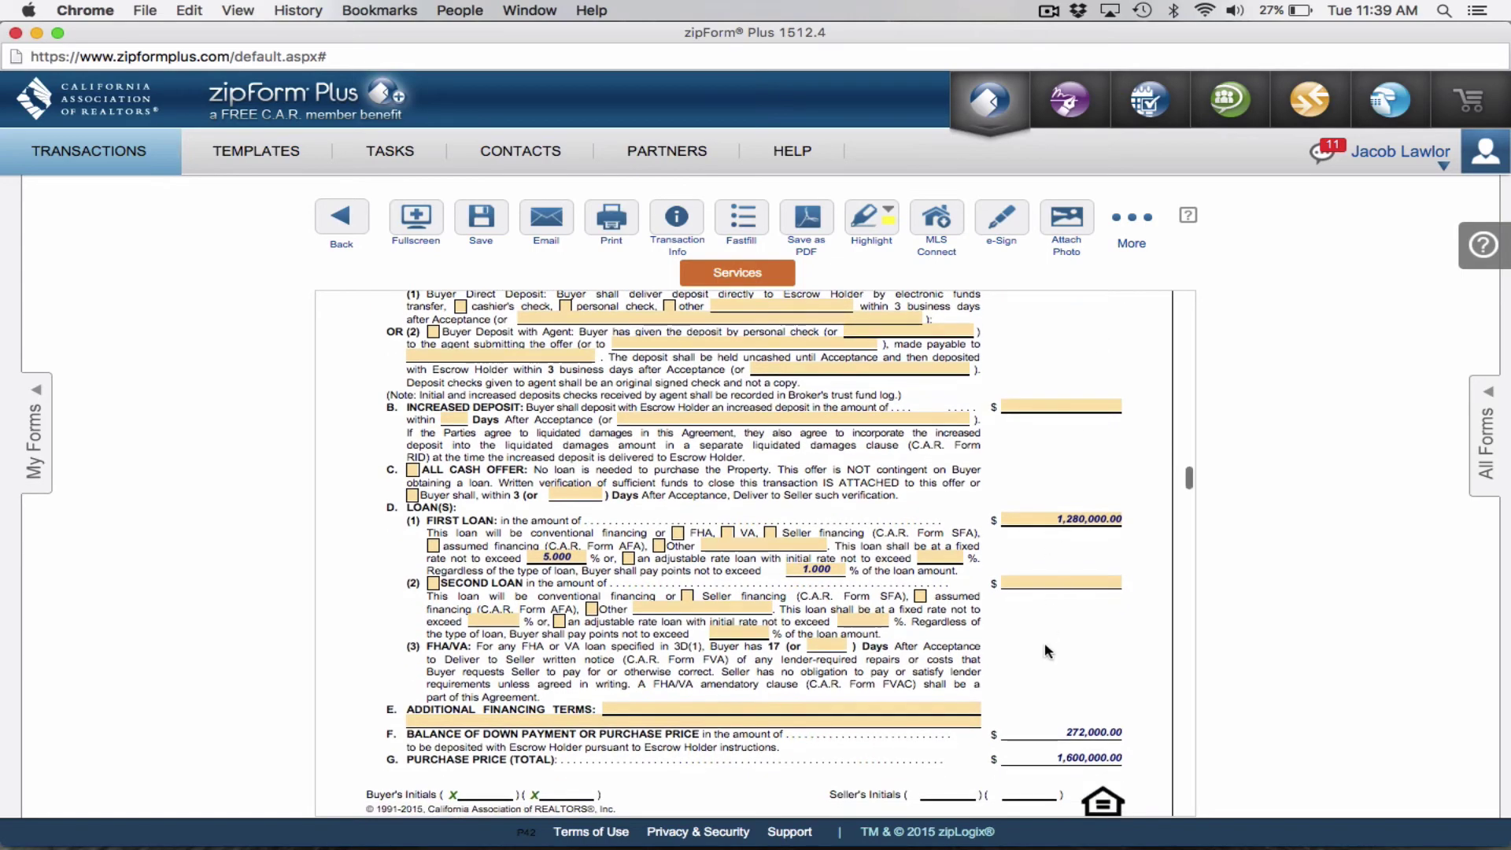
scroll(1106, 468, up, 3)
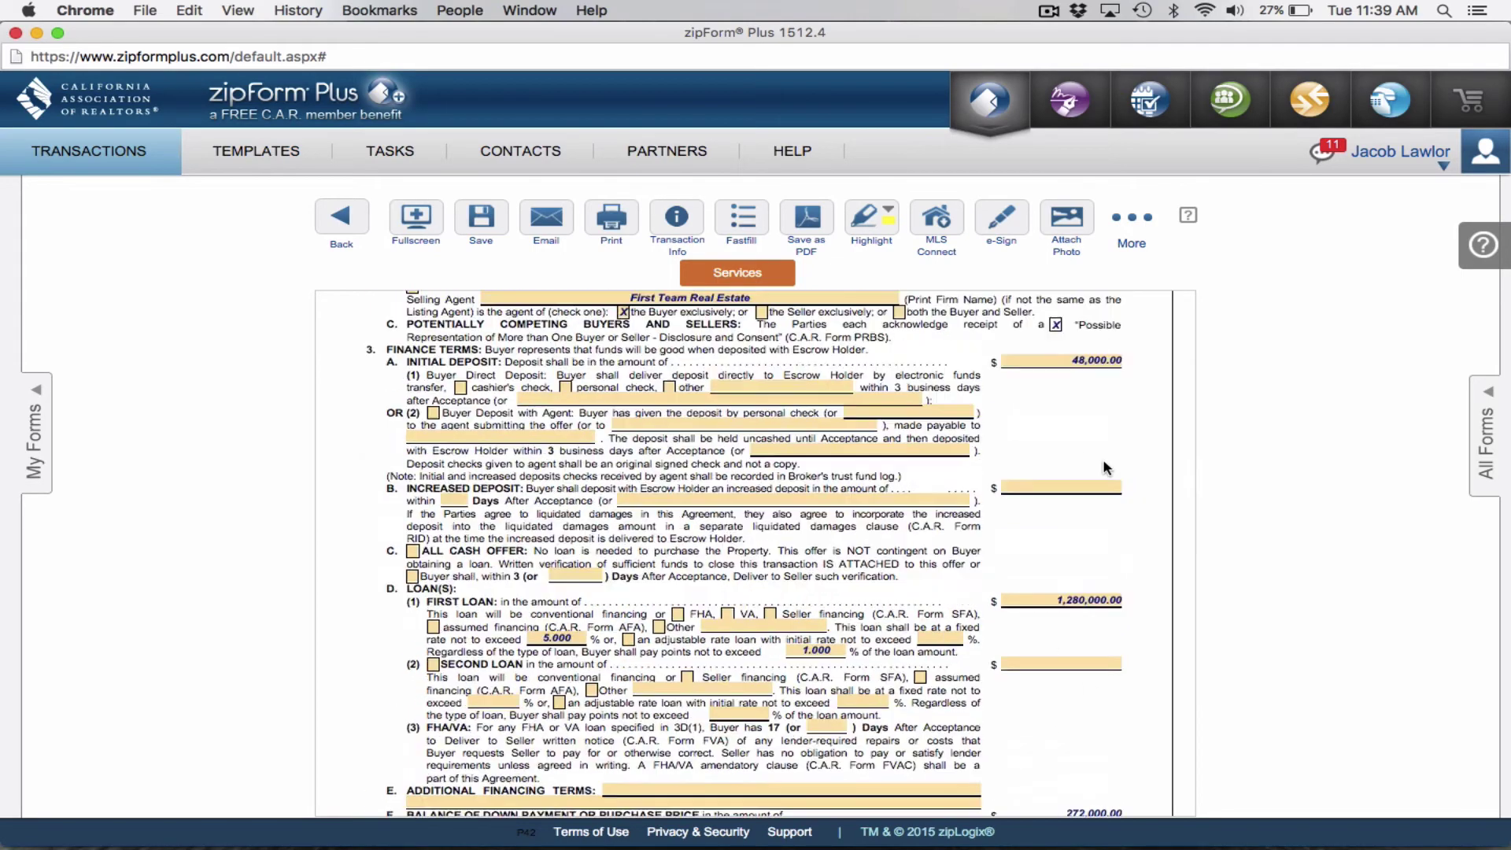
scroll(1094, 438, down, 5)
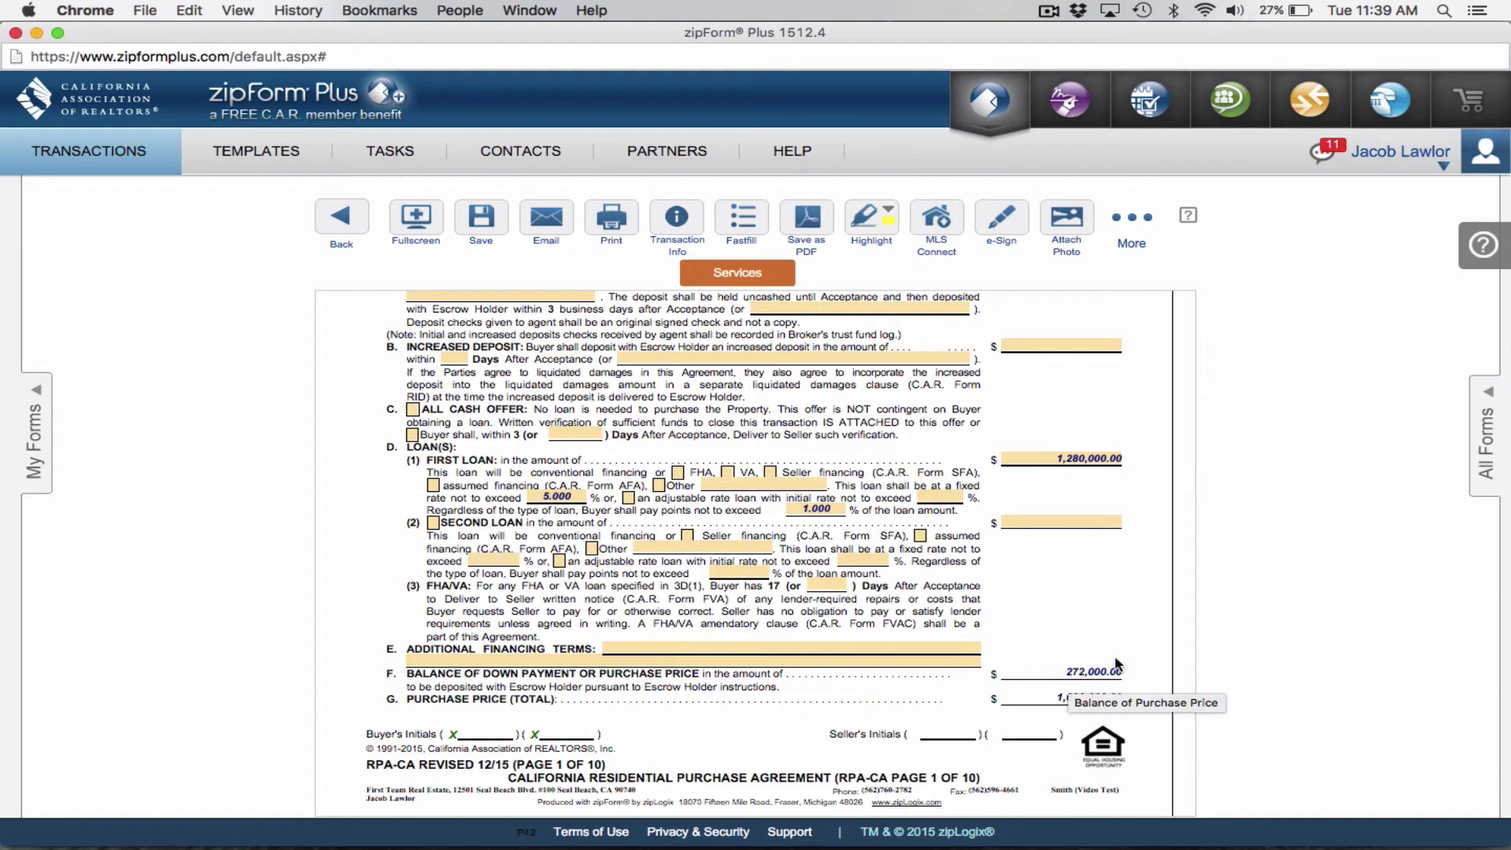
scroll(1080, 705, up, 1)
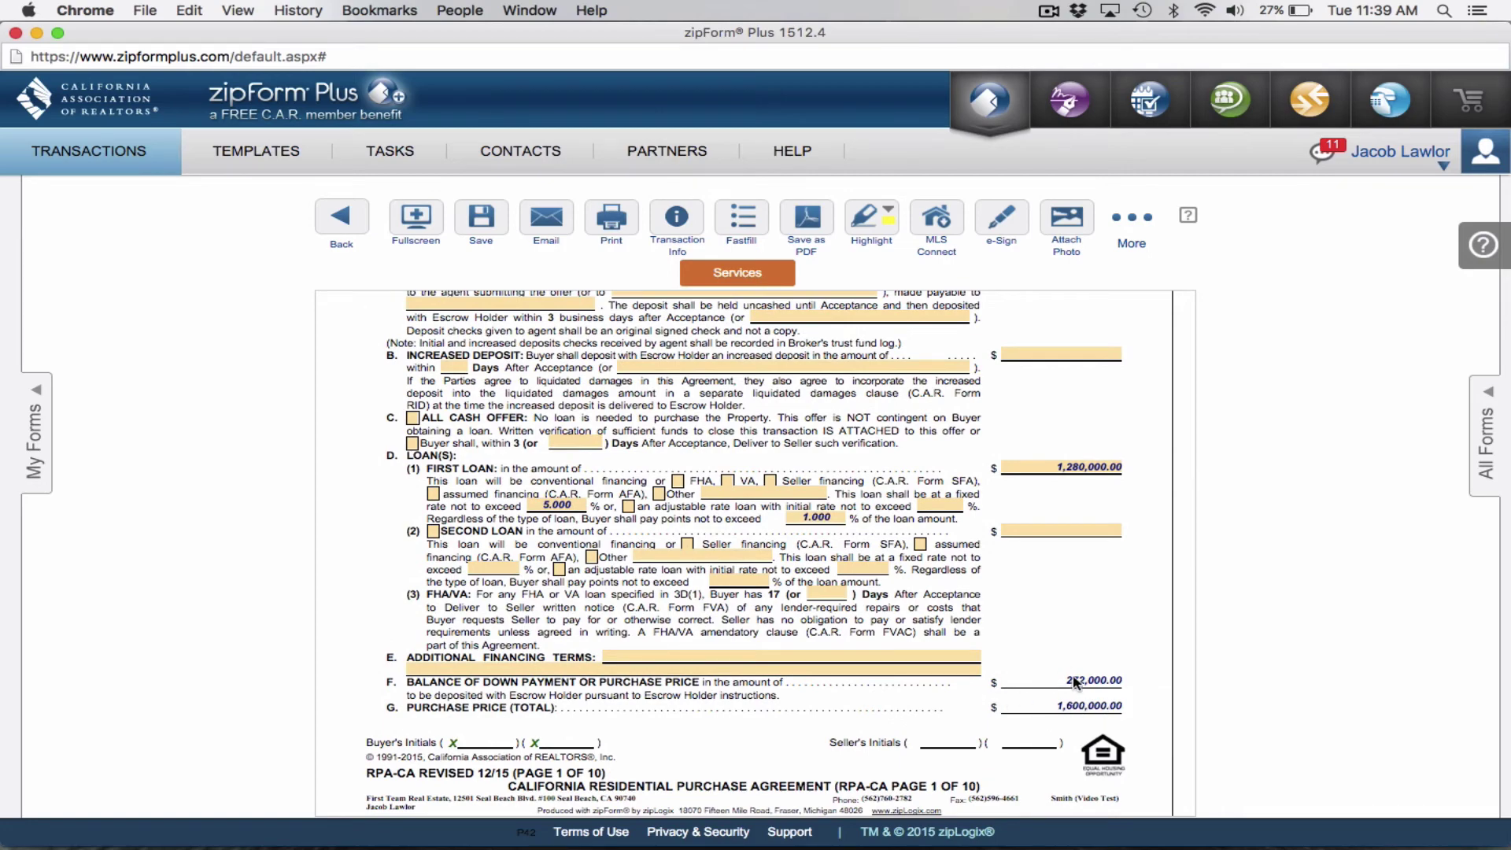
scroll(1049, 681, up, 8)
scroll(1050, 682, up, 2)
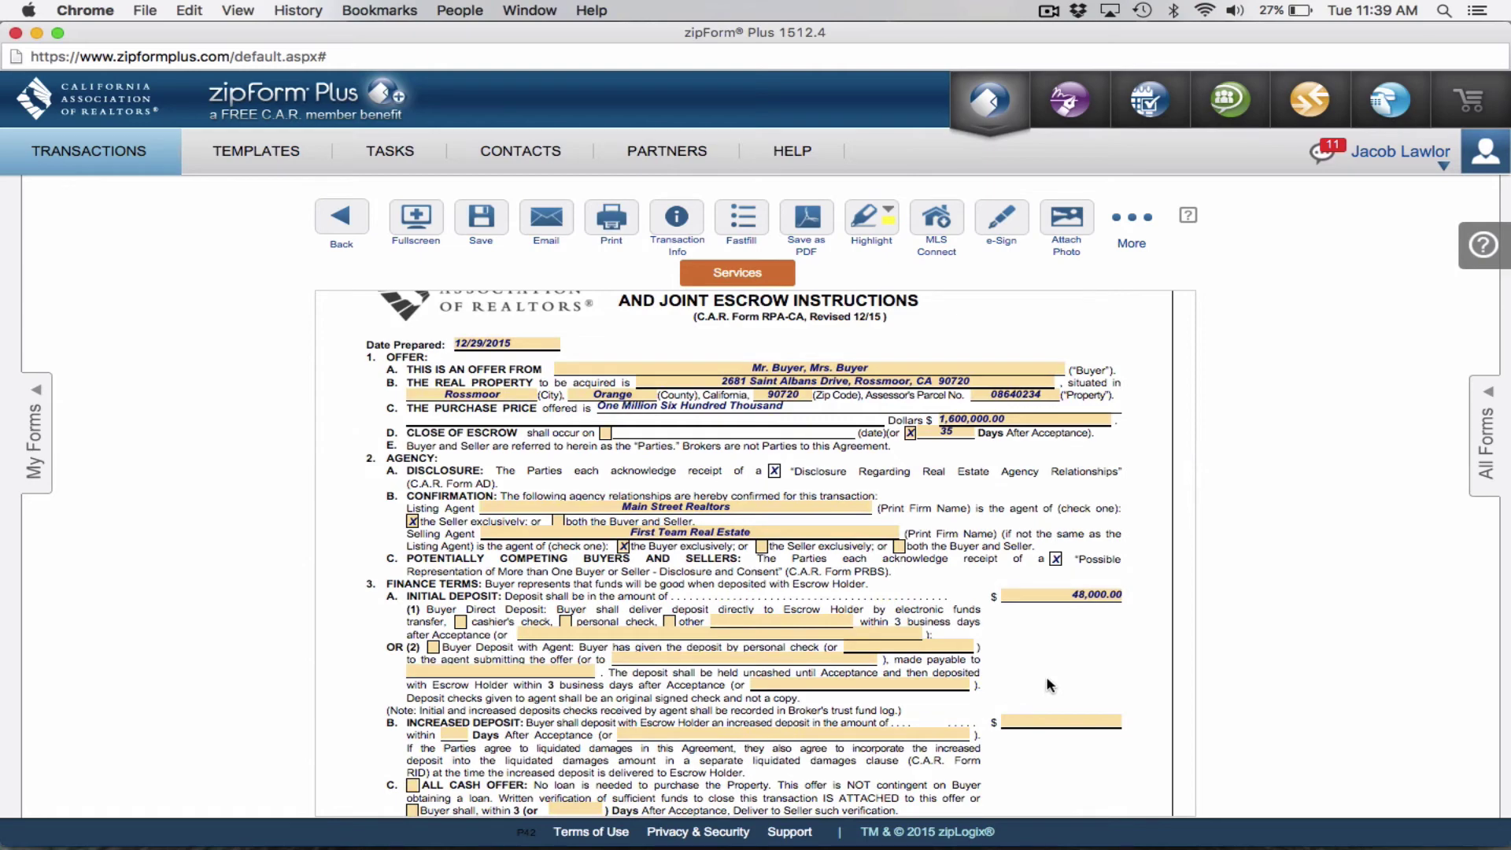
scroll(974, 596, down, 8)
scroll(974, 596, down, 20)
scroll(879, 477, down, 10)
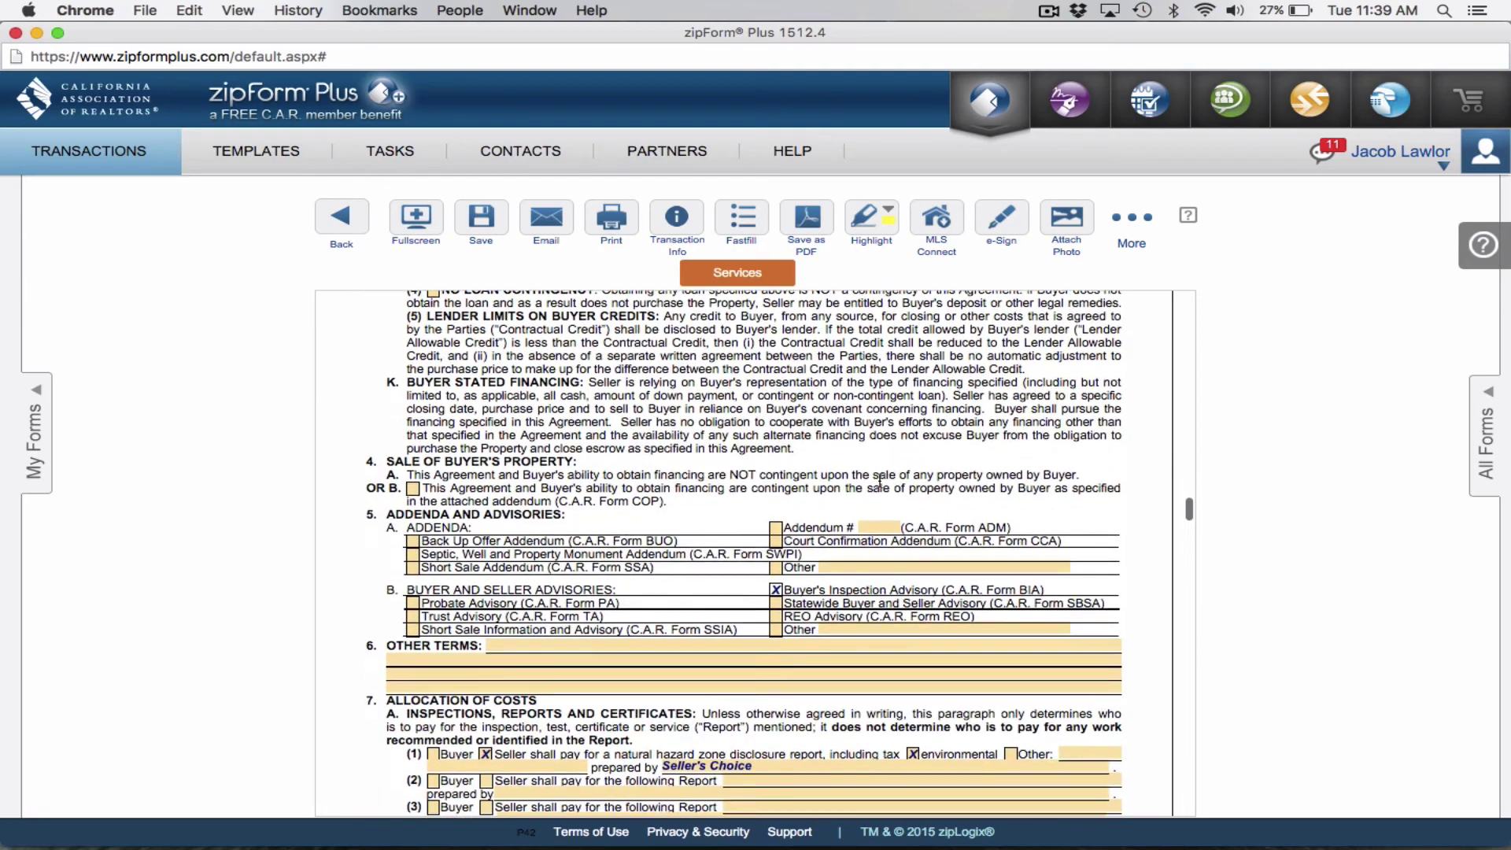
scroll(879, 480, down, 3)
scroll(880, 484, down, 20)
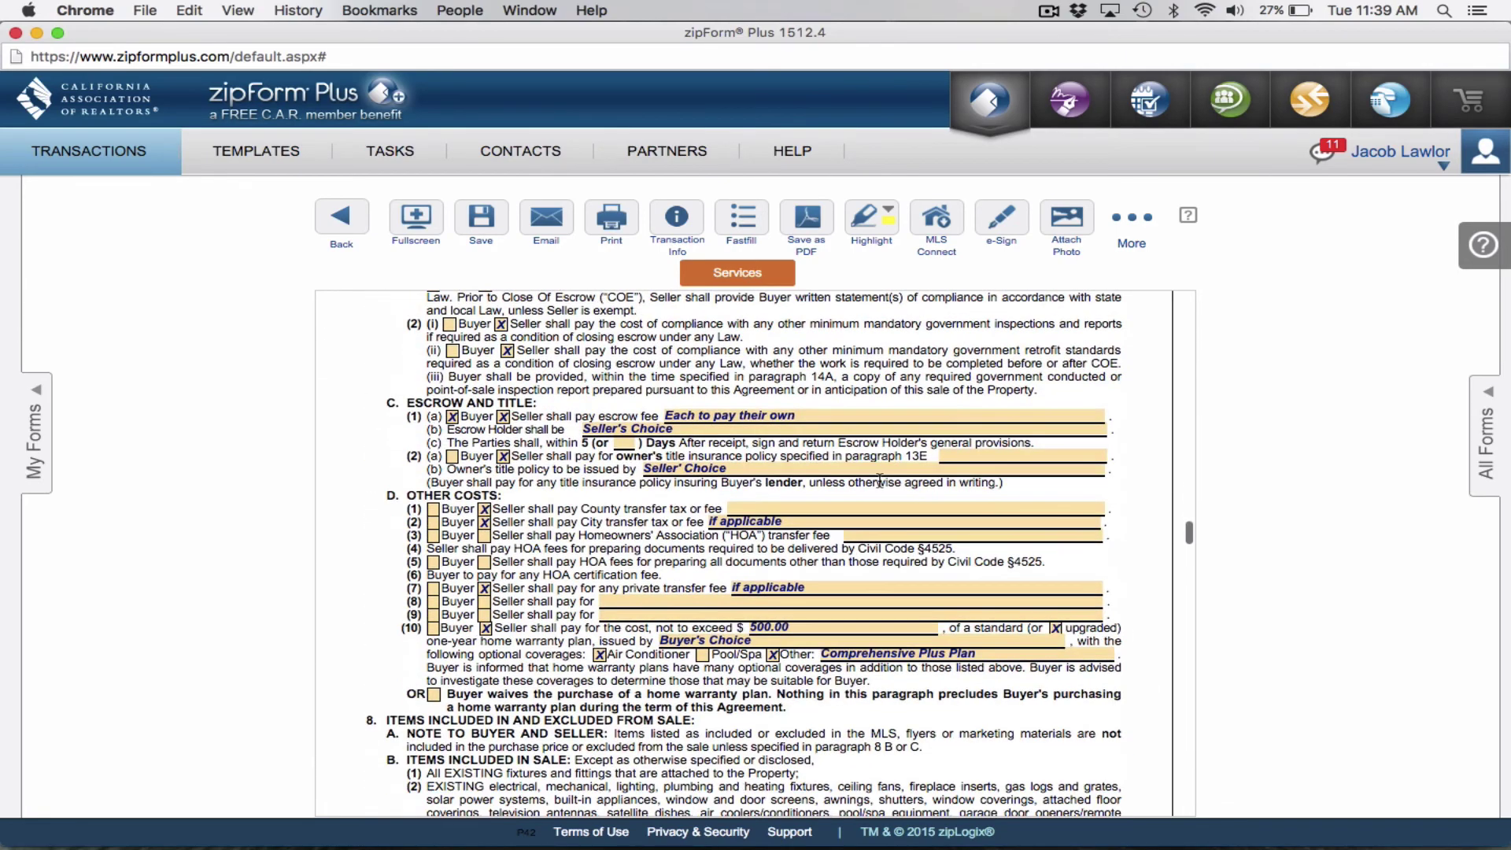
scroll(879, 480, down, 2)
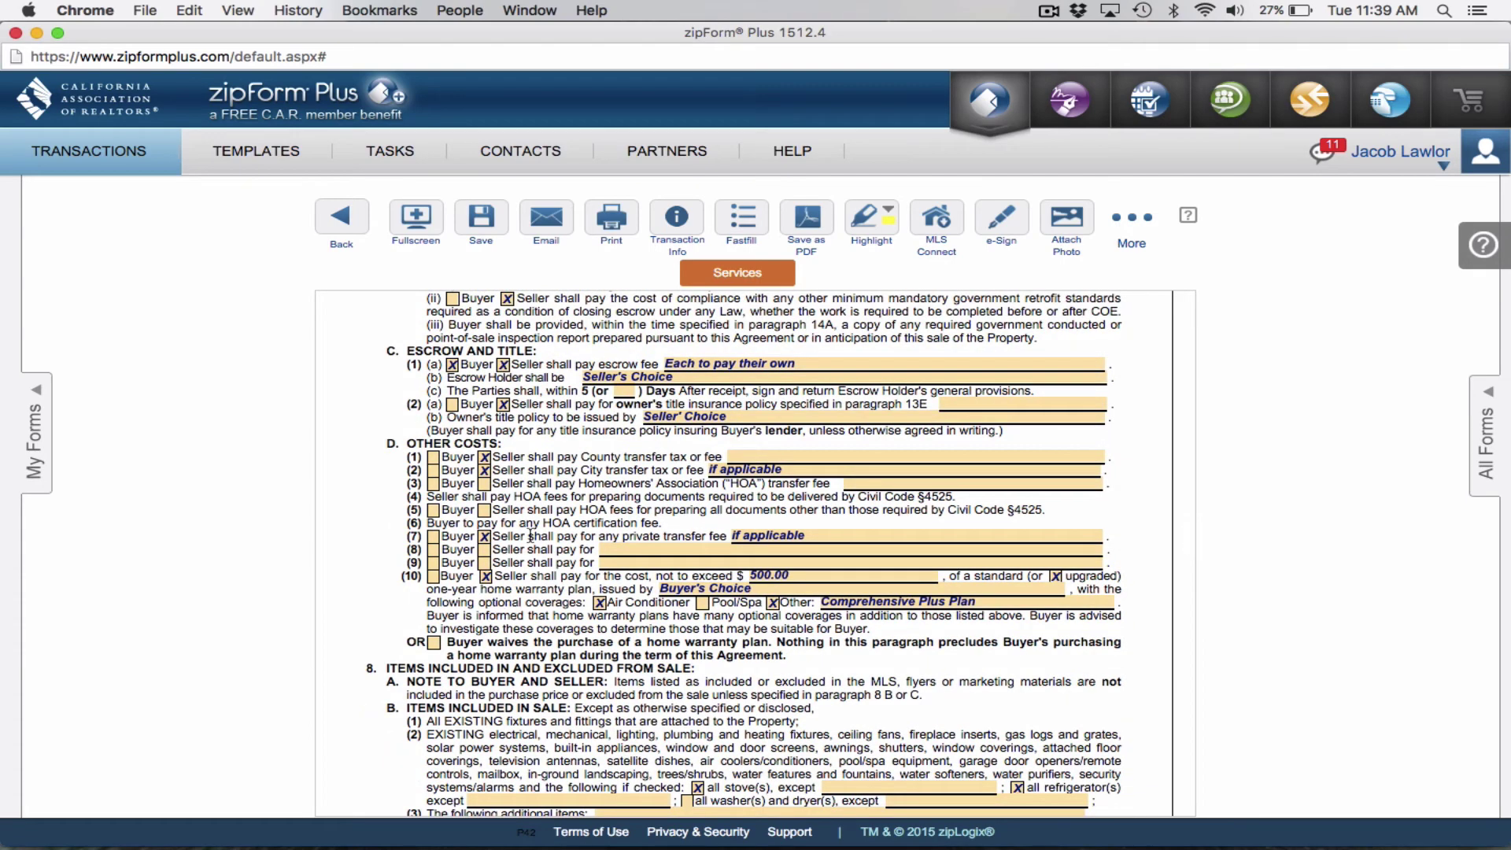
scroll(892, 579, down, 5)
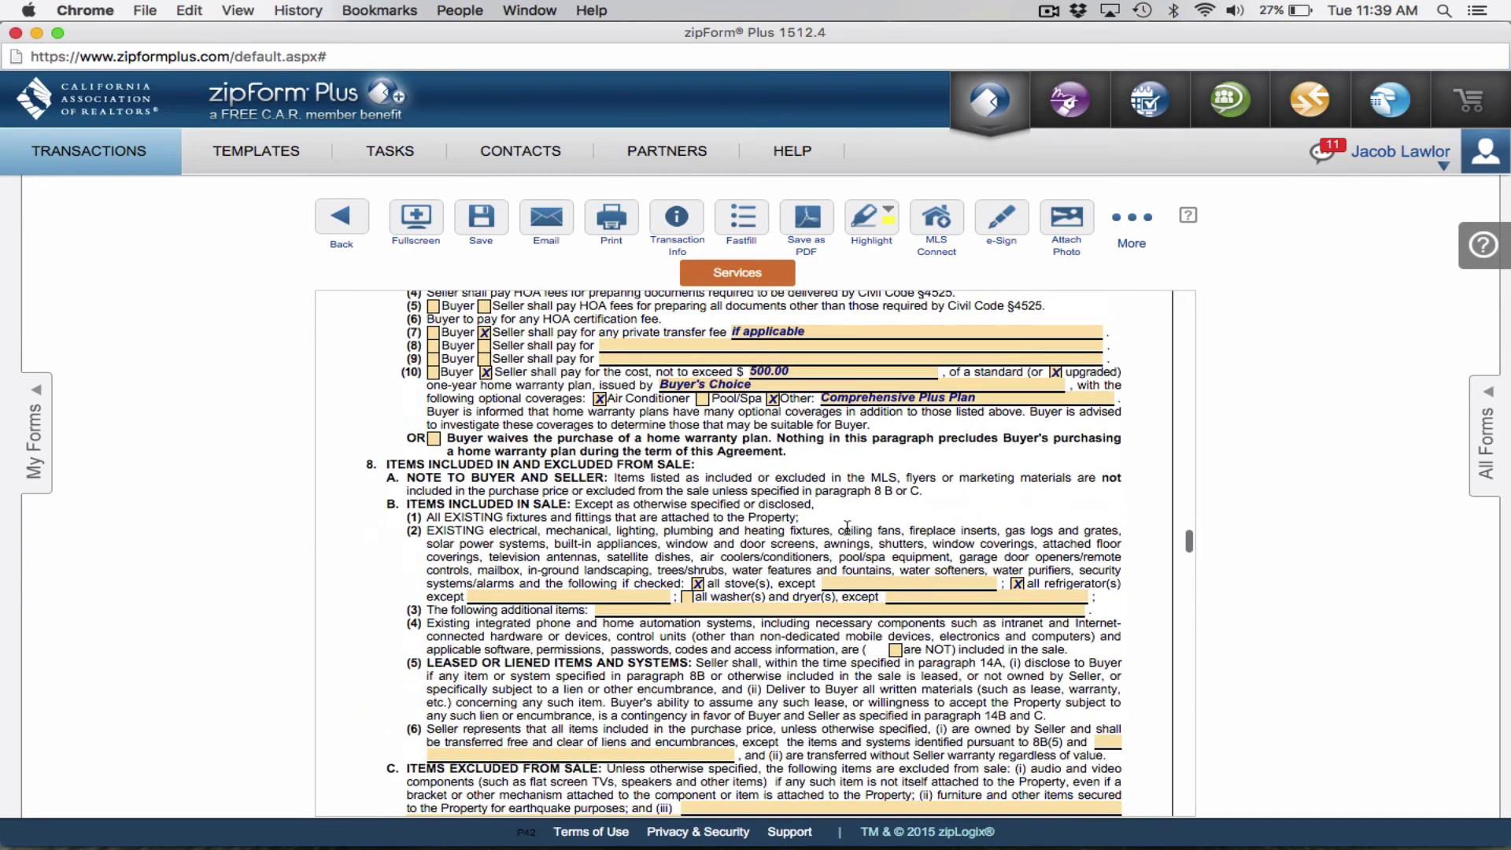
scroll(930, 599, down, 10)
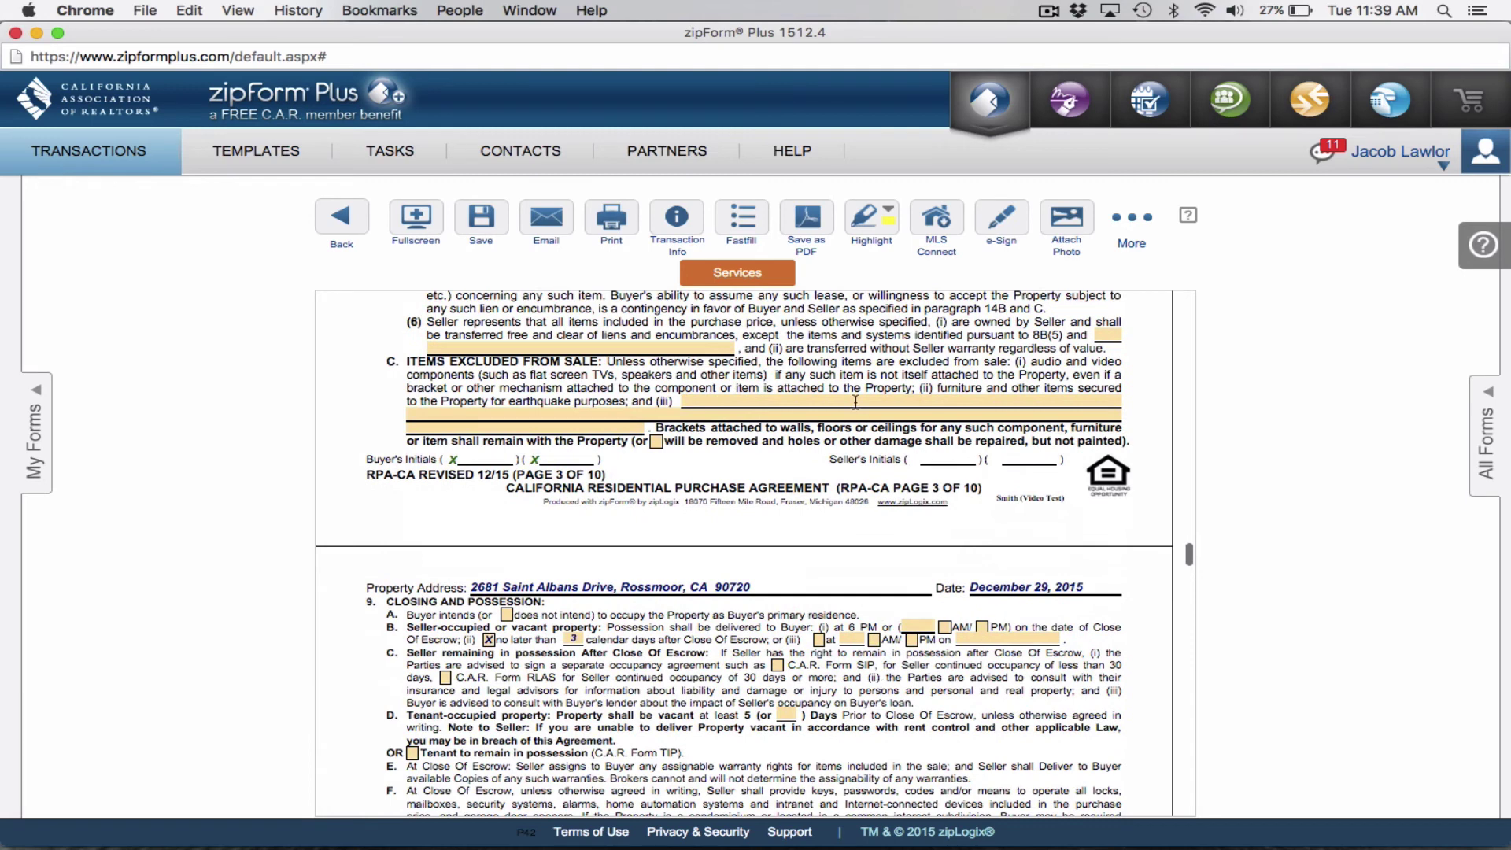
scroll(856, 401, down, 3)
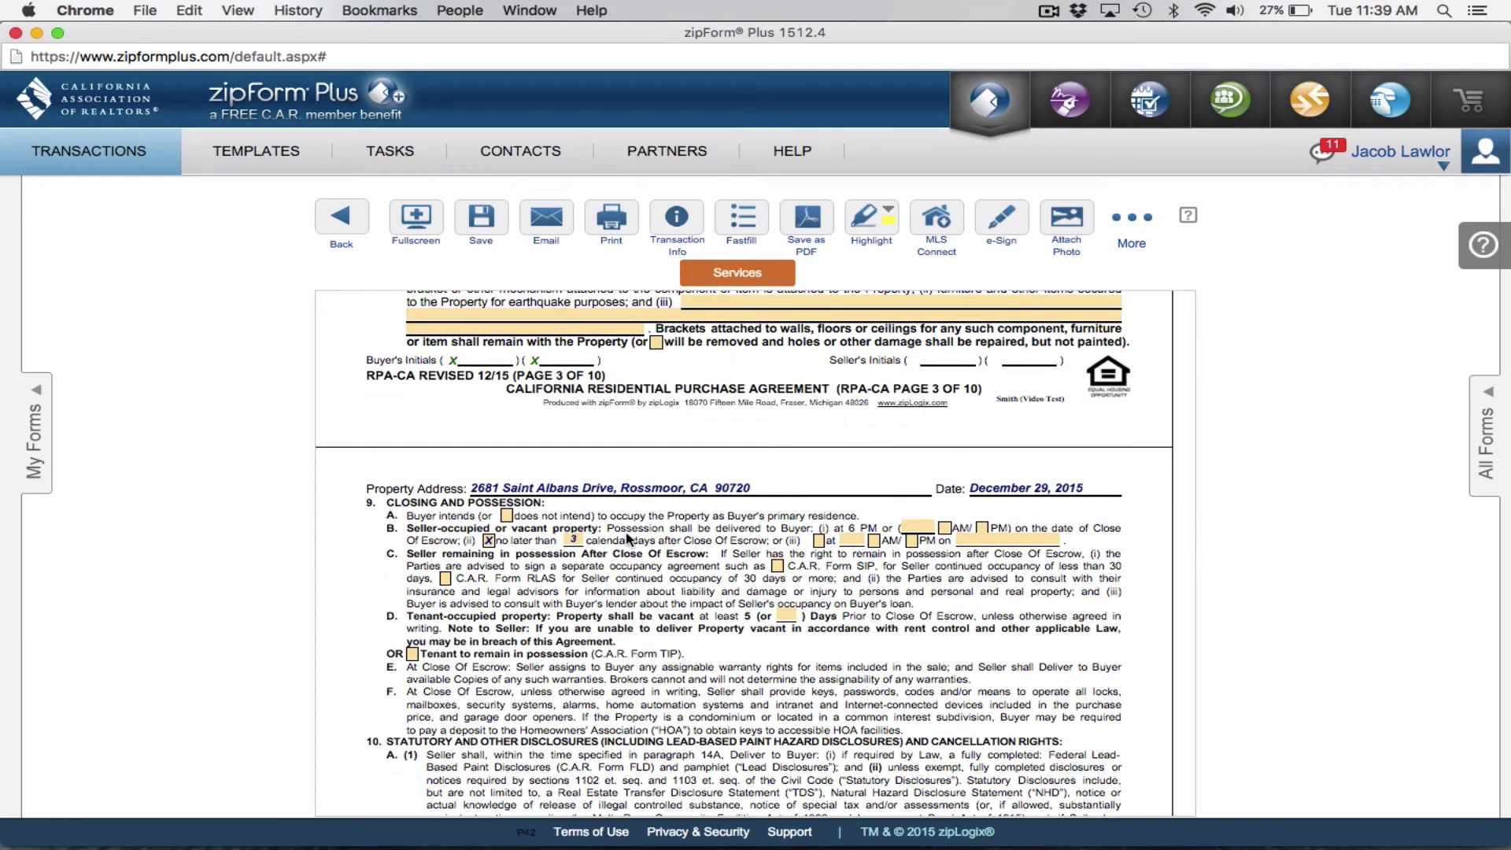
scroll(674, 412, down, 3)
scroll(674, 417, down, 5)
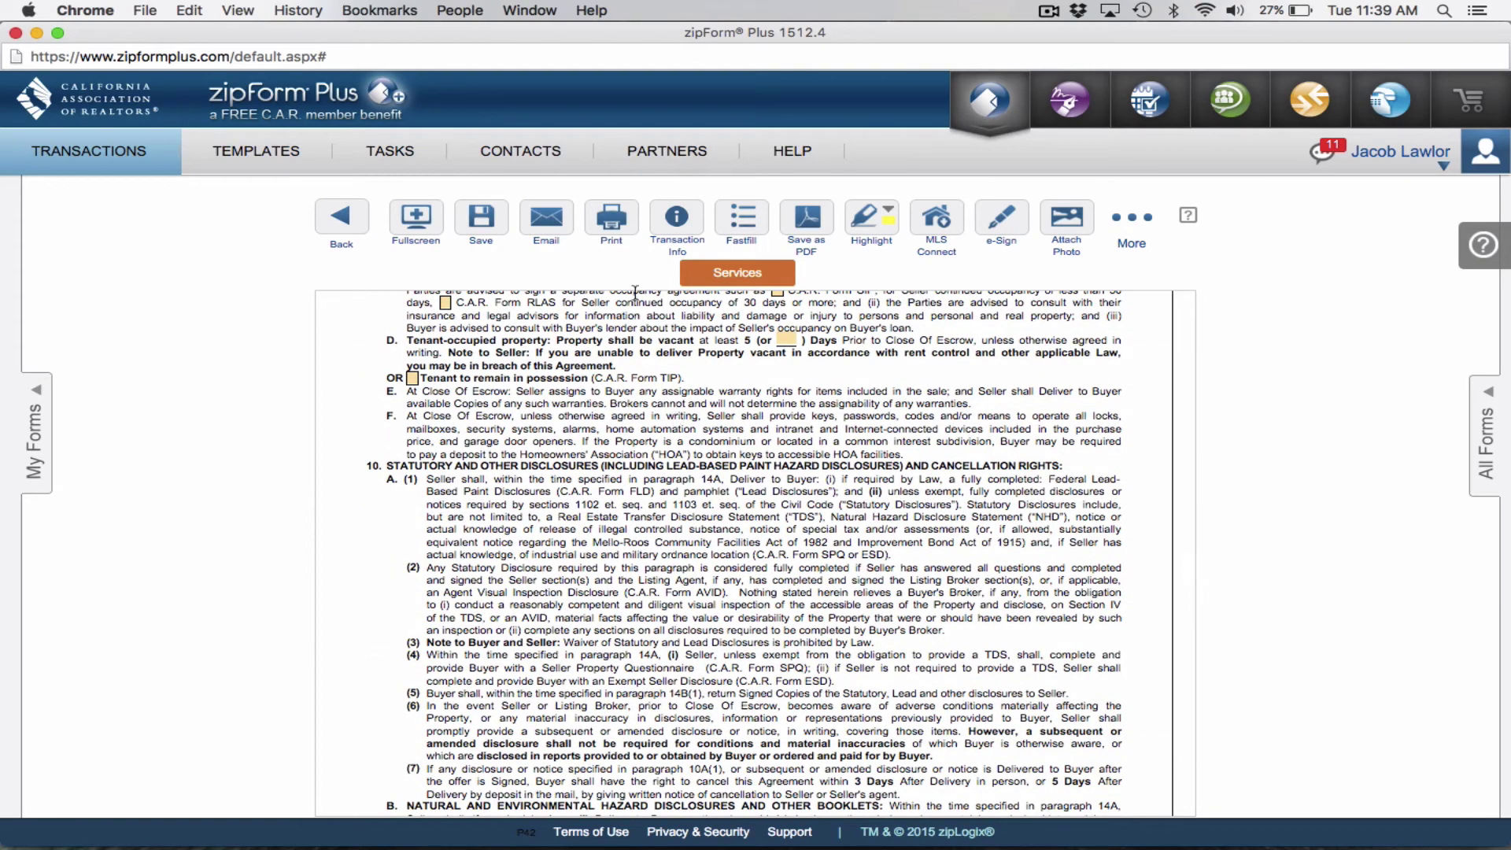
Save the filled purchase agreement and scroll down to its page 9 offer-expiration section.
click(482, 217)
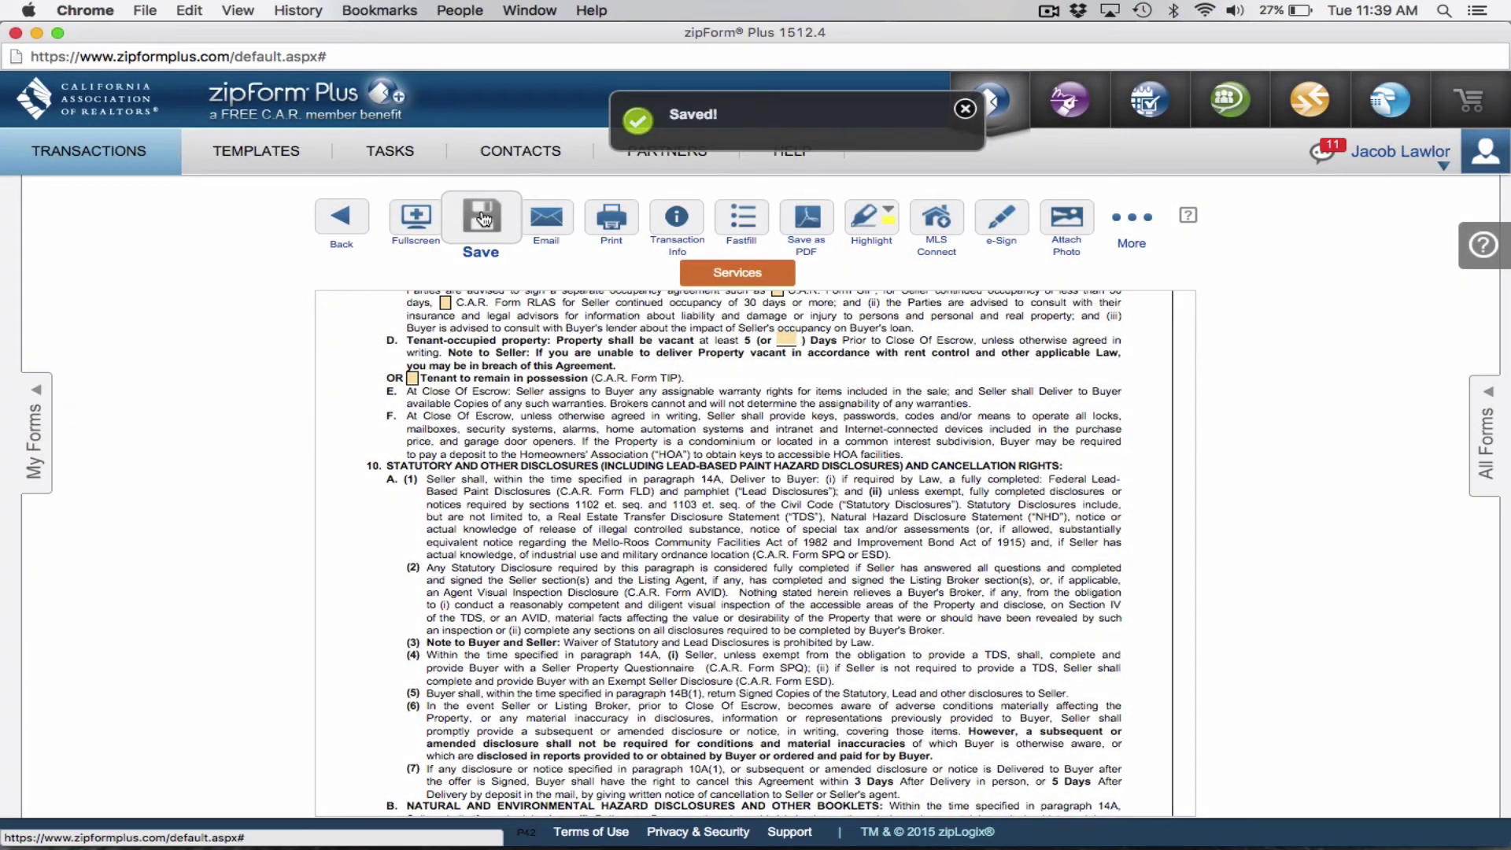
scroll(540, 489, down, 10)
scroll(540, 490, down, 15)
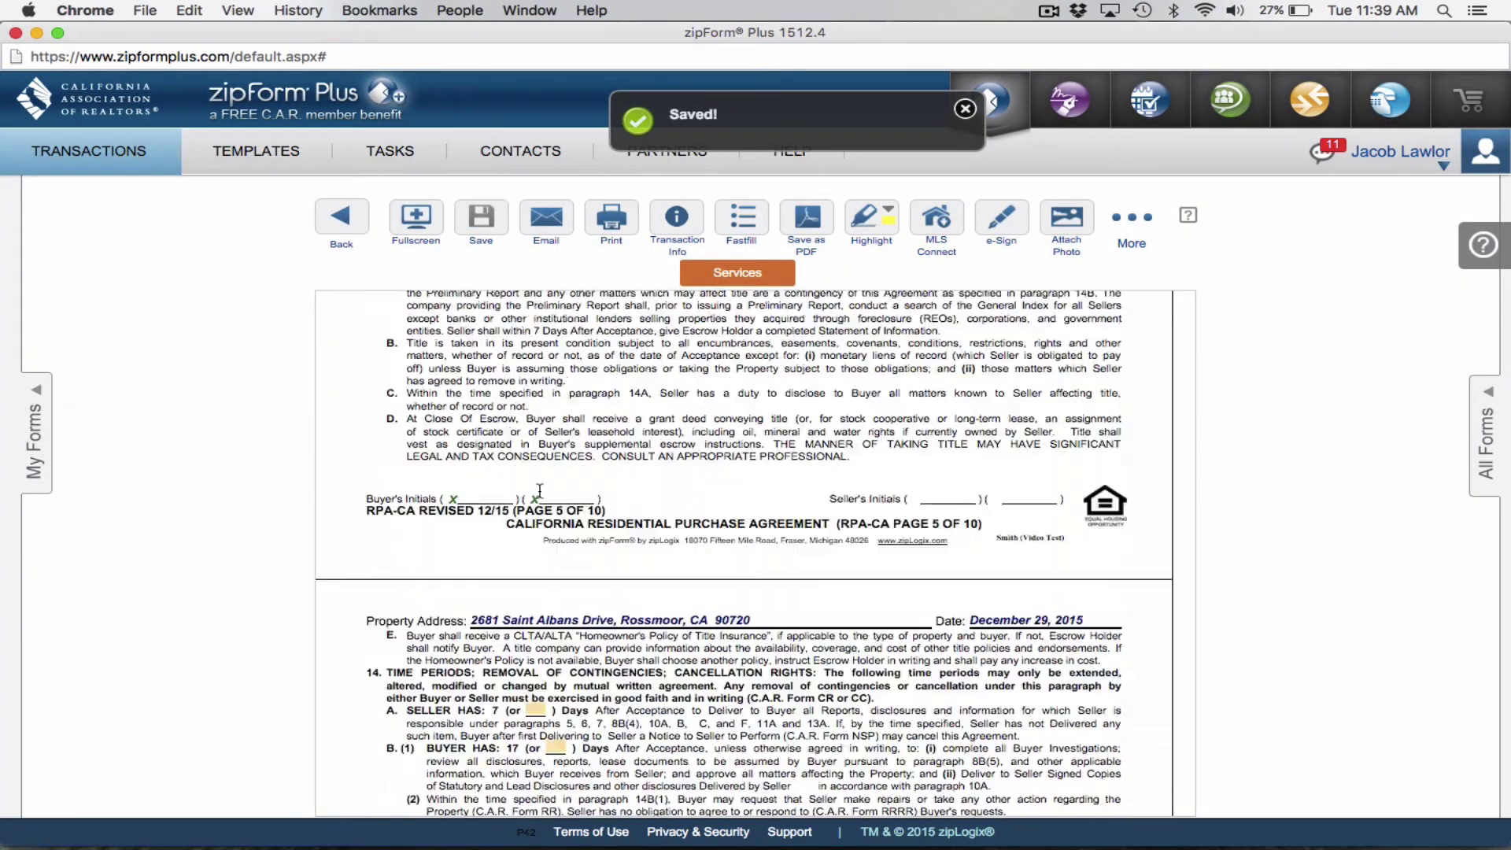
scroll(540, 490, down, 20)
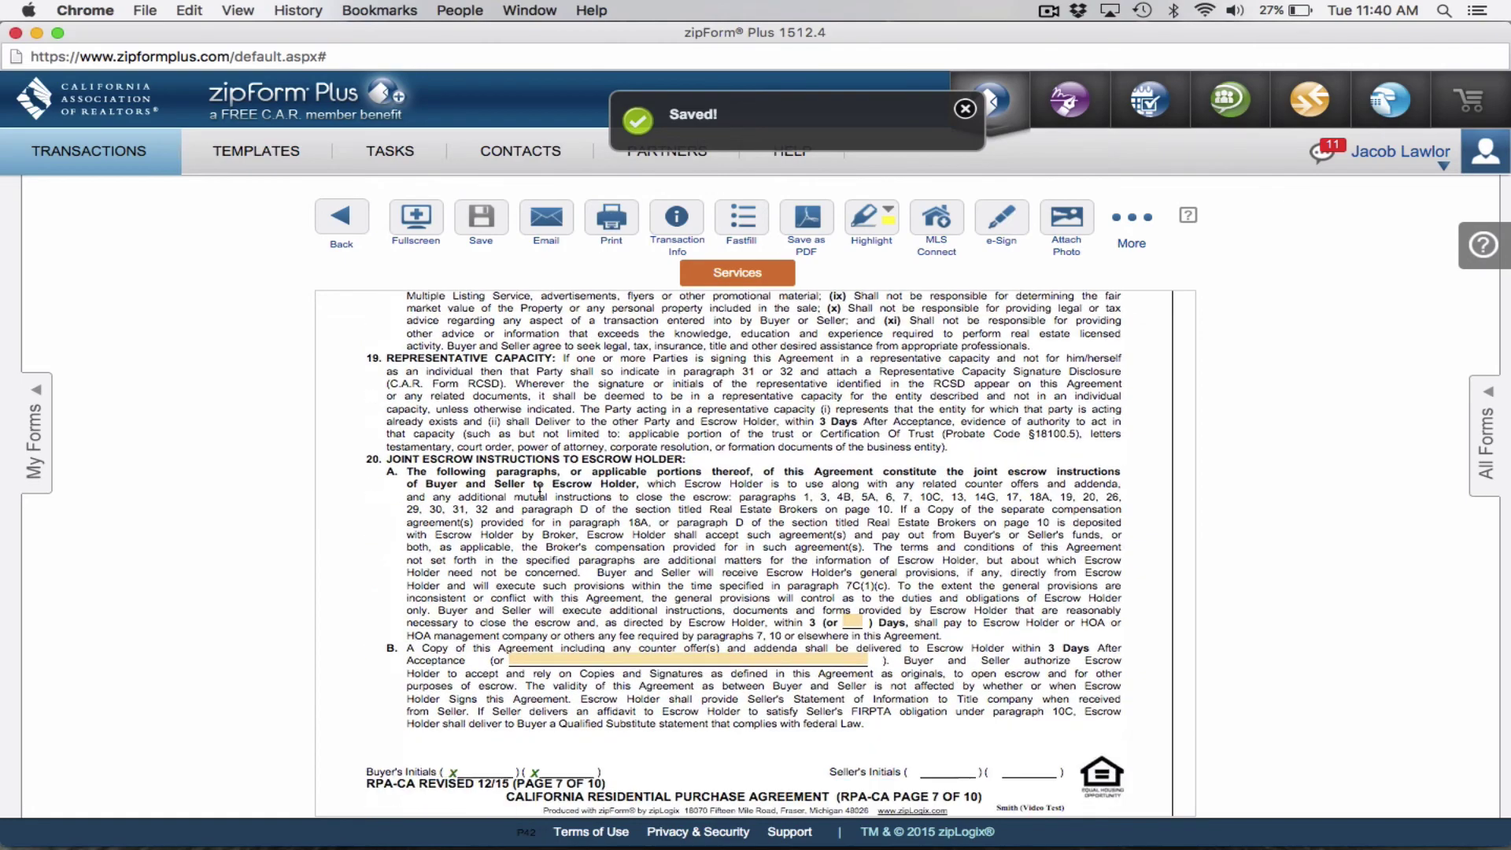
scroll(540, 490, down, 5)
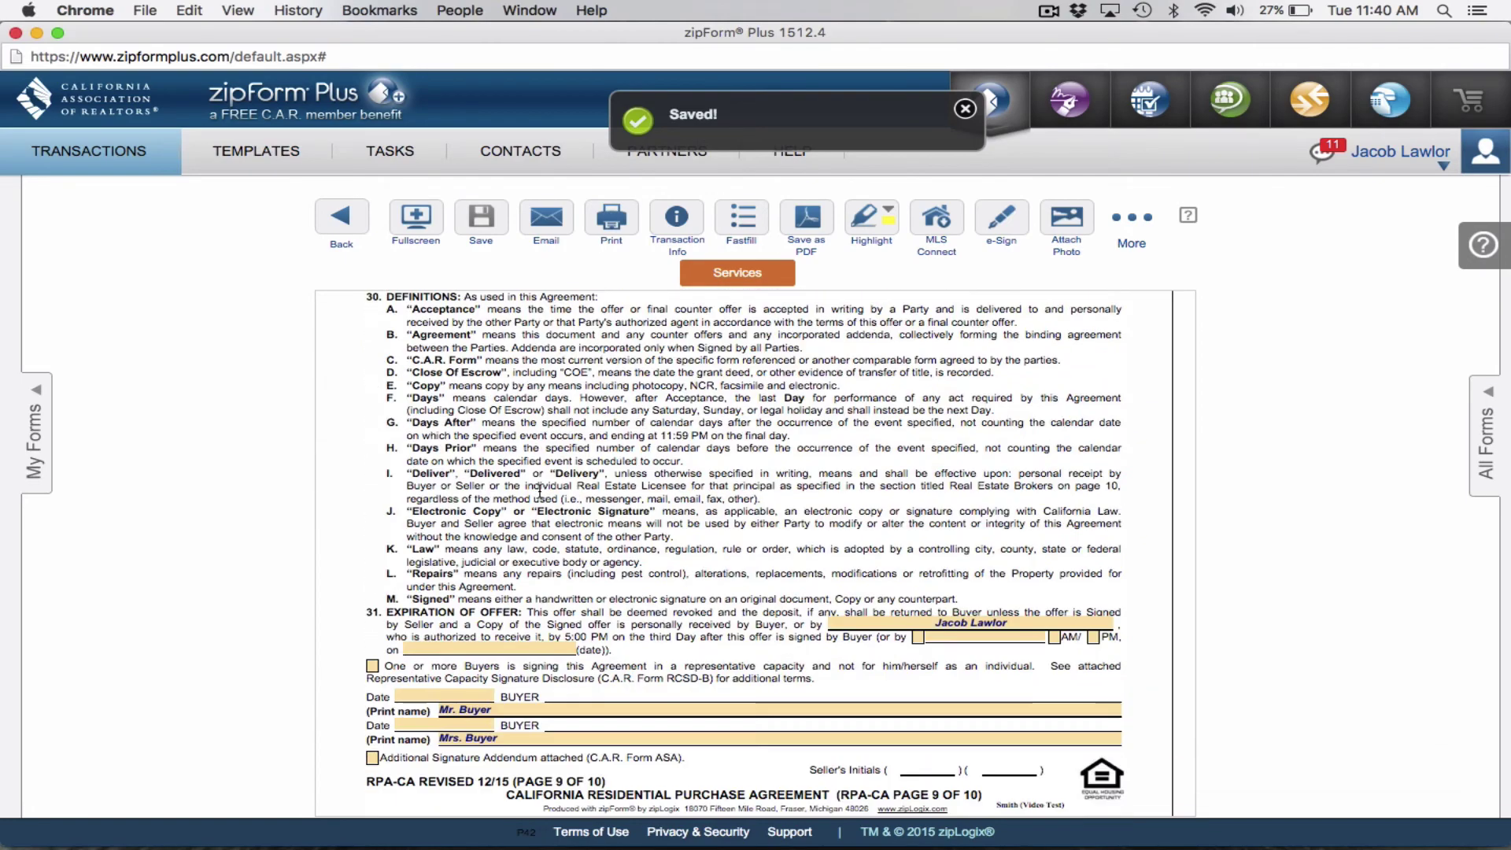
click(598, 209)
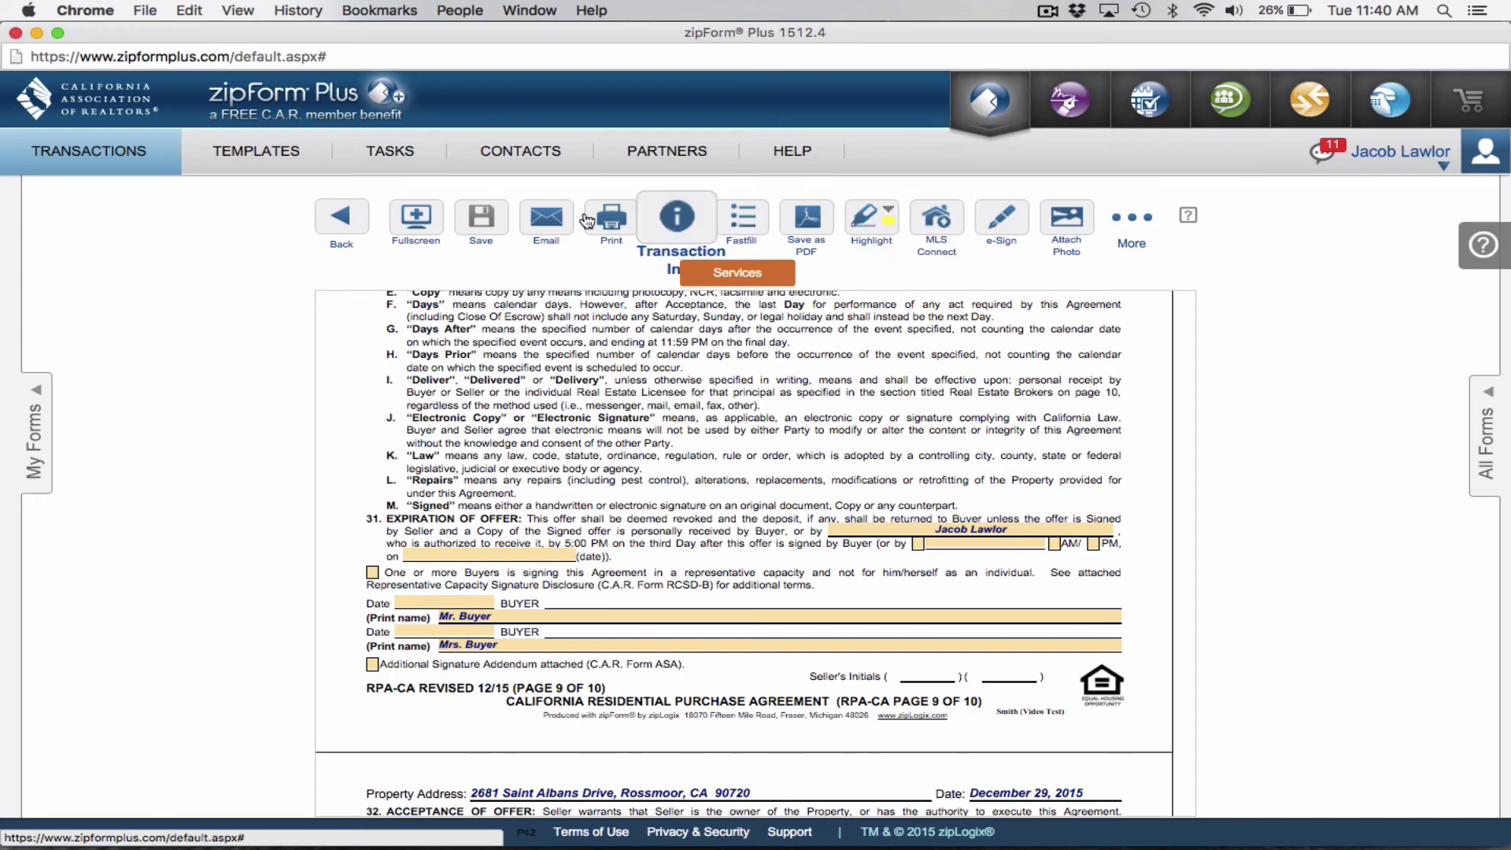
Bring up the toolbar's Email dropdown with options for emailing this form or multiple forms.
mouse_move(1080, 205)
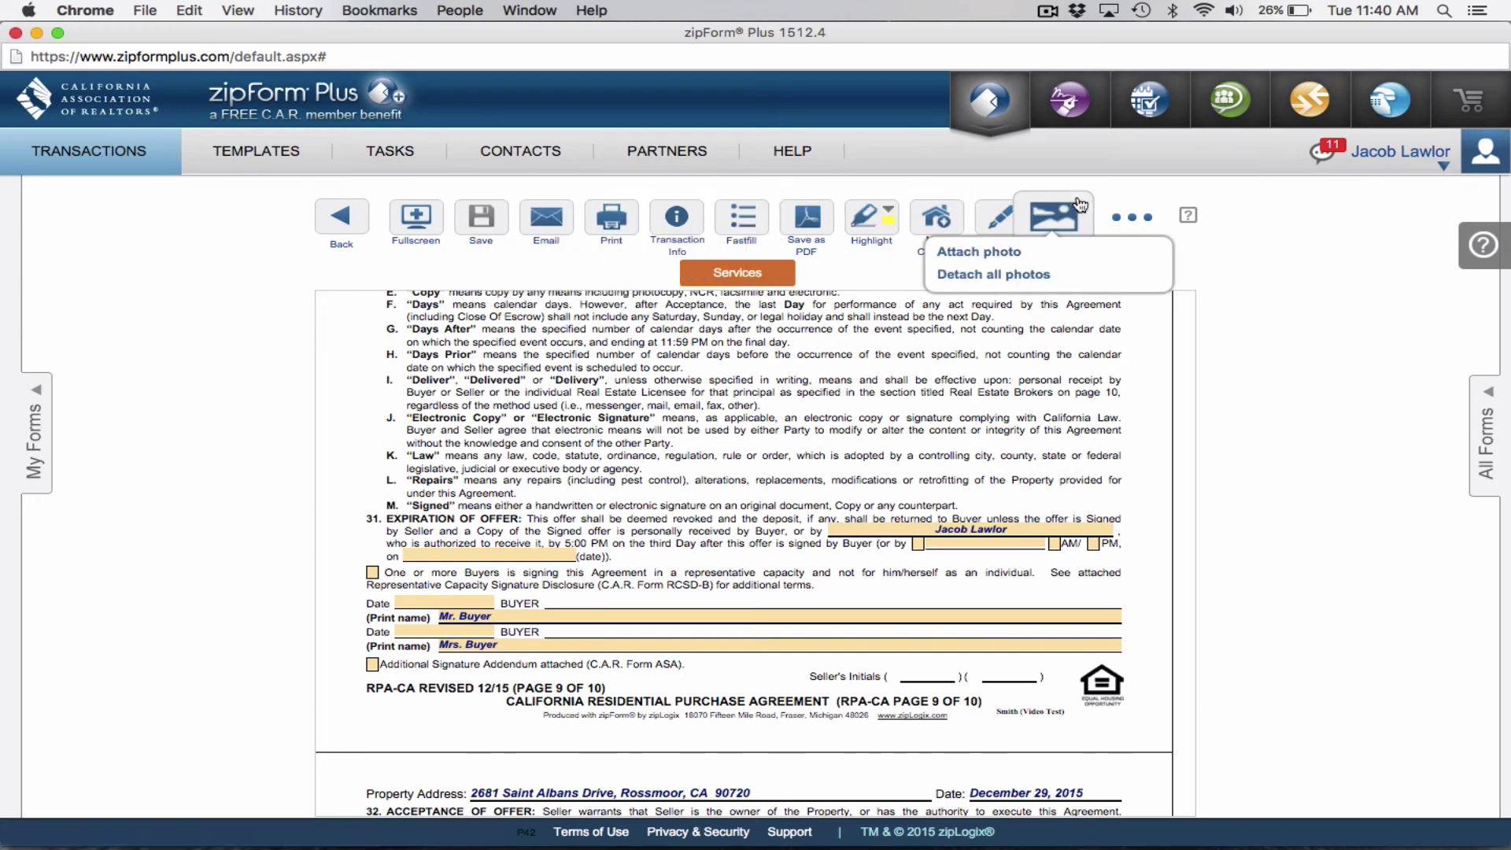
mouse_move(997, 224)
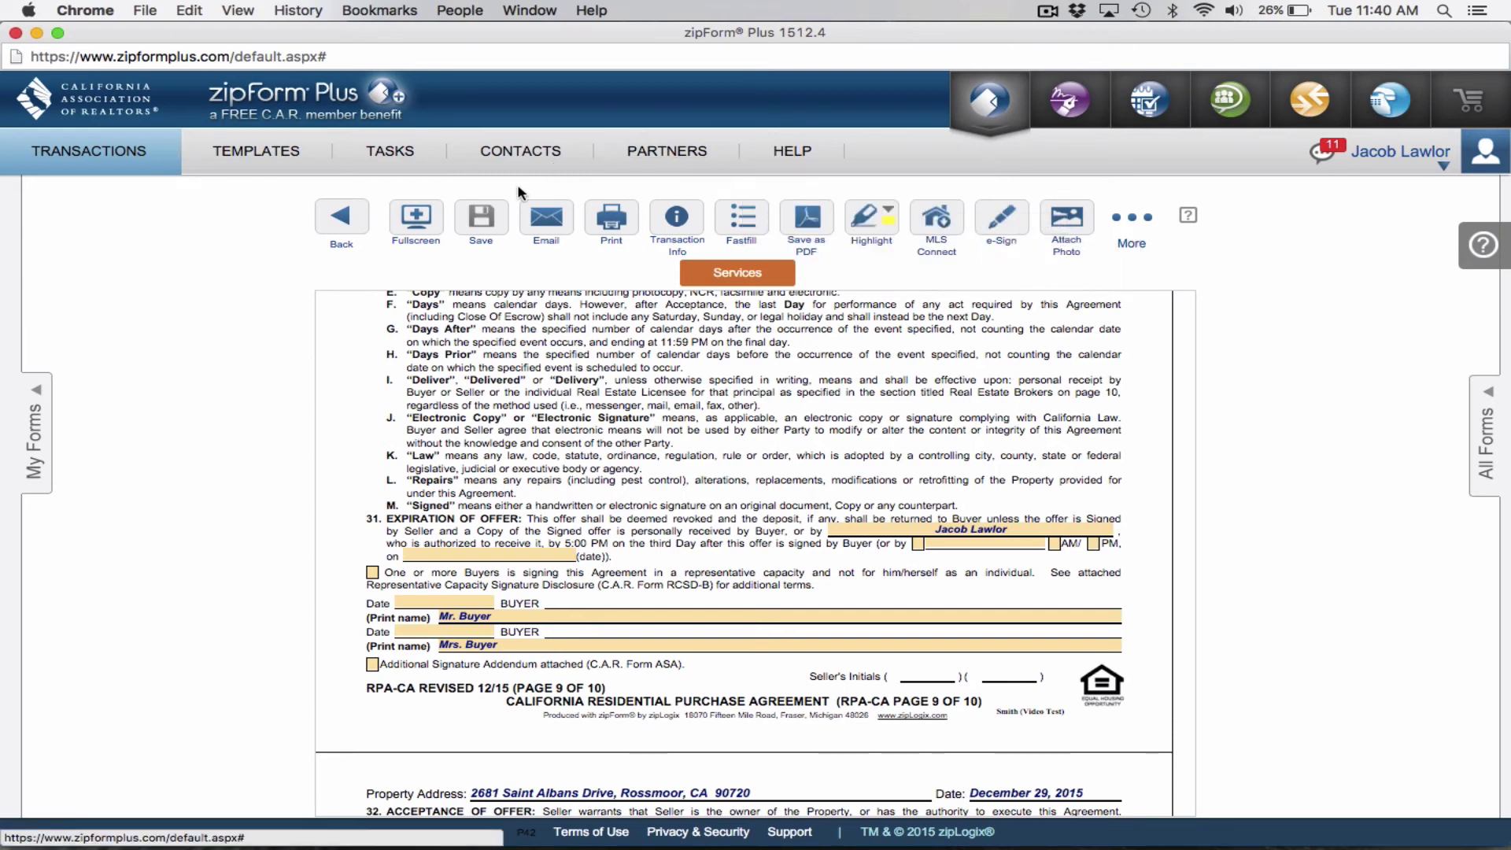
mouse_move(561, 218)
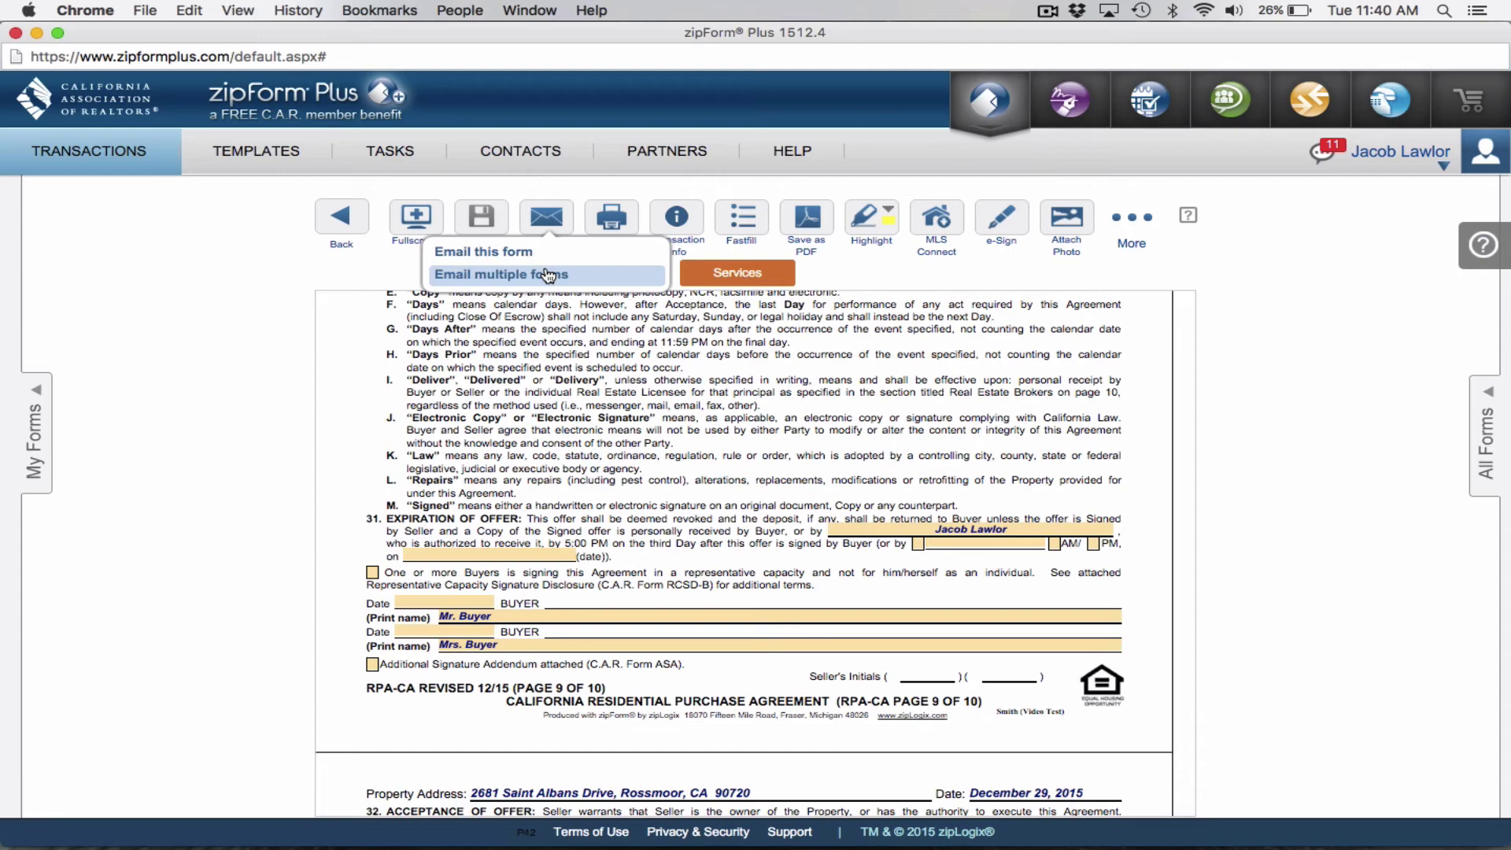
Choose Email this form and fill in the agent's e-mail address as recipient.
click(528, 252)
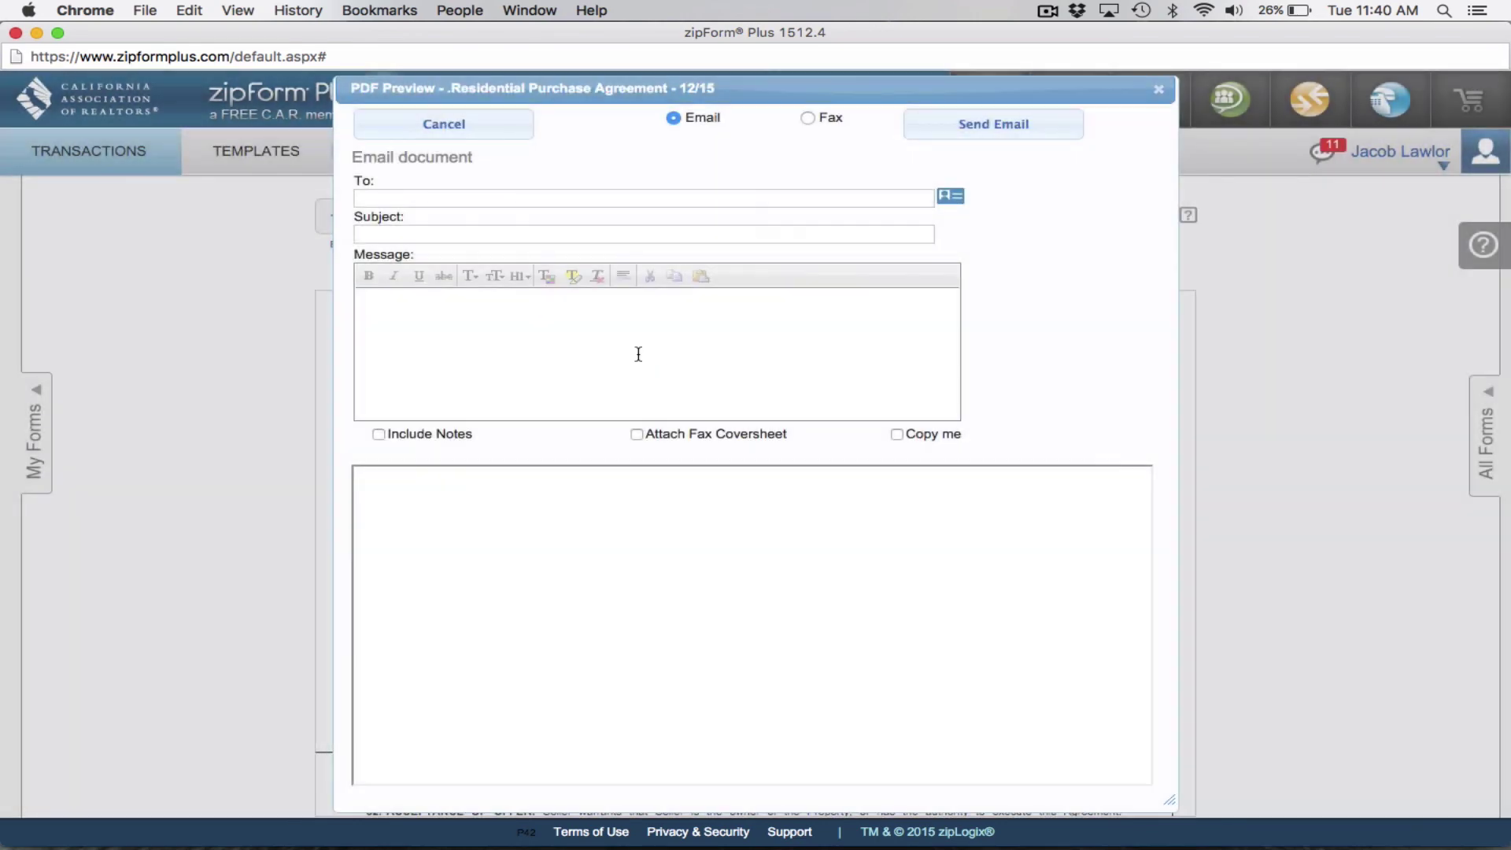
click(431, 241)
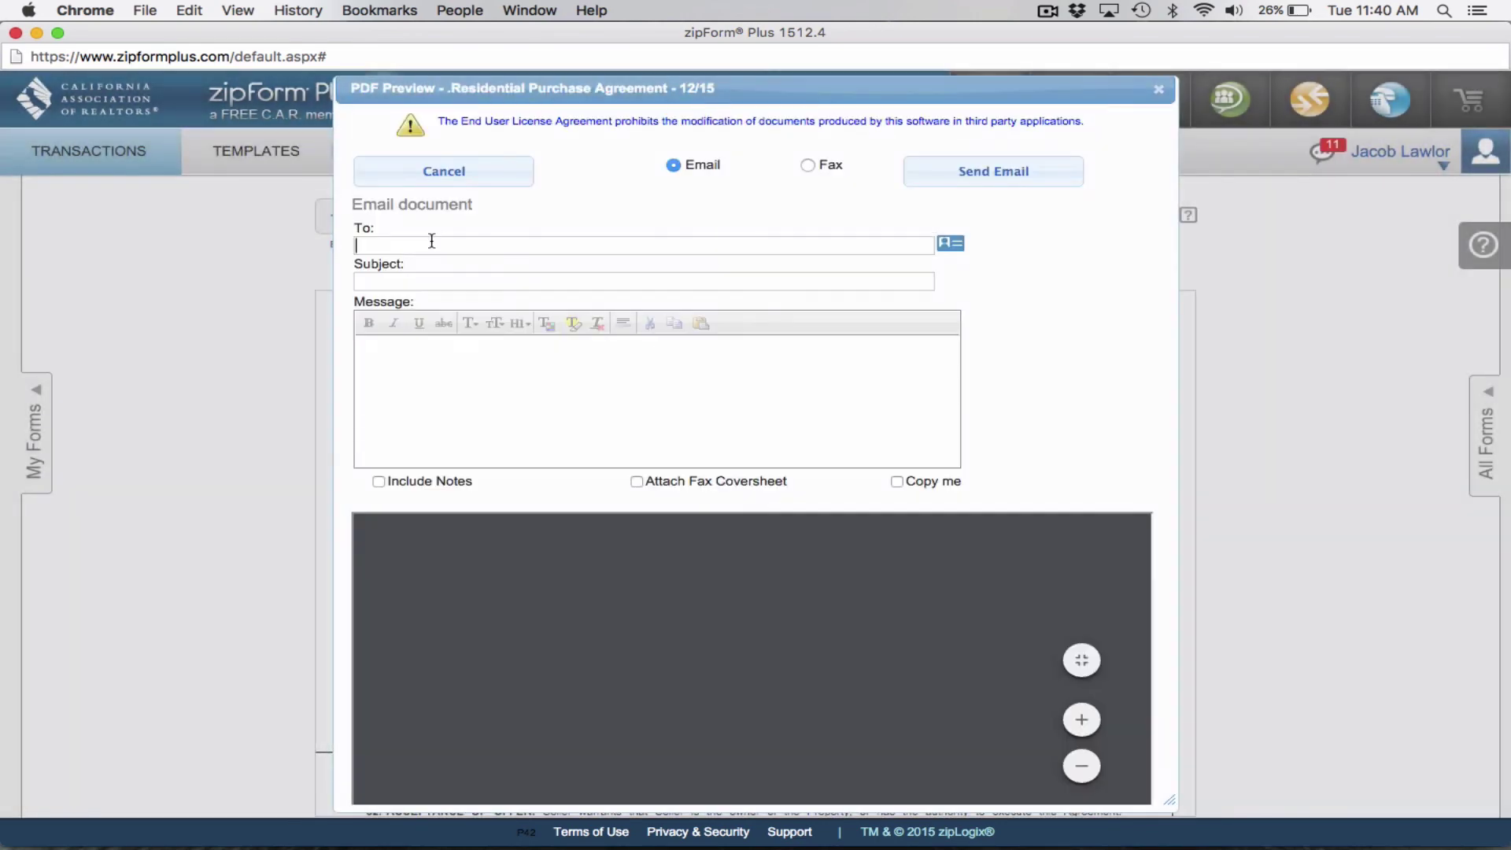
Add subject 'Test Video Offer' and message 'Check out this sweet offer!', then send.
click(390, 283)
text(Test Video Offer)
click(434, 378)
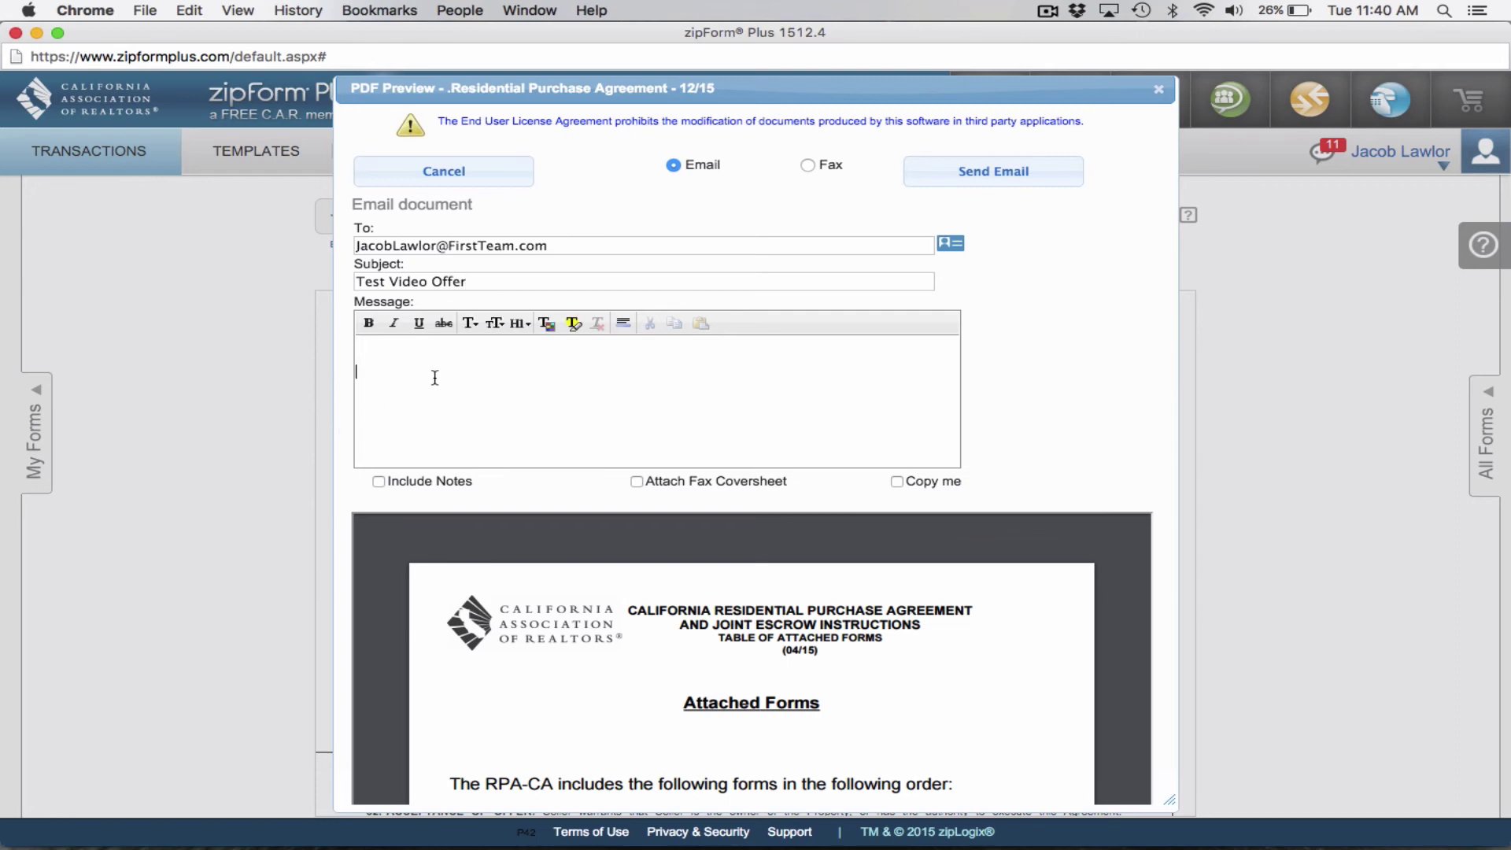
text(Check out this sweet offer!)
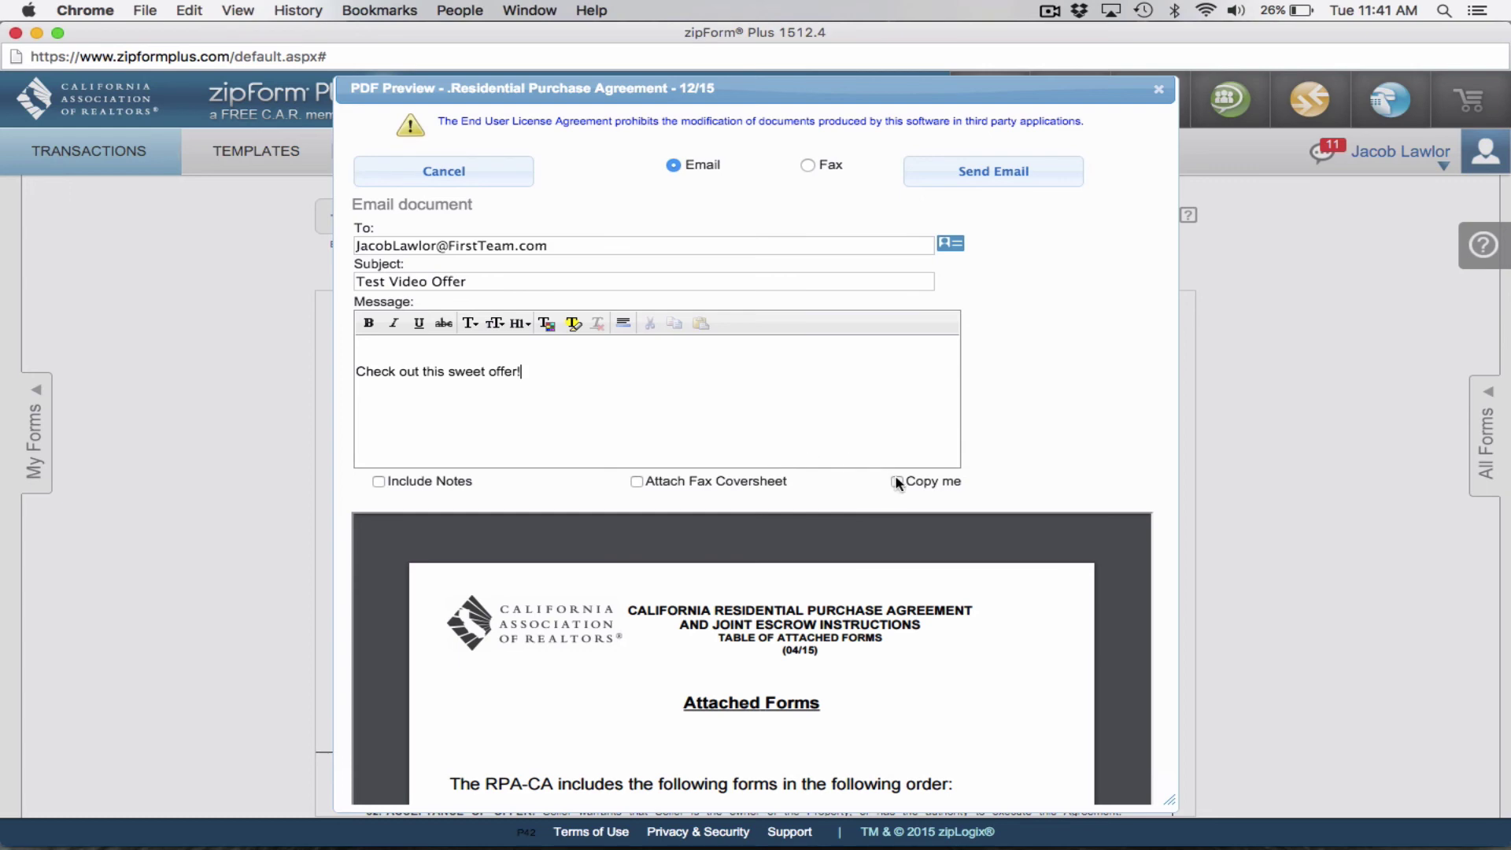
click(974, 174)
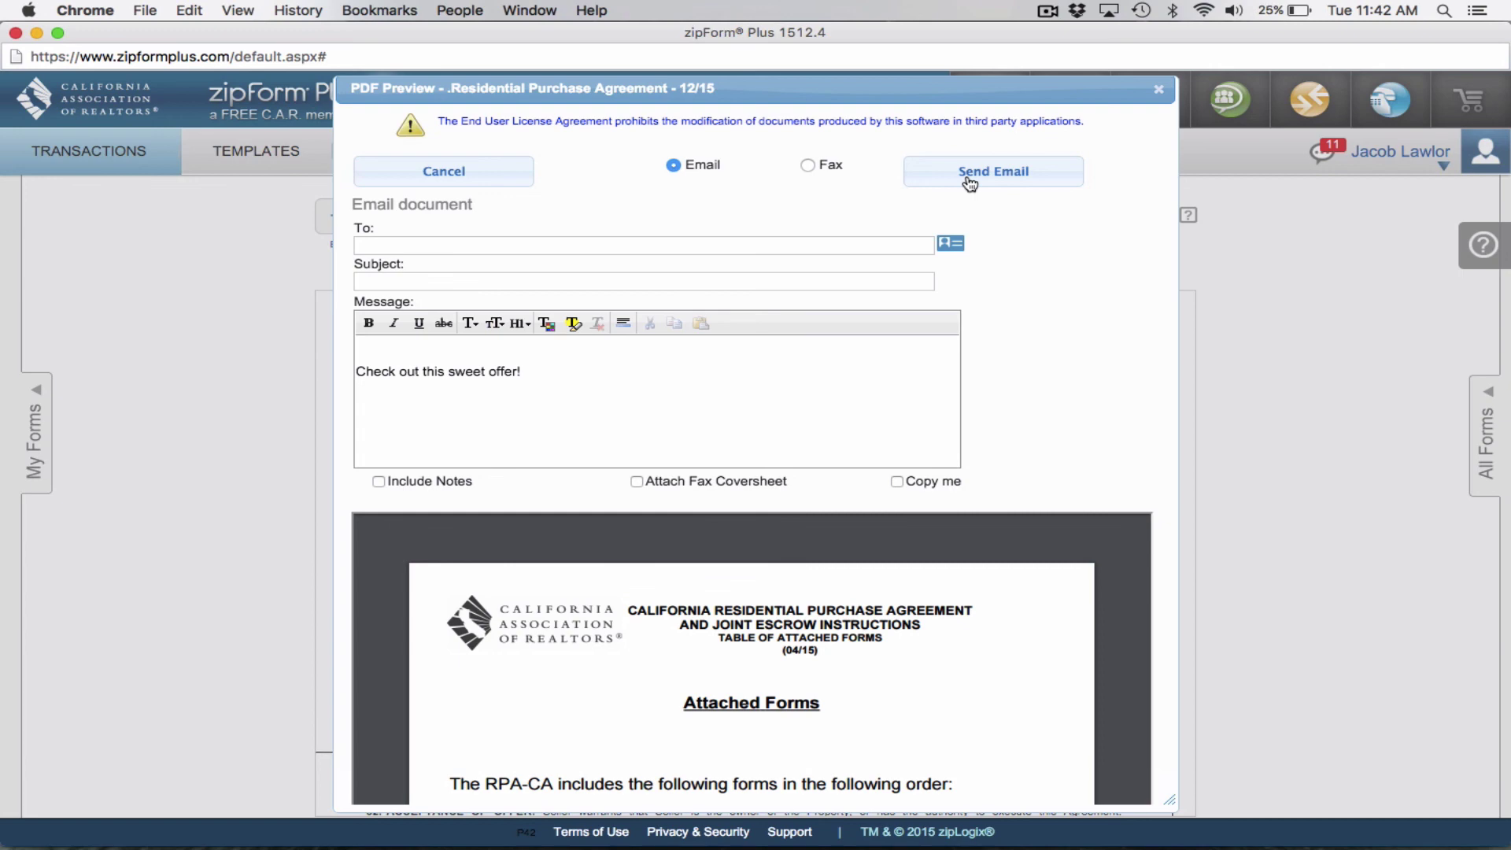
Switch to PowerPoint to bring up the 'Let's get into the Offer' slide.
key(super+Tab)
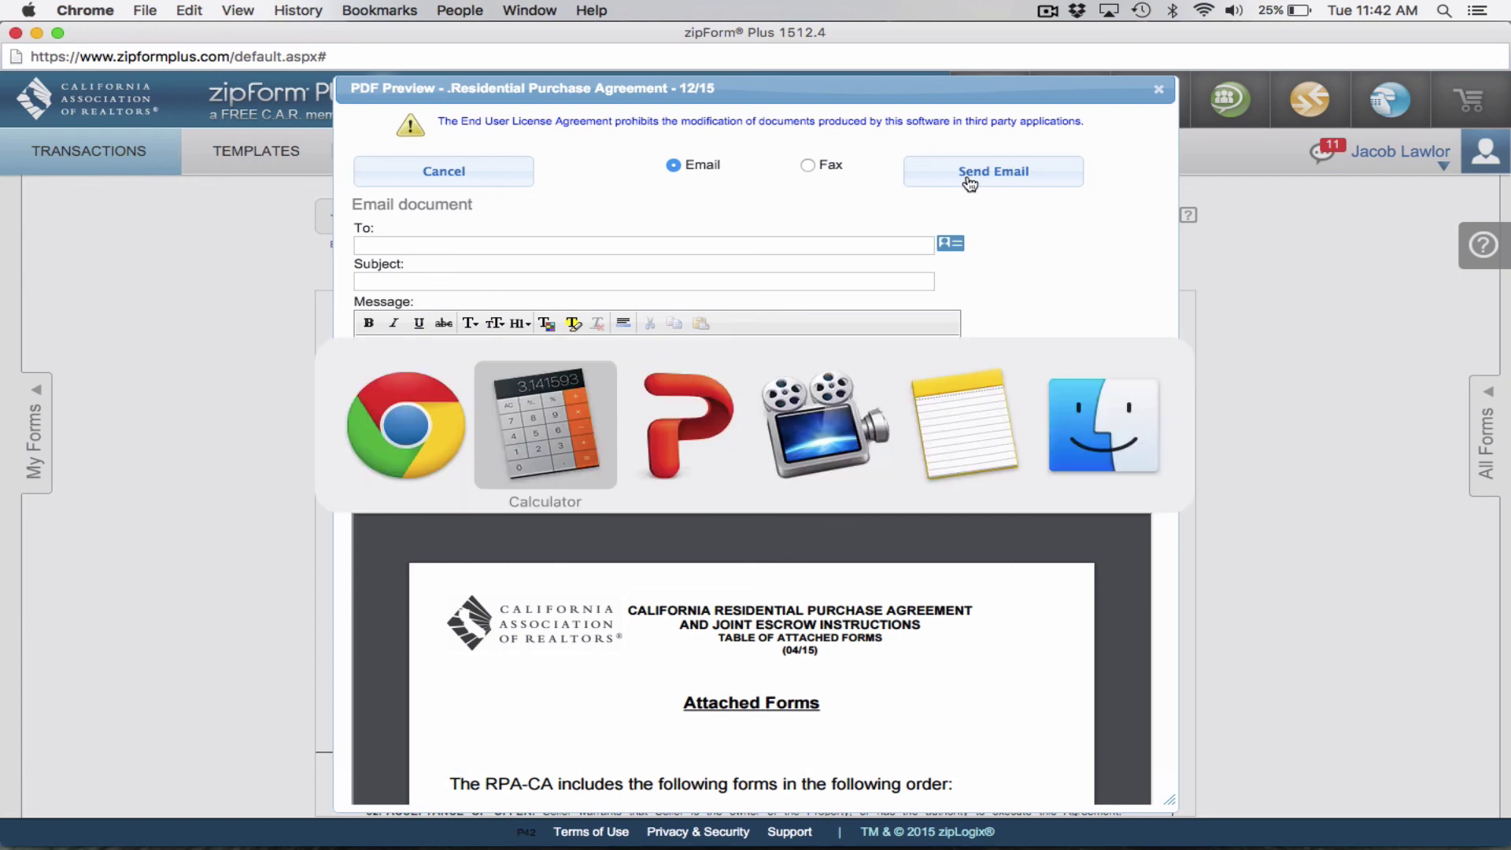